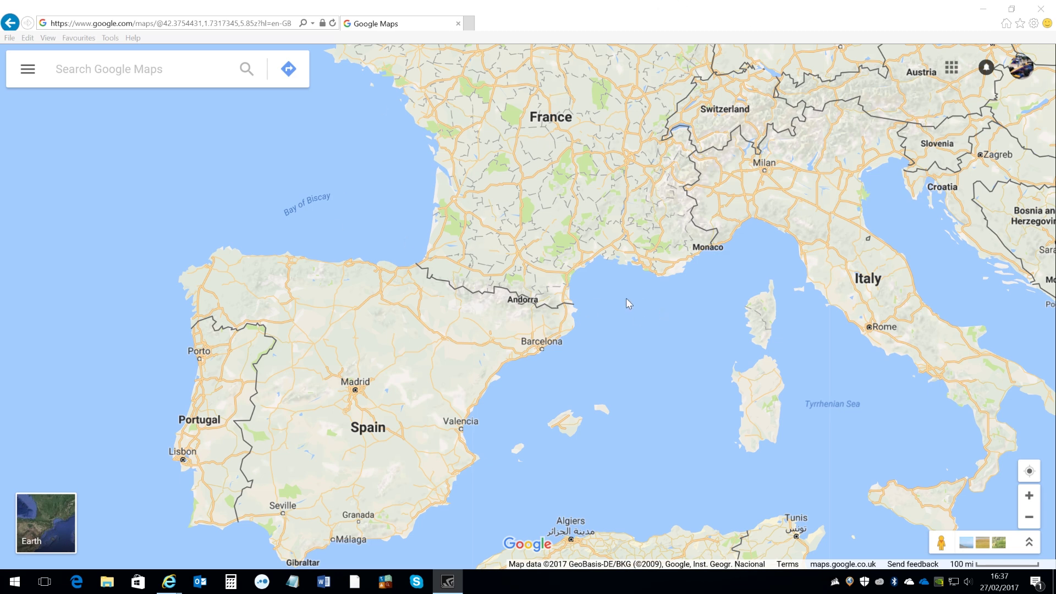
# Set the start of the directions on the LV-4037 at Prullans in the Spanish Pyrenees, just below CERDANYA ecoRESORT
pyautogui.click(1029, 496)
pyautogui.click(1029, 496)
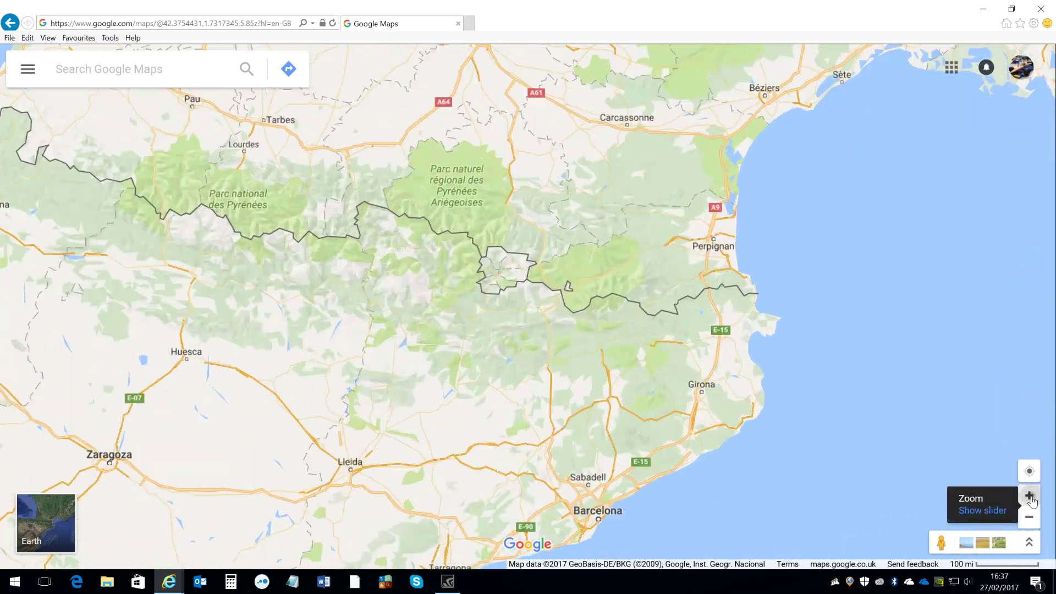
pyautogui.click(1029, 496)
pyautogui.click(1029, 497)
pyautogui.click(1029, 496)
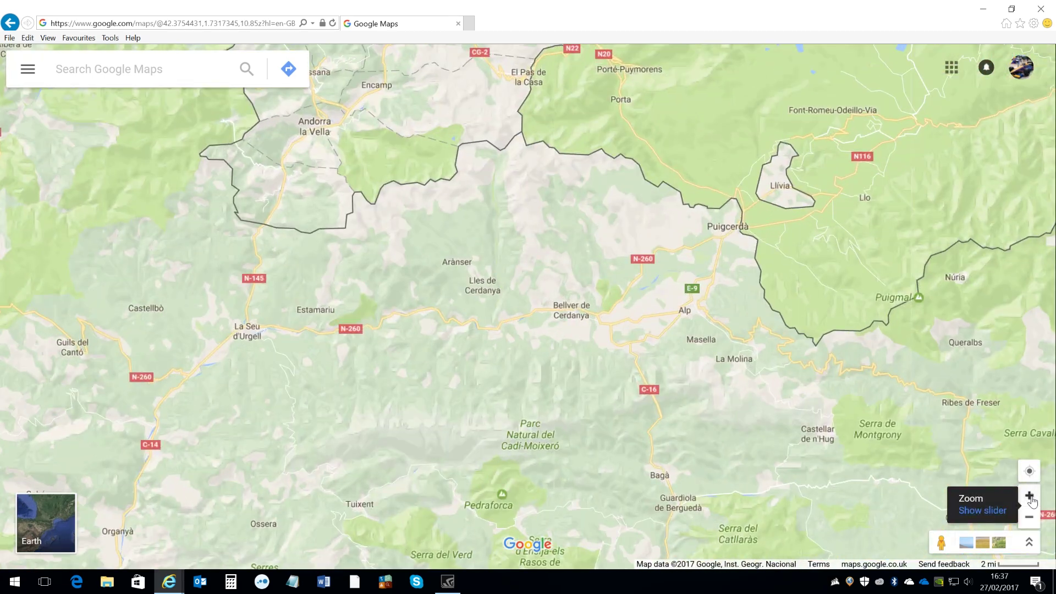
pyautogui.click(1029, 496)
pyautogui.click(1029, 497)
pyautogui.click(1028, 496)
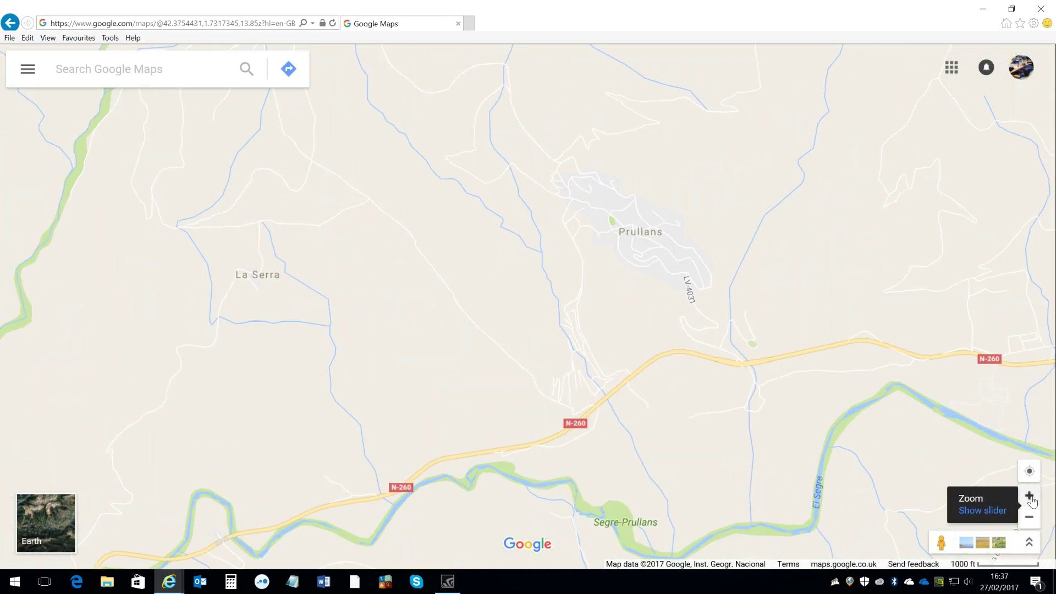
pyautogui.click(1028, 497)
pyautogui.scroll(-1, 644, 238)
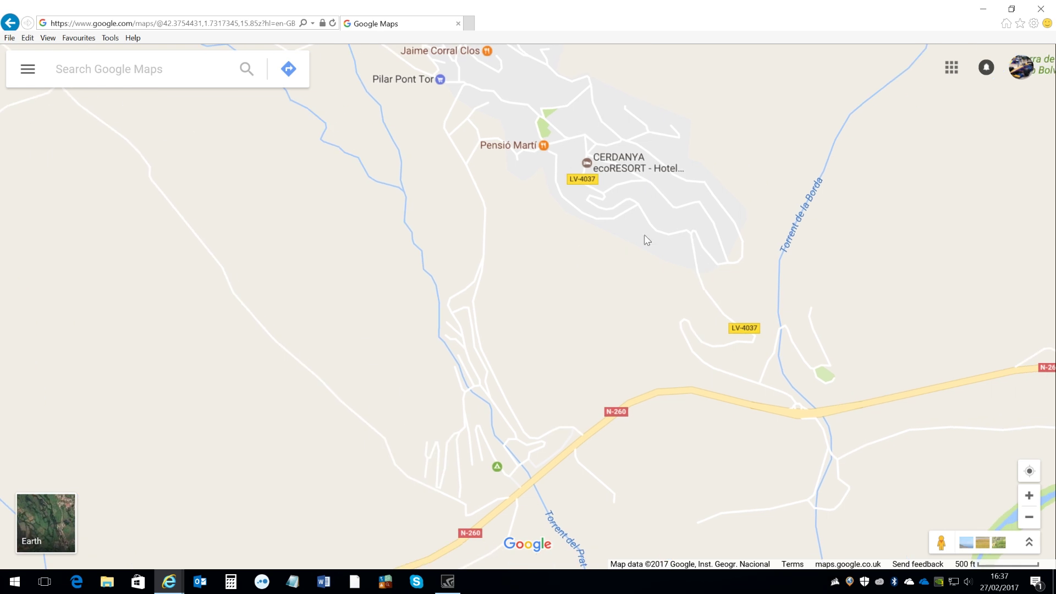
pyautogui.scroll(-1, 783, 359)
pyautogui.moveTo(897, 340); pyautogui.dragTo(736, 323)
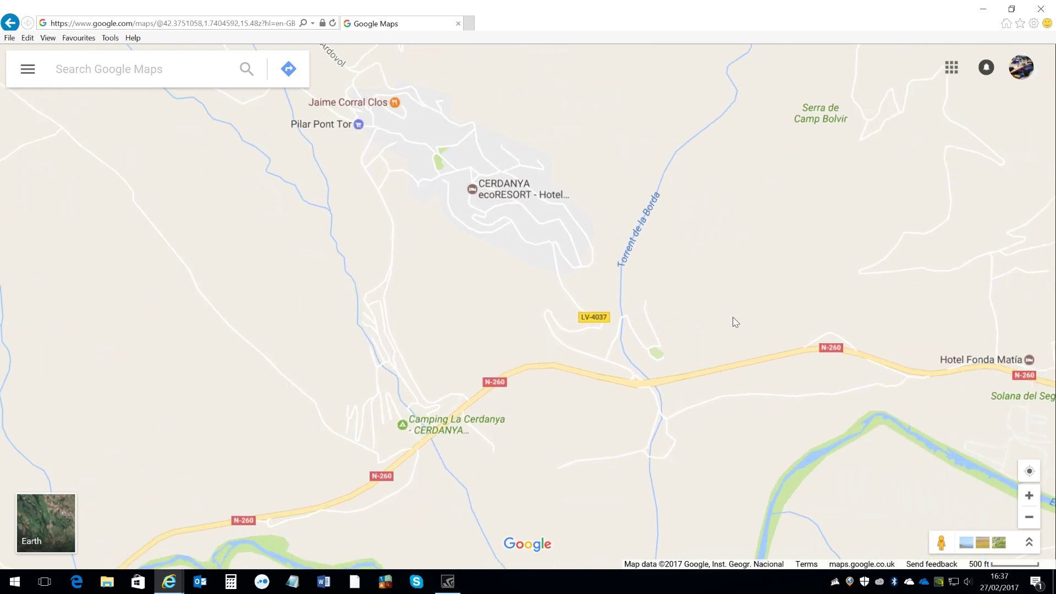
pyautogui.rightClick(517, 231)
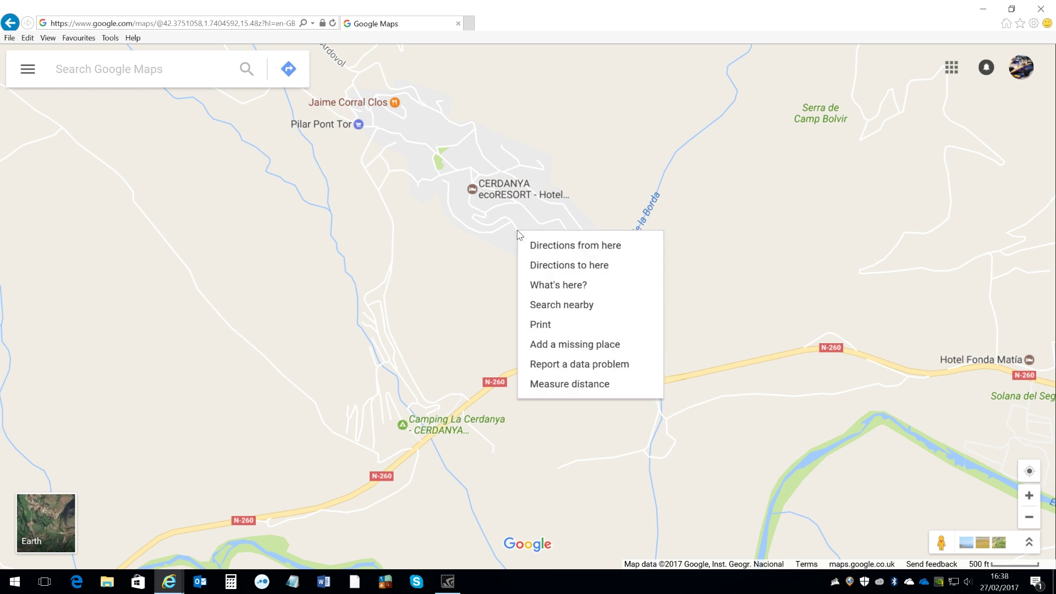
pyautogui.click(542, 246)
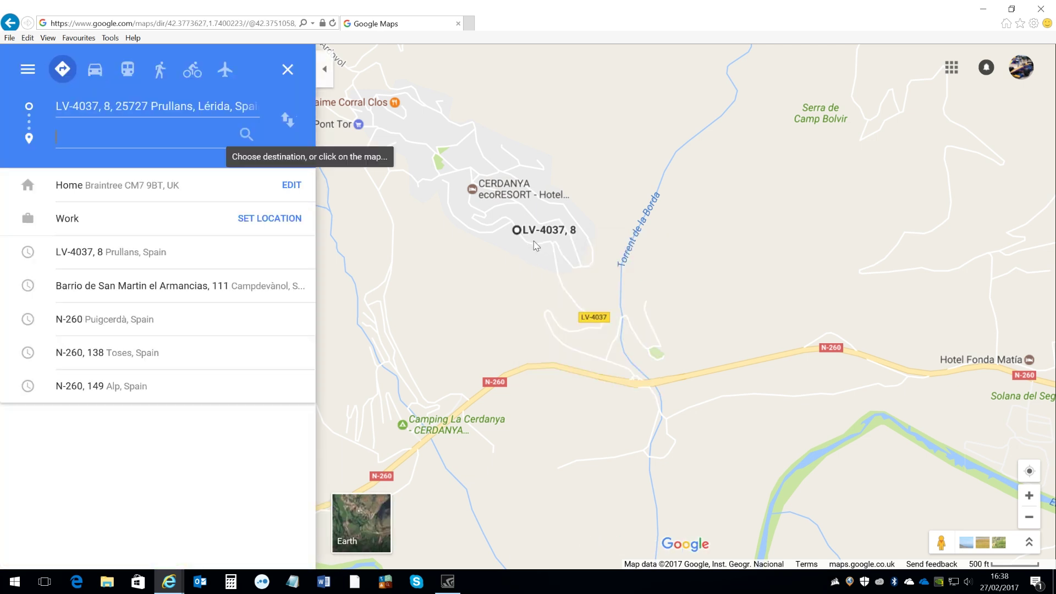
# Set the destination on the N-260 just north of Campdevànol
pyautogui.click(84, 132)
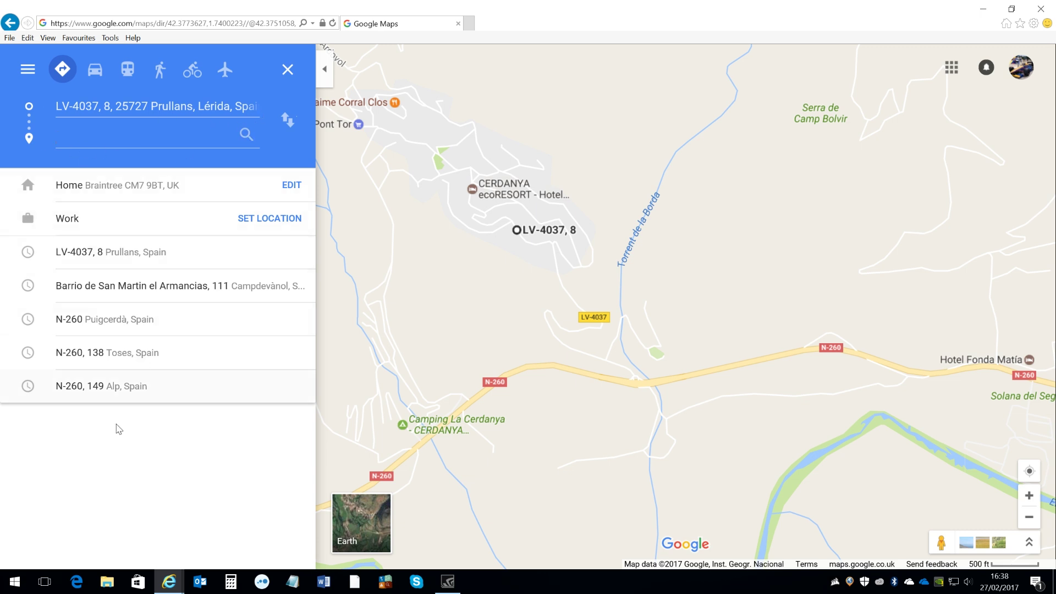
pyautogui.scroll(-3, 632, 405)
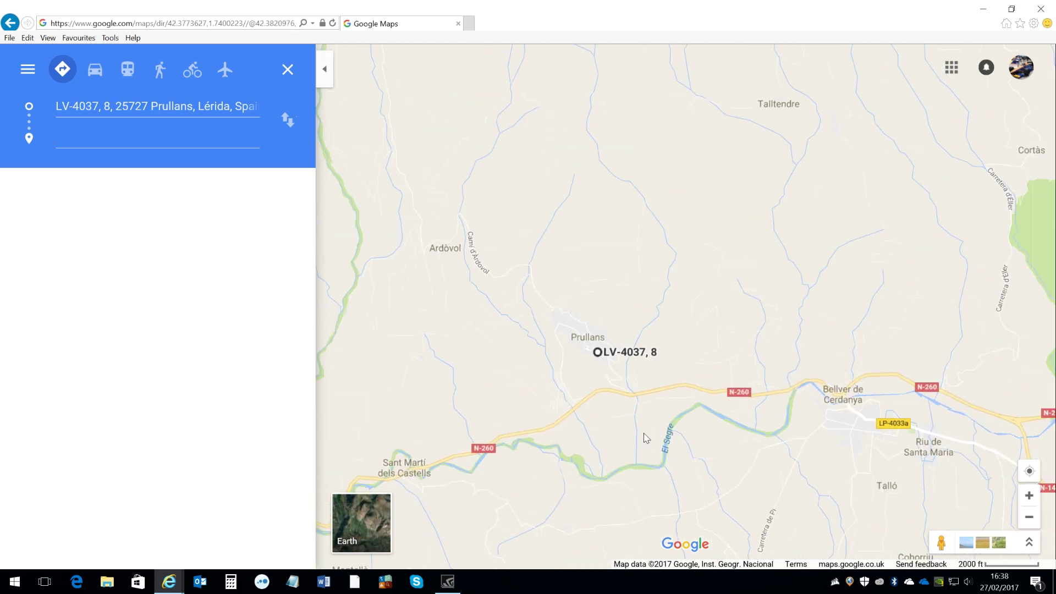
pyautogui.scroll(-2, 646, 438)
pyautogui.scroll(-3, 635, 419)
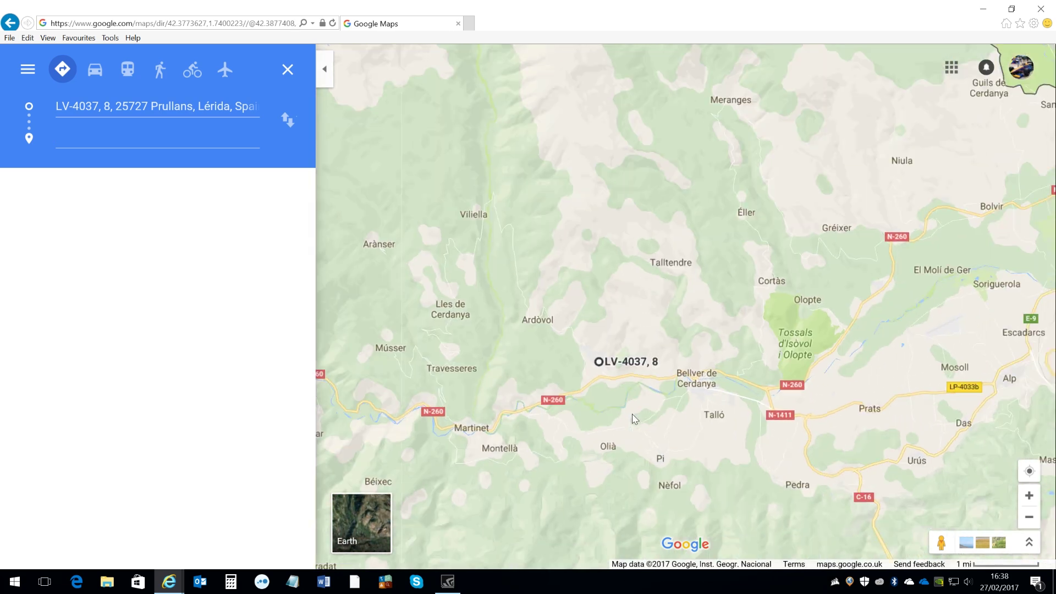
pyautogui.scroll(-2, 621, 415)
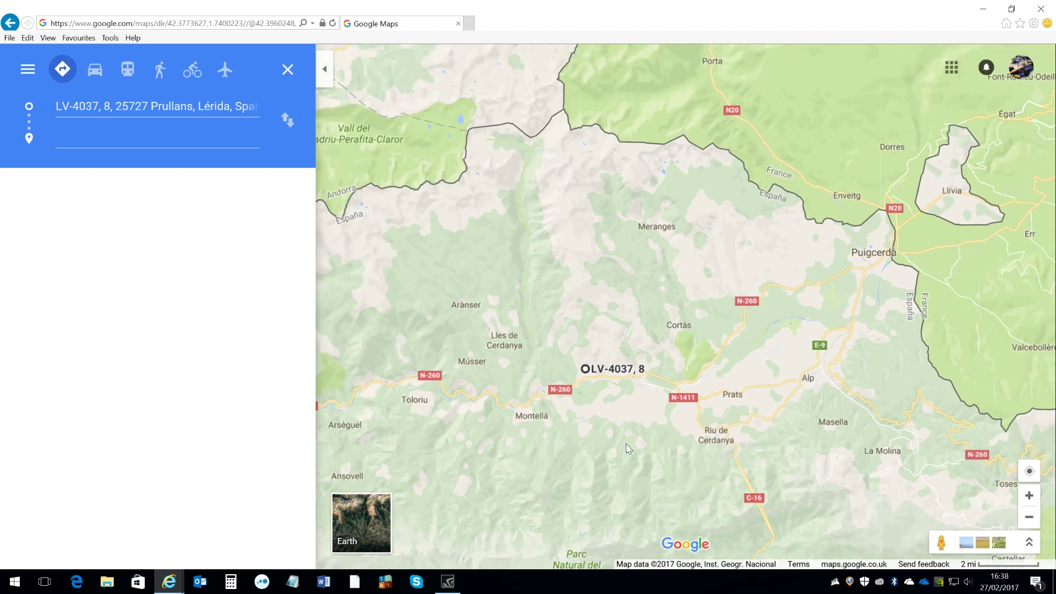
pyautogui.scroll(-2, 815, 417)
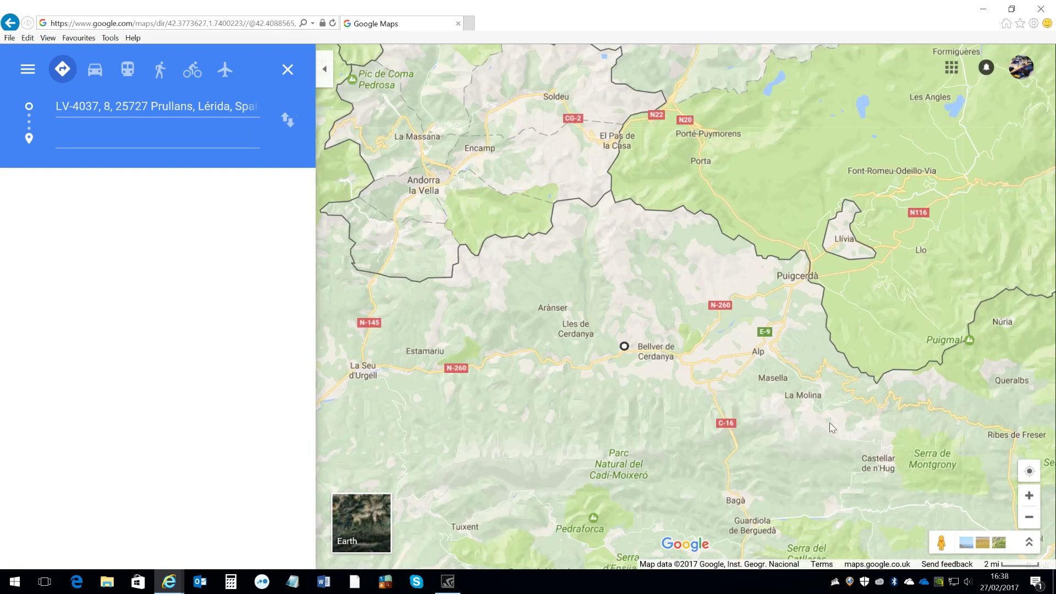
pyautogui.moveTo(832, 427); pyautogui.dragTo(579, 263)
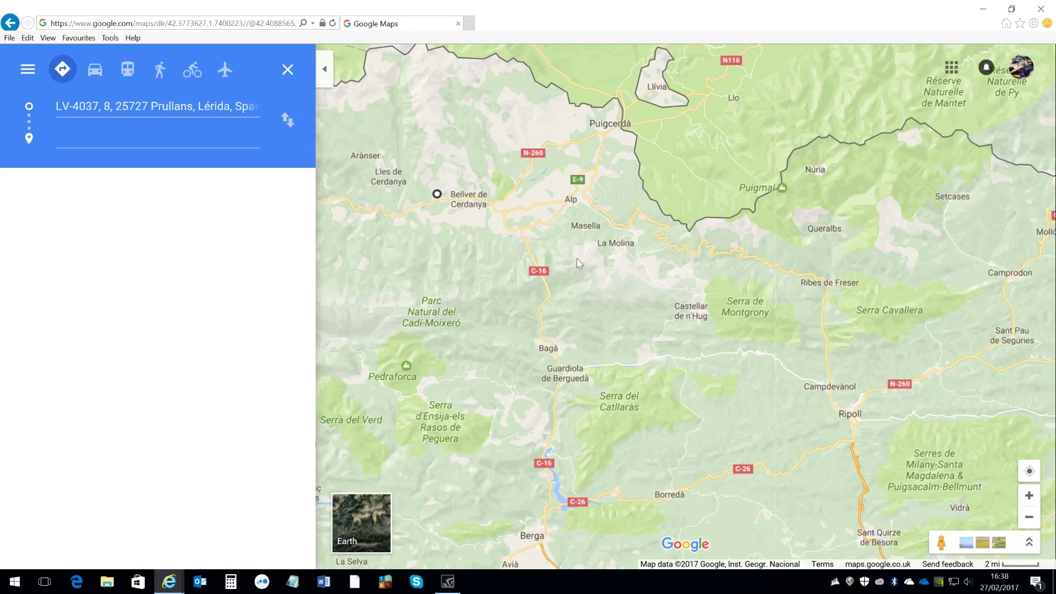
pyautogui.rightClick(828, 368)
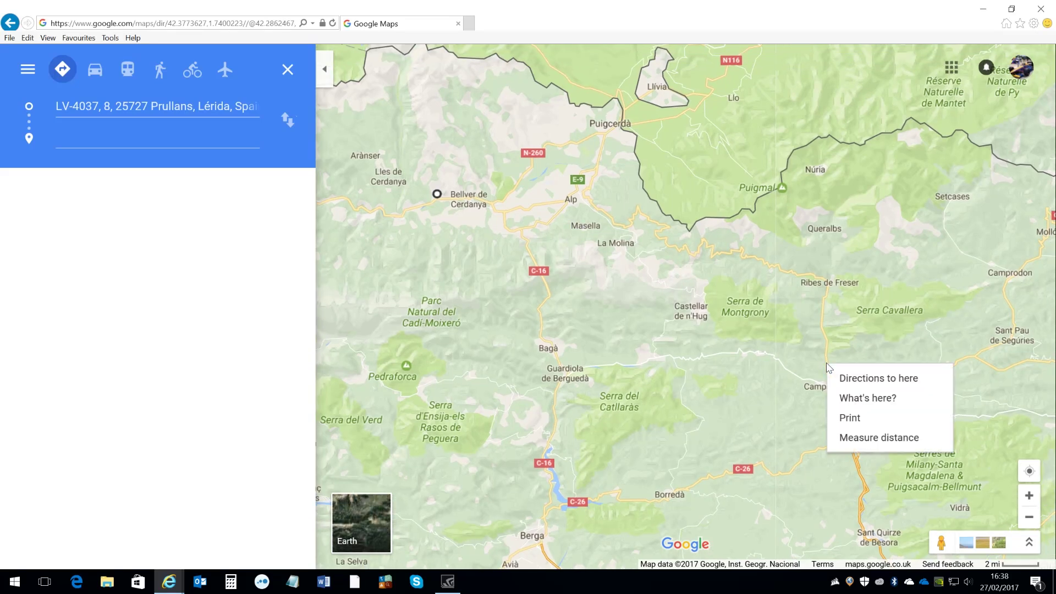
pyautogui.click(850, 380)
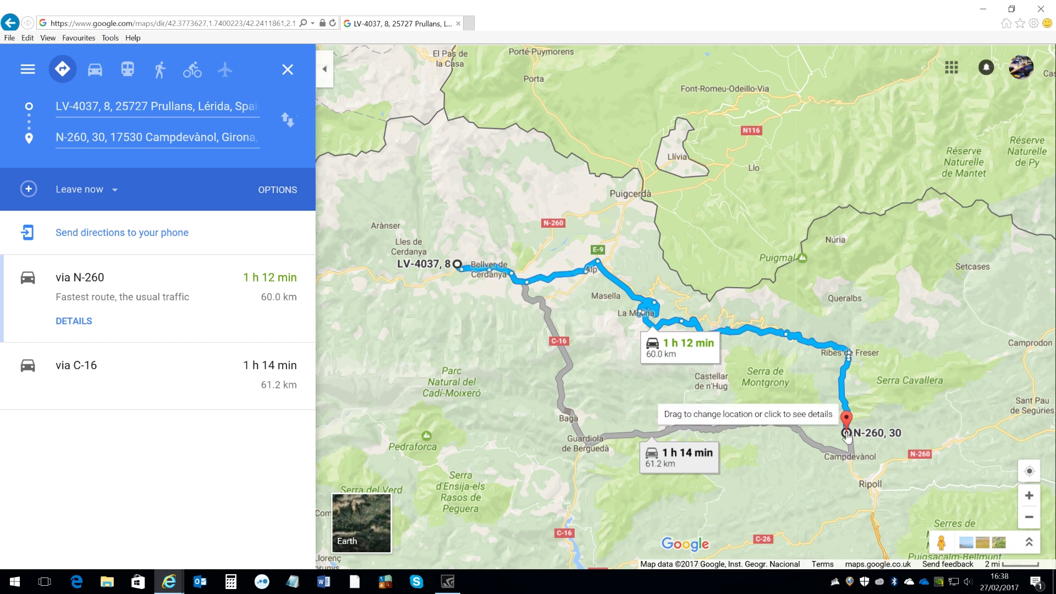
# Move the destination onto the N-260 just south of Puigcerdà
pyautogui.moveTo(848, 442)
pyautogui.mouseDown()
pyautogui.moveTo(833, 379)
pyautogui.moveTo(658, 259)
pyautogui.moveTo(625, 217)
pyautogui.mouseUp()
pyautogui.scroll(5, 627, 225)
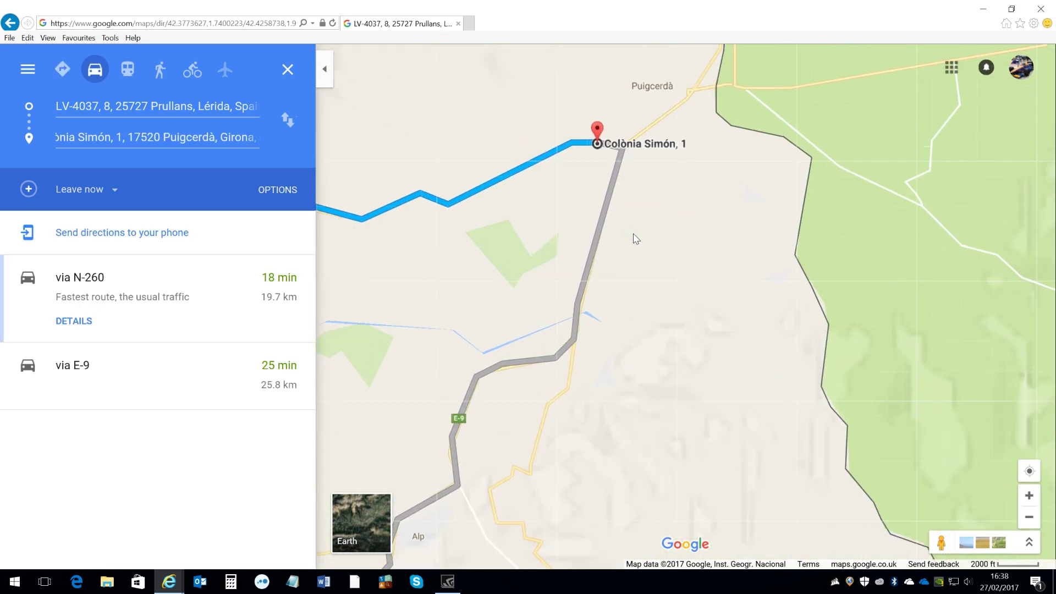
pyautogui.scroll(-5, 636, 238)
pyautogui.moveTo(632, 245); pyautogui.dragTo(655, 275)
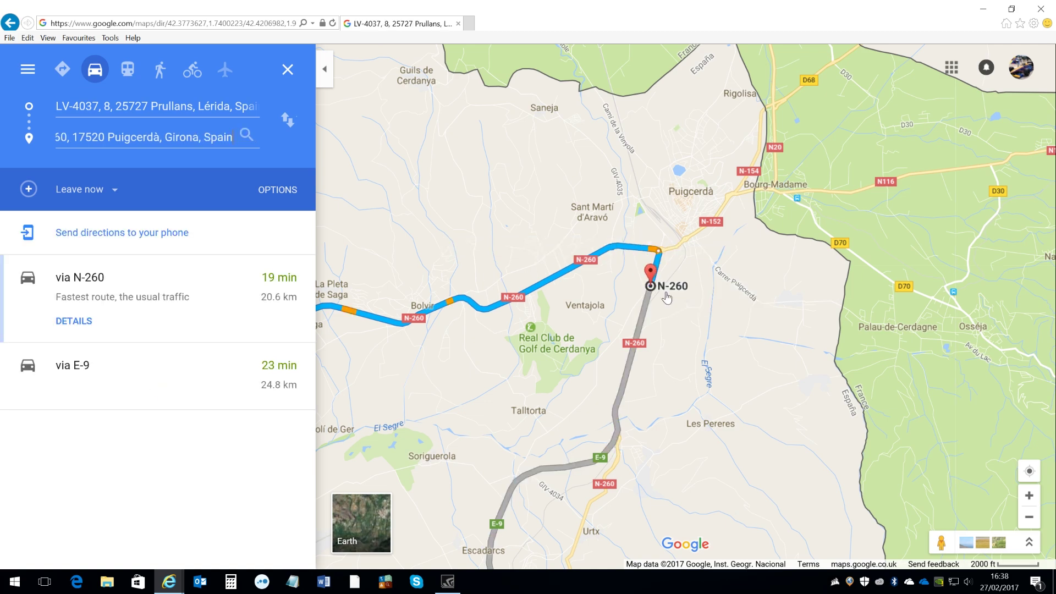
# Add a destination on the N-260 south of Campelles and move it to the N-260 bend near the French border, east of Masella
pyautogui.scroll(-3, 682, 444)
pyautogui.moveTo(682, 440); pyautogui.dragTo(377, 240)
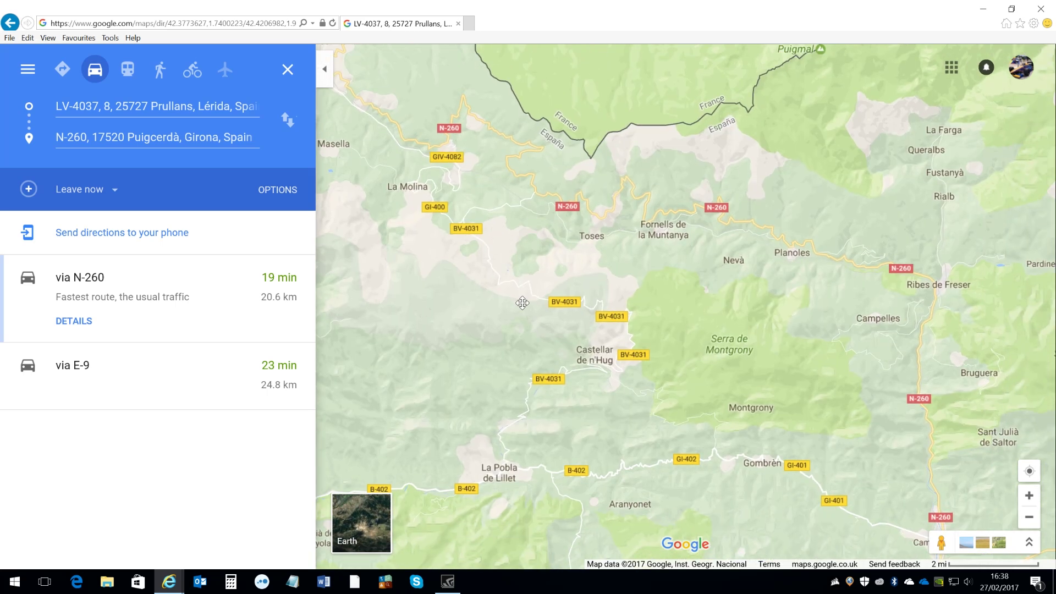
pyautogui.moveTo(808, 473); pyautogui.dragTo(842, 403)
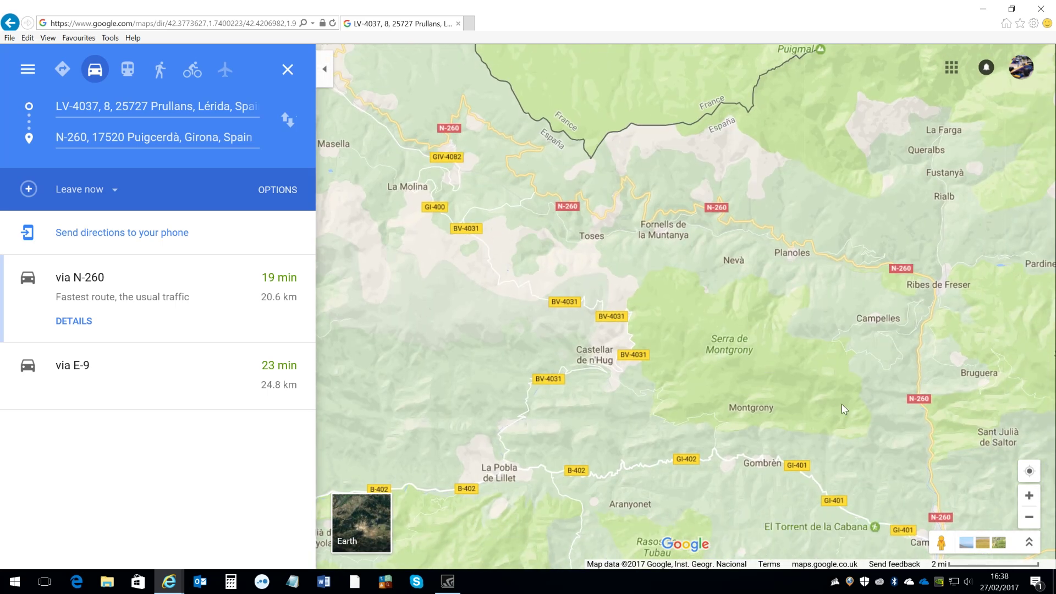
pyautogui.rightClick(917, 362)
pyautogui.click(932, 373)
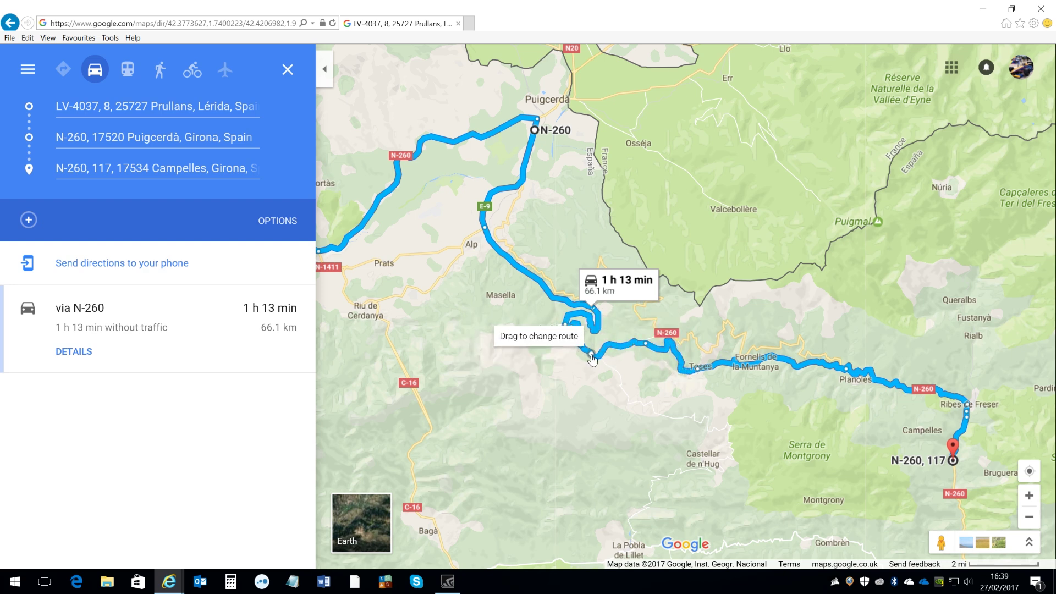
pyautogui.moveTo(646, 348)
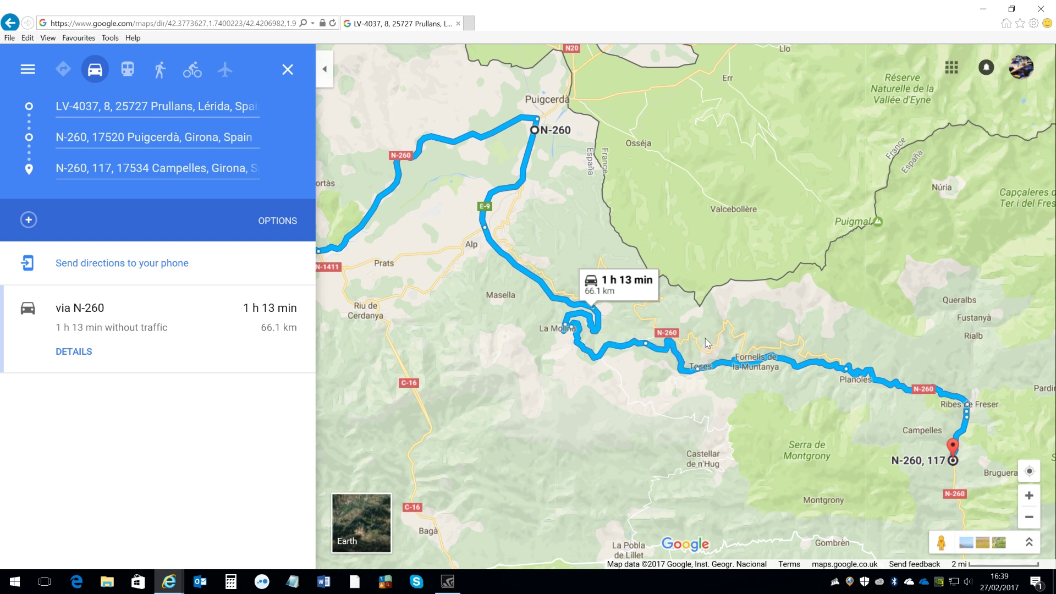
pyautogui.moveTo(953, 447); pyautogui.dragTo(659, 286)
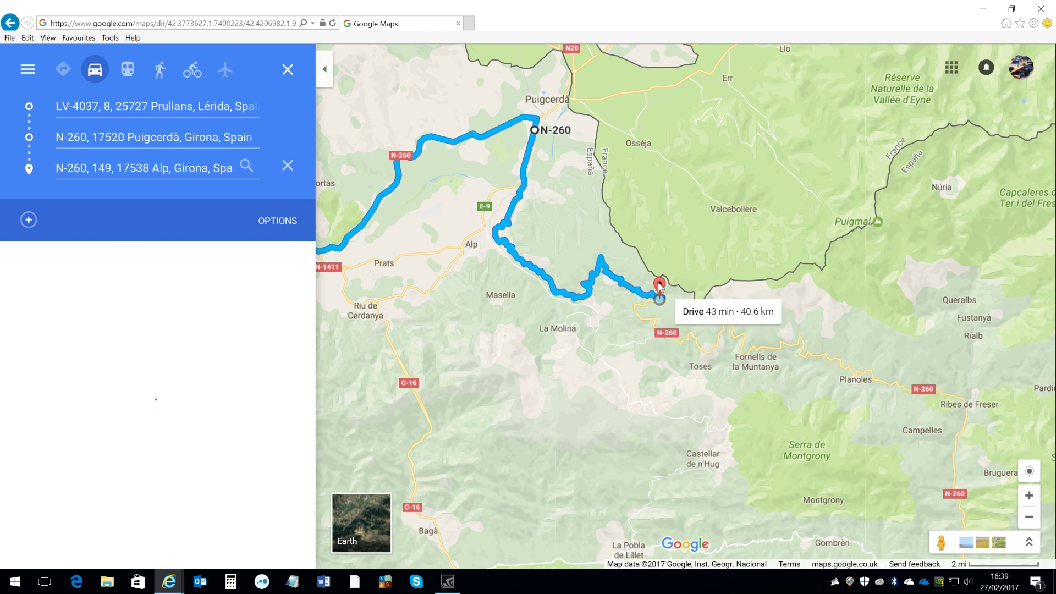
# Add another destination on the N-260 south of Campelles and move it to the N-260 northeast of Fornells de la Muntanya
pyautogui.rightClick(954, 480)
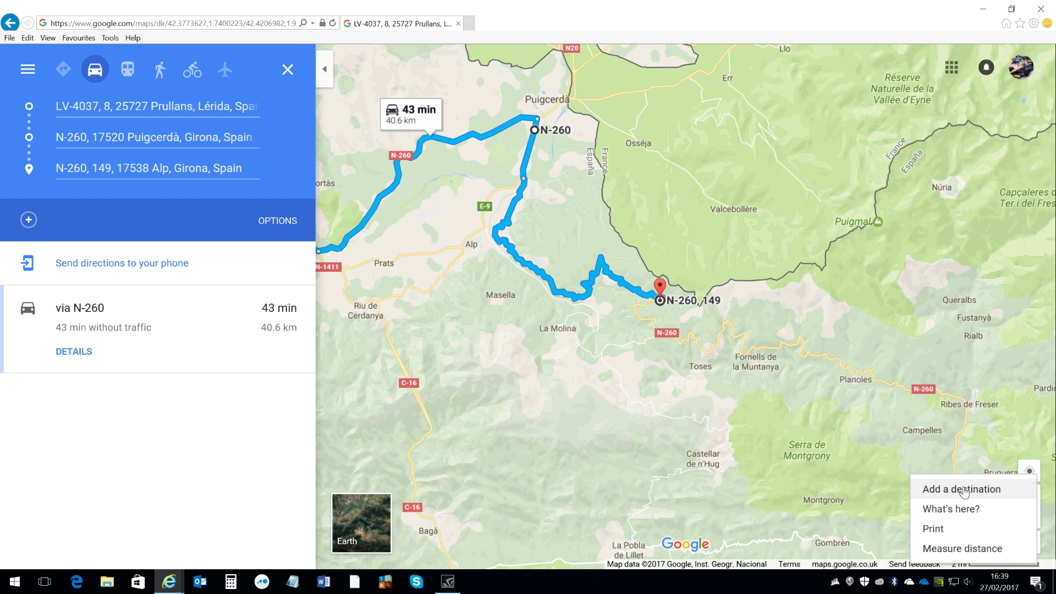
pyautogui.click(964, 490)
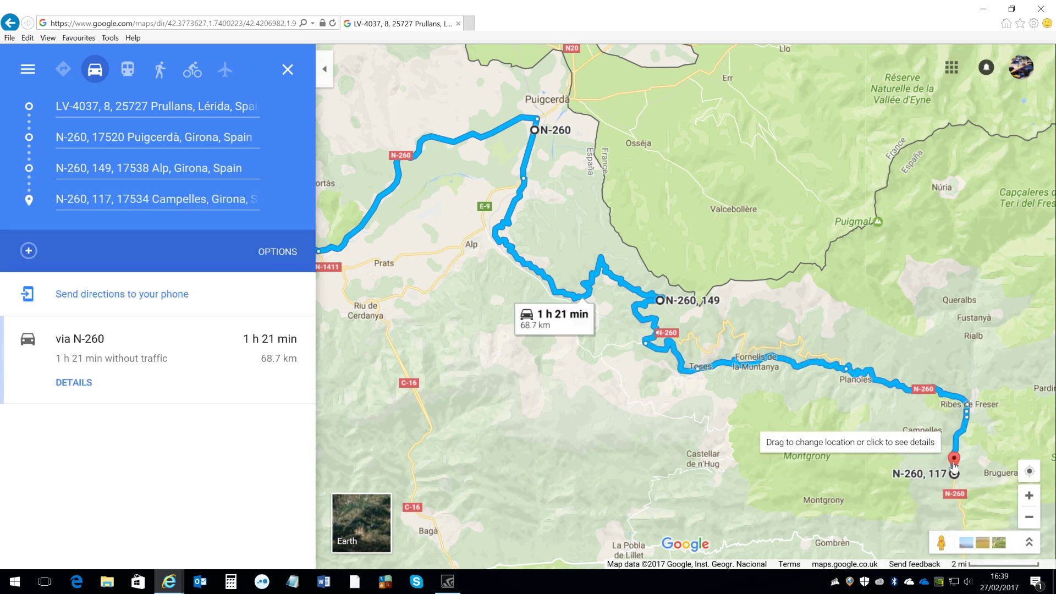
pyautogui.moveTo(954, 465)
pyautogui.mouseDown()
pyautogui.moveTo(896, 432)
pyautogui.moveTo(801, 330)
pyautogui.mouseUp()
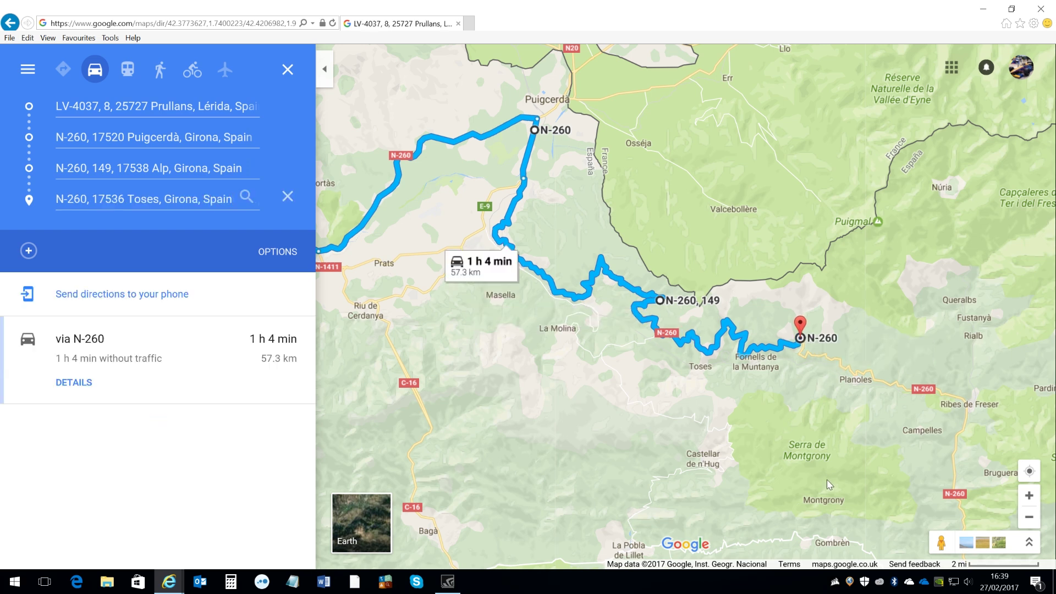
# Extend the route with a destination on the N-260 just north of Campdevànol
pyautogui.moveTo(829, 485); pyautogui.dragTo(632, 269)
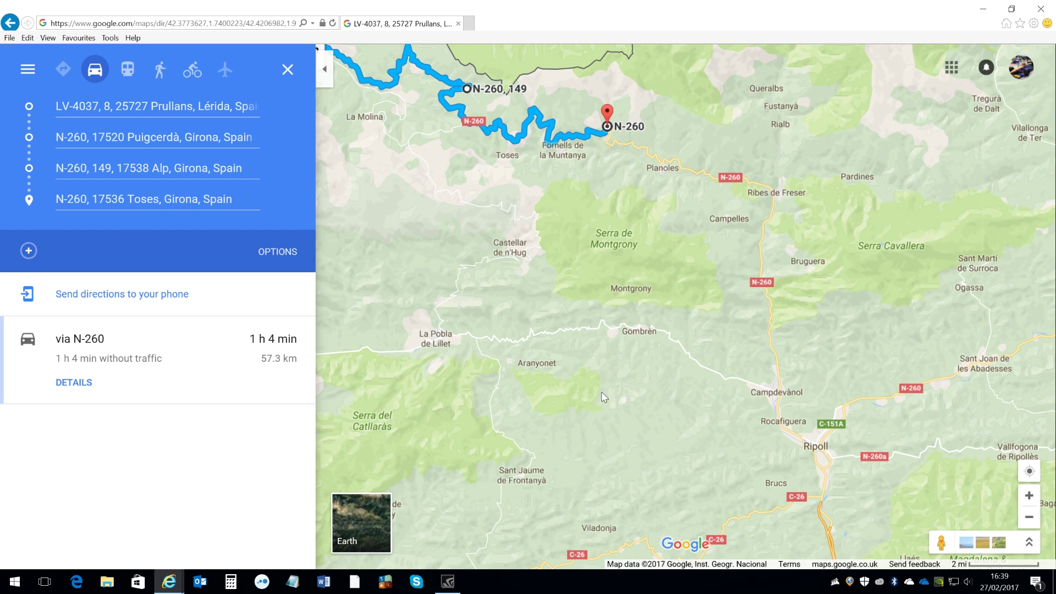
pyautogui.moveTo(625, 391); pyautogui.dragTo(649, 417)
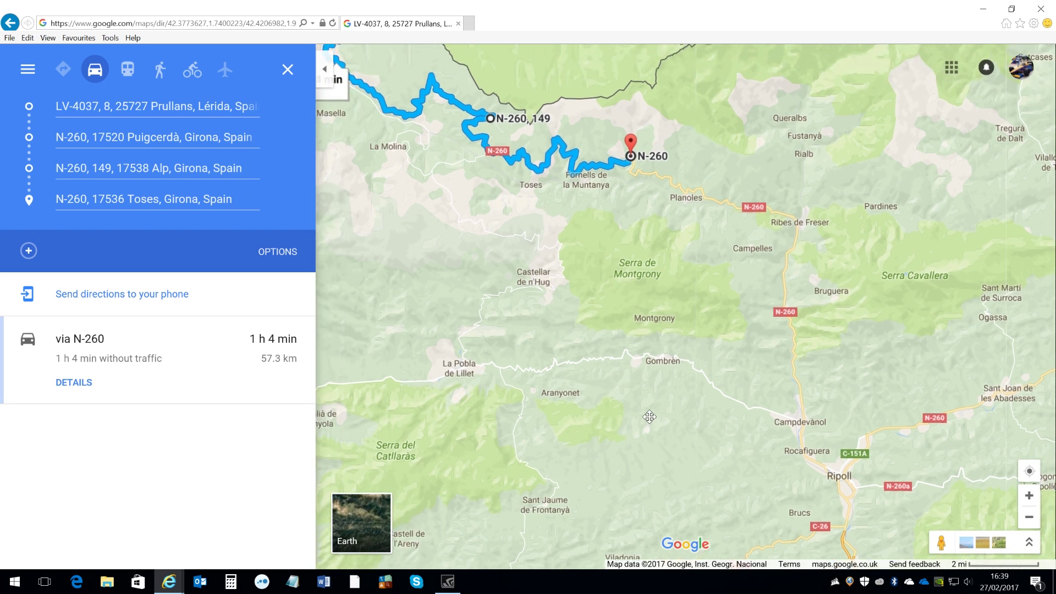
pyautogui.rightClick(803, 399)
pyautogui.click(827, 412)
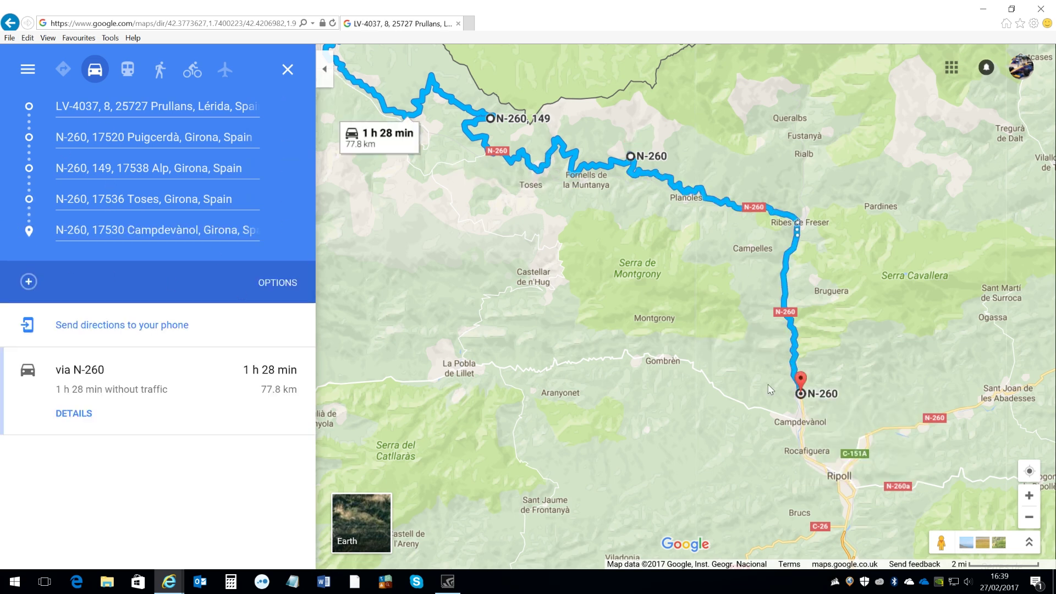
pyautogui.click(819, 400)
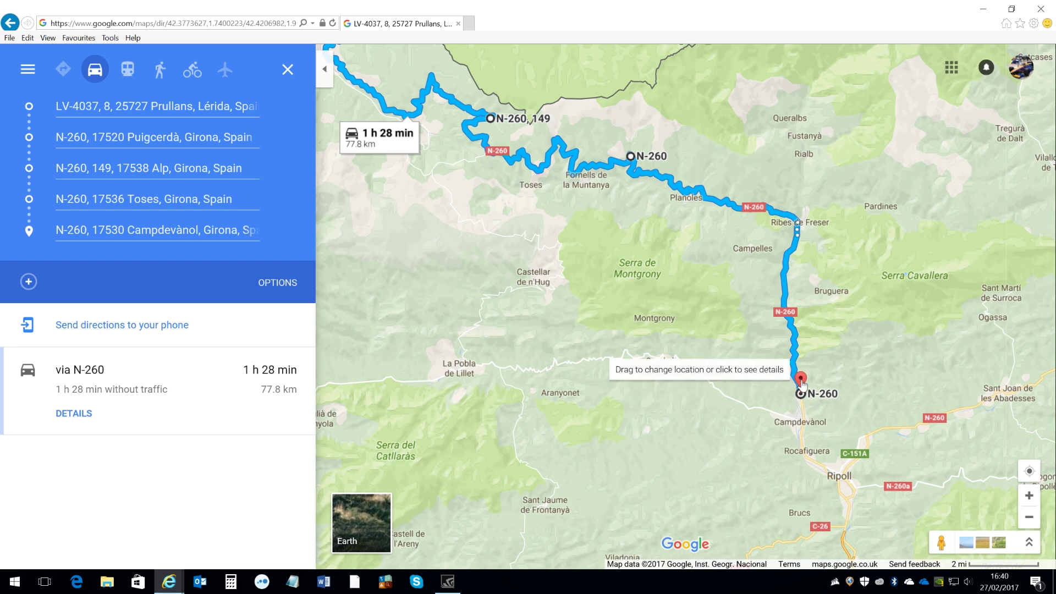
# Move the last destination onto the GI-402 just west of Gombrèn, keeping the route through Campdevànol
pyautogui.moveTo(802, 384); pyautogui.dragTo(561, 351)
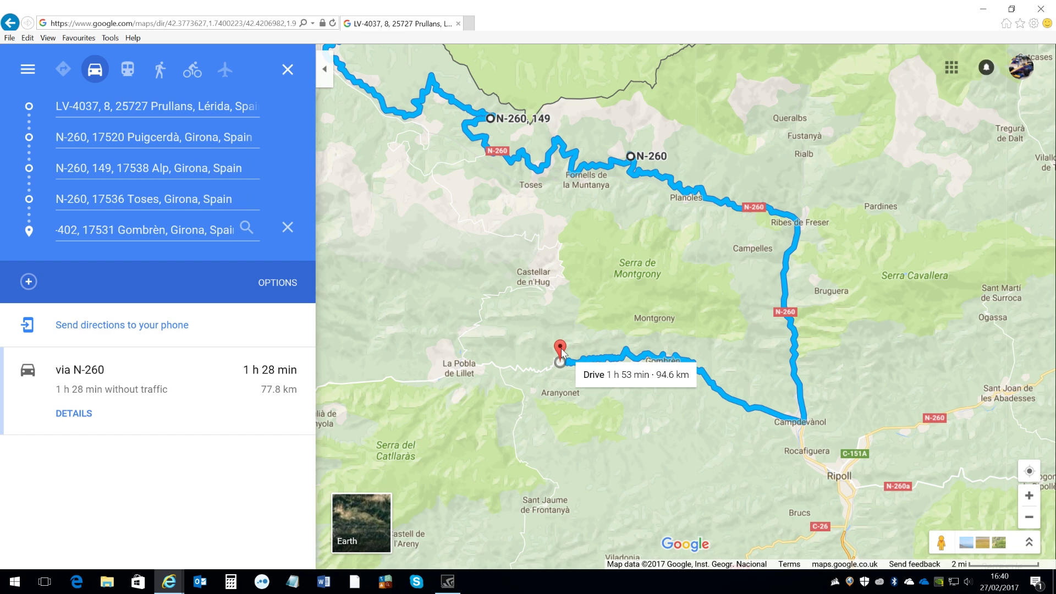
pyautogui.moveTo(561, 352); pyautogui.dragTo(493, 358)
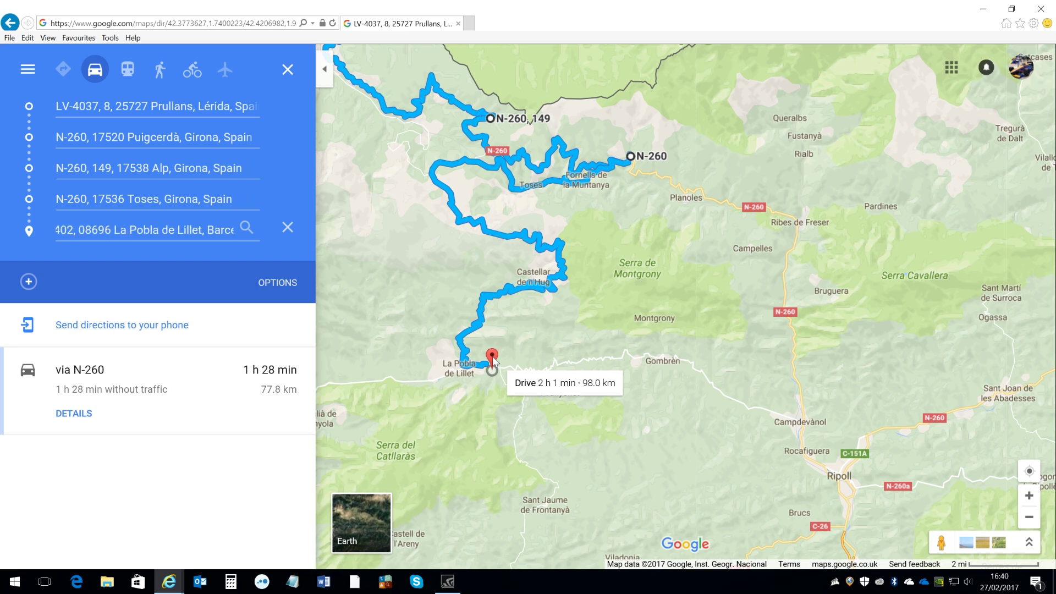
pyautogui.moveTo(493, 358); pyautogui.dragTo(620, 348)
# Extend the route with a destination on the B-400 northwest of Vallcebre, near Maçaners
pyautogui.moveTo(495, 440); pyautogui.dragTo(805, 427)
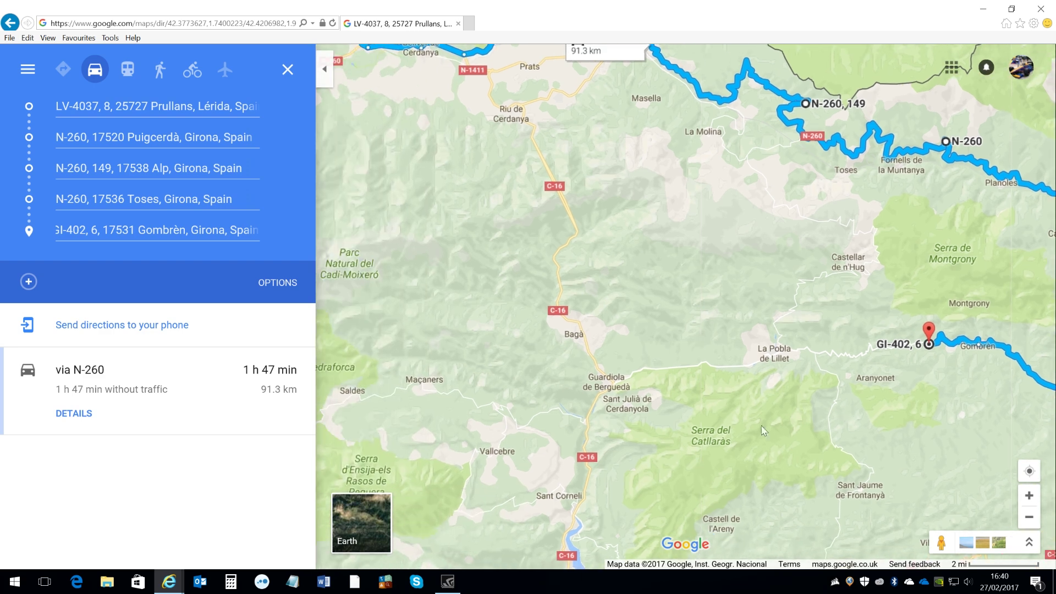
pyautogui.scroll(-1, 721, 432)
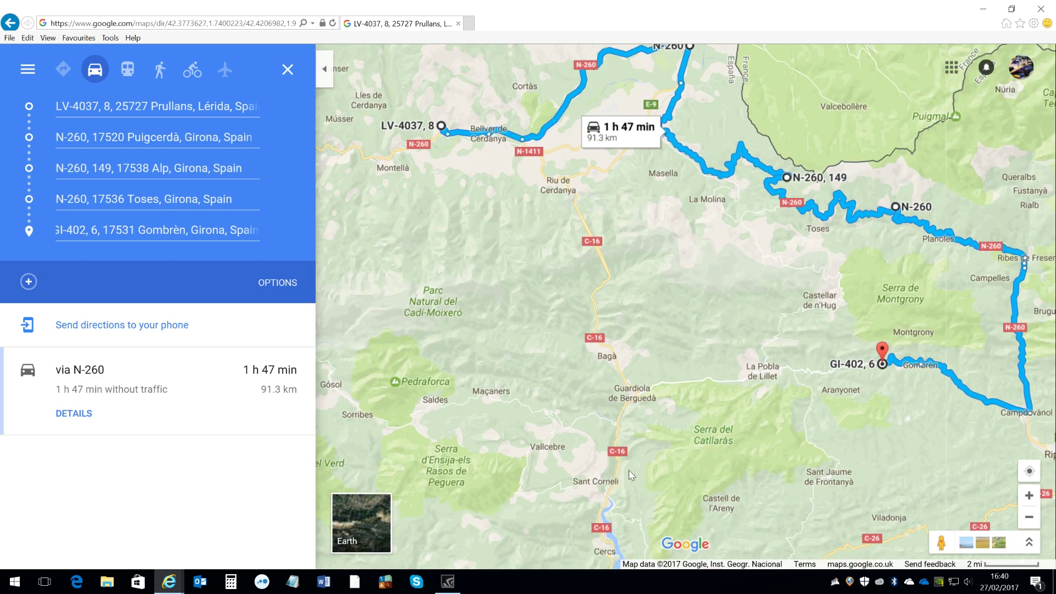
pyautogui.moveTo(631, 474); pyautogui.dragTo(721, 434)
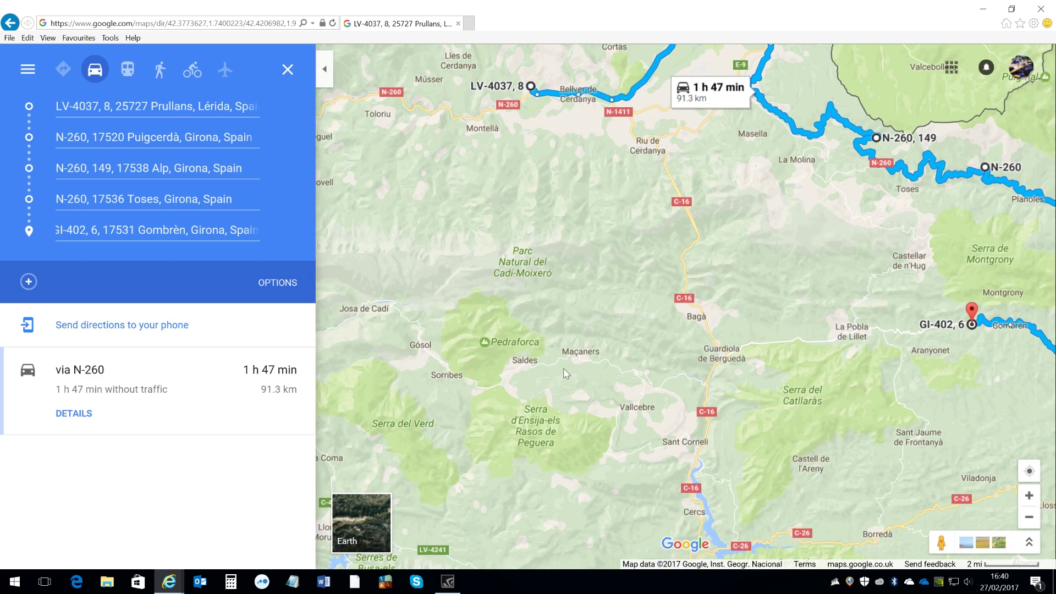
pyautogui.moveTo(846, 405); pyautogui.dragTo(843, 380)
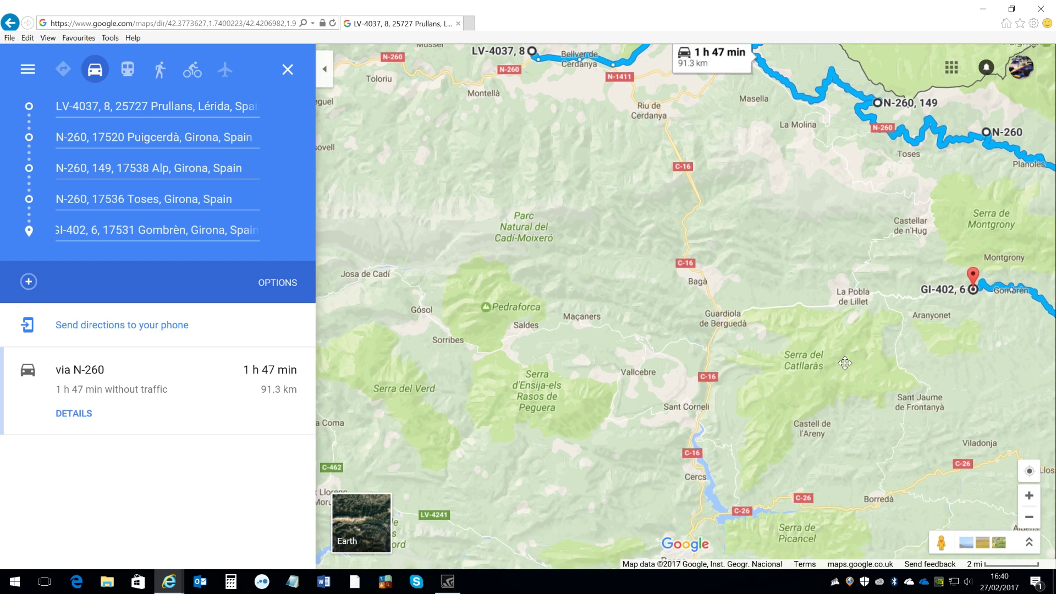
pyautogui.rightClick(612, 342)
pyautogui.click(641, 356)
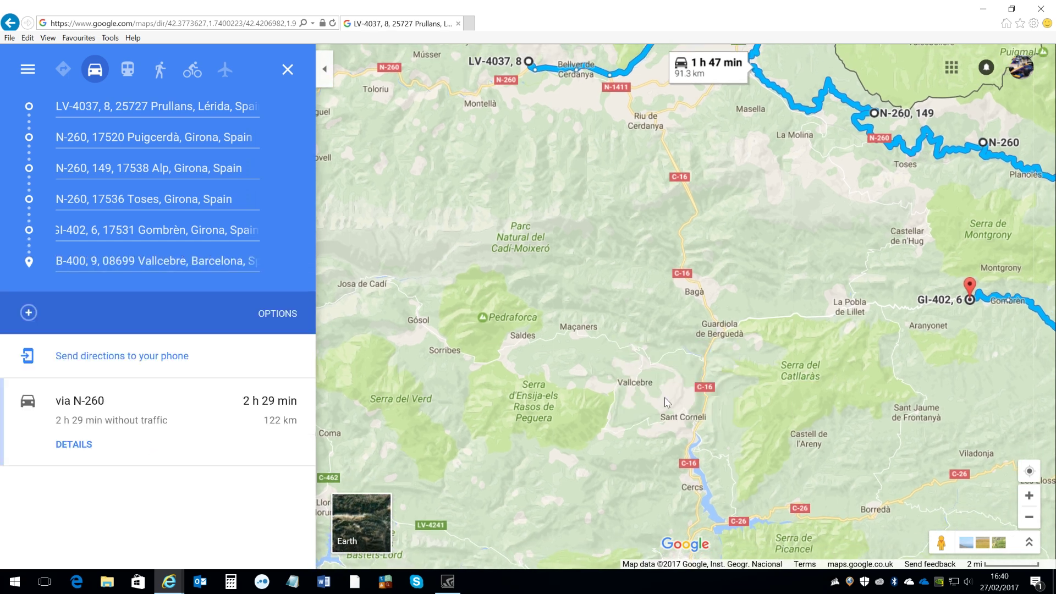
# Move the last destination from the B-400 west past Gósol onto the C-462 near Tuixent
pyautogui.moveTo(560, 415); pyautogui.dragTo(725, 398)
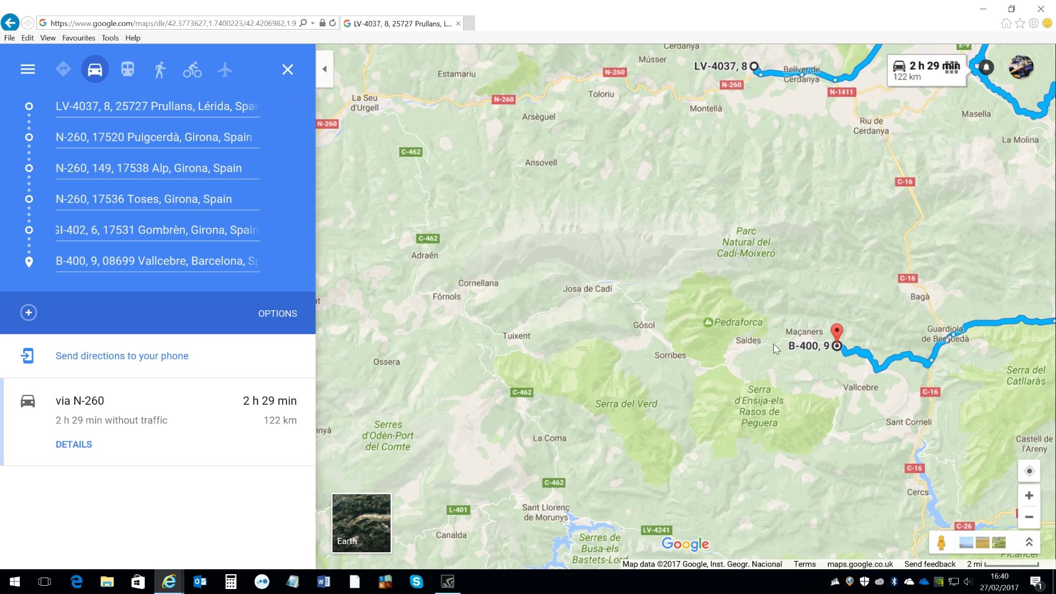
pyautogui.moveTo(837, 345)
pyautogui.mouseDown()
pyautogui.moveTo(707, 349)
pyautogui.moveTo(590, 278)
pyautogui.moveTo(494, 318)
pyautogui.moveTo(532, 307)
pyautogui.moveTo(567, 245)
pyautogui.moveTo(498, 330)
pyautogui.mouseUp()
pyautogui.moveTo(504, 378); pyautogui.dragTo(516, 328)
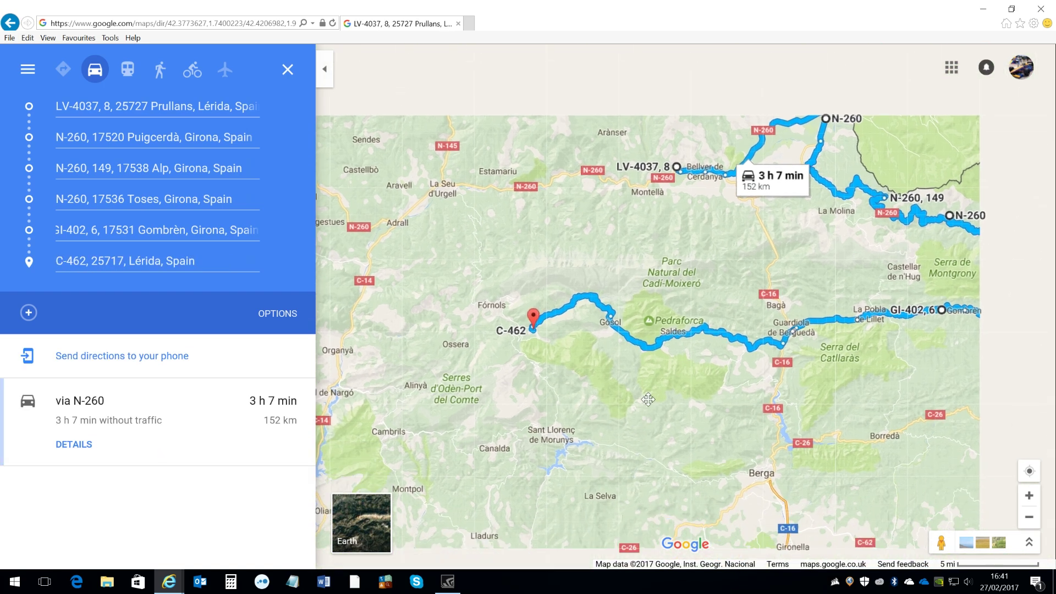
# Add a destination on the LV-4241 east of Sant Llorenç de Morunys and move it to the BV-4241 west of Berga
pyautogui.moveTo(648, 400); pyautogui.dragTo(593, 309)
pyautogui.scroll(2, 593, 309)
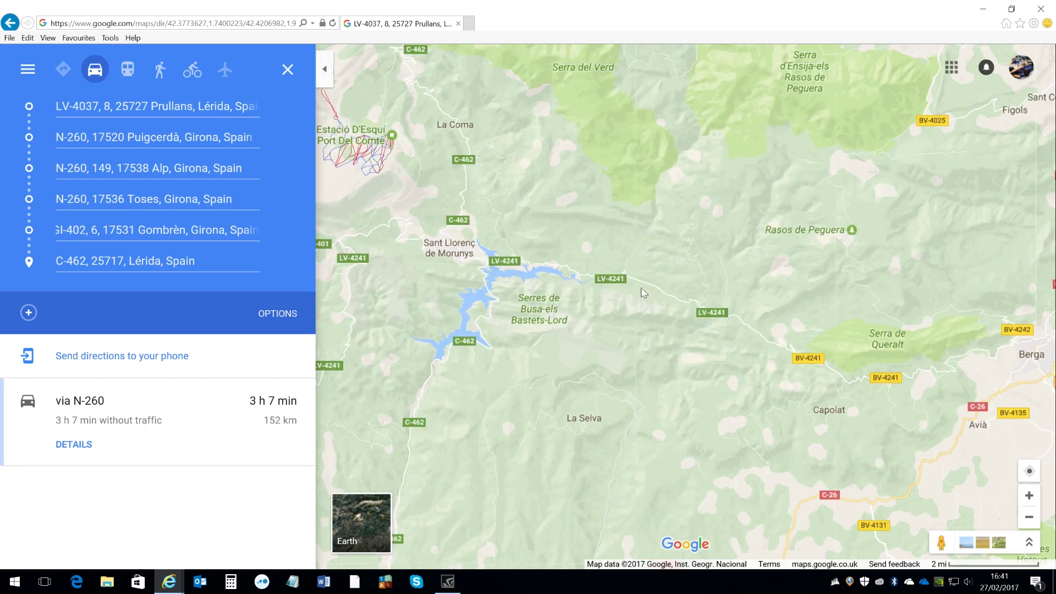
pyautogui.rightClick(645, 286)
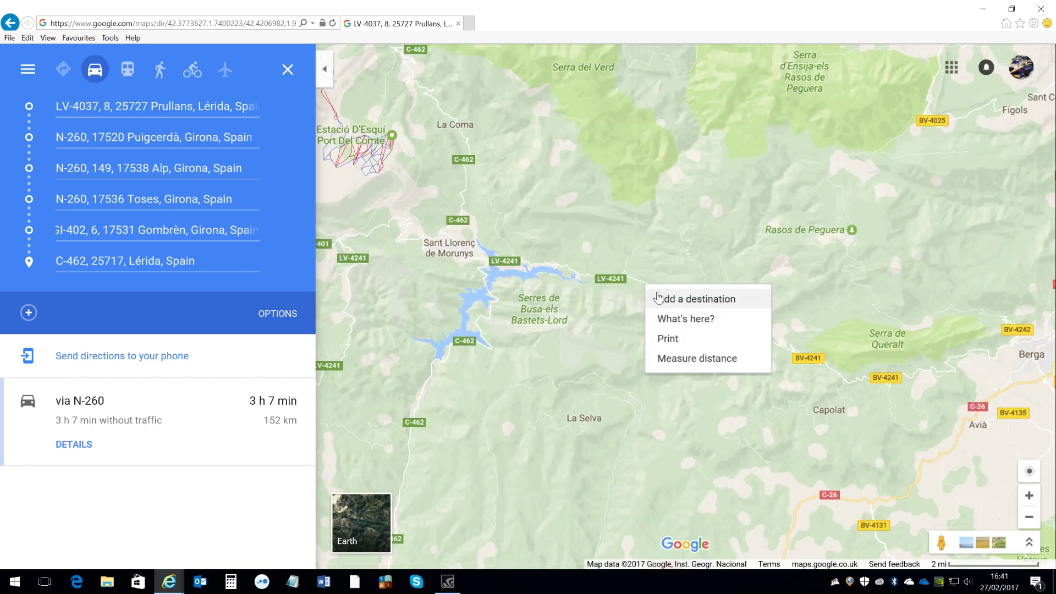
pyautogui.click(658, 298)
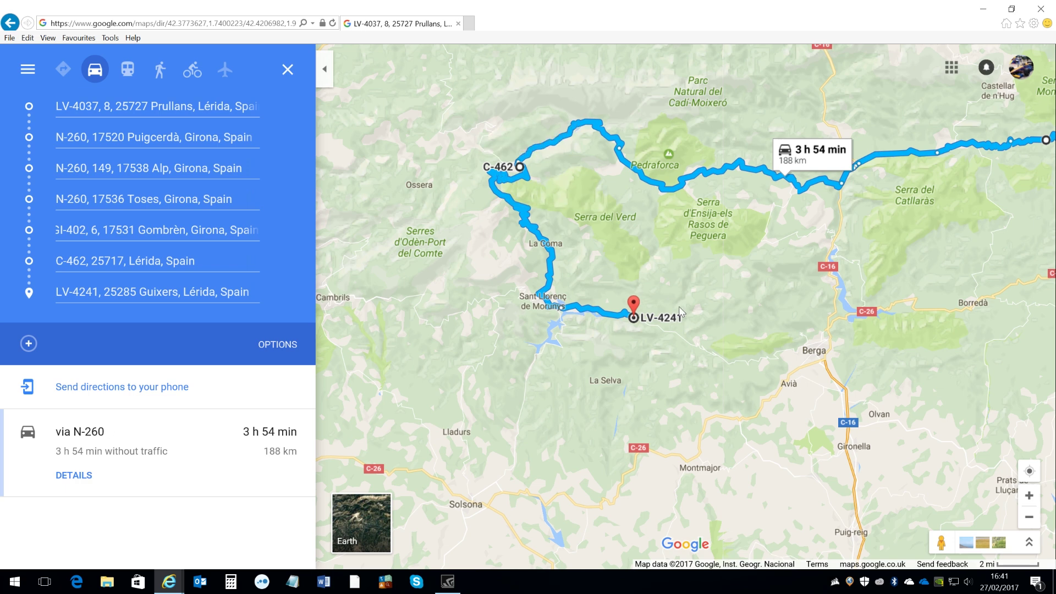
pyautogui.moveTo(635, 313); pyautogui.dragTo(741, 348)
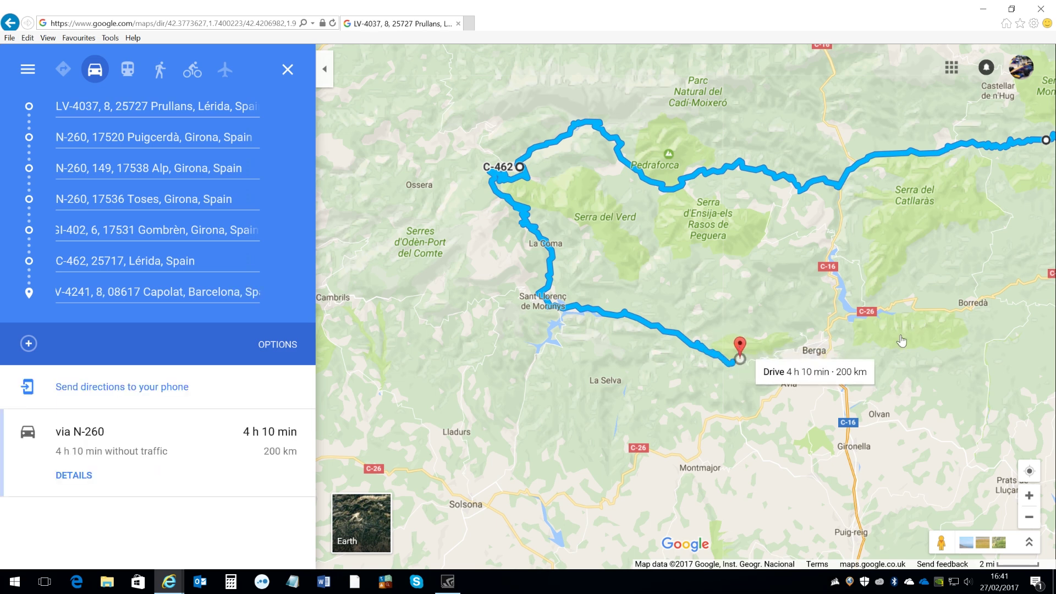
# Add a destination on the C-16 south of Guardiola de Berguedà and move it to the N-260 at Prullans, beside the starting point
pyautogui.moveTo(901, 341); pyautogui.dragTo(737, 415)
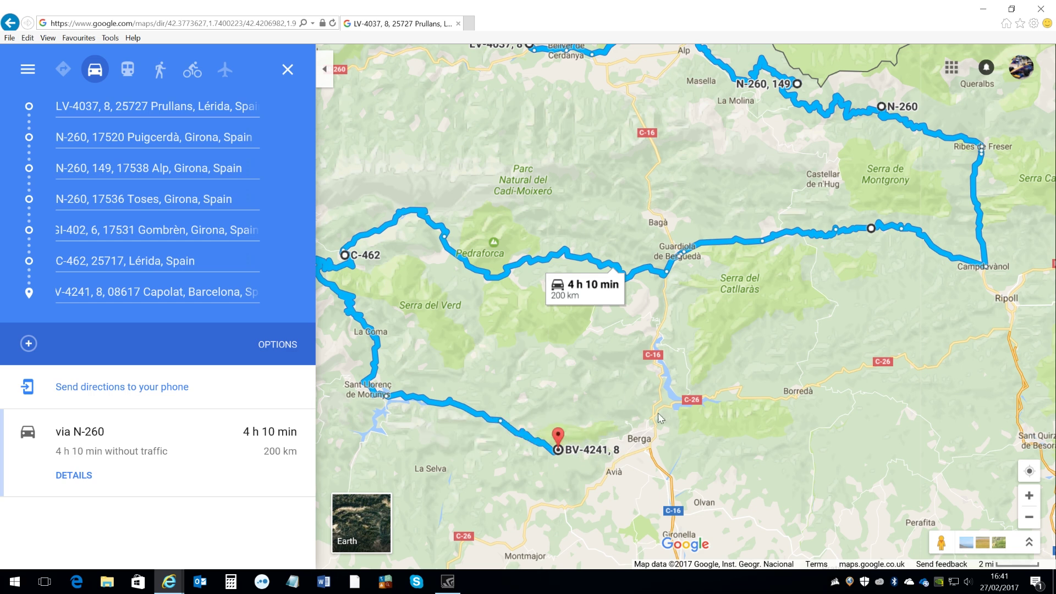
pyautogui.rightClick(667, 303)
pyautogui.click(684, 313)
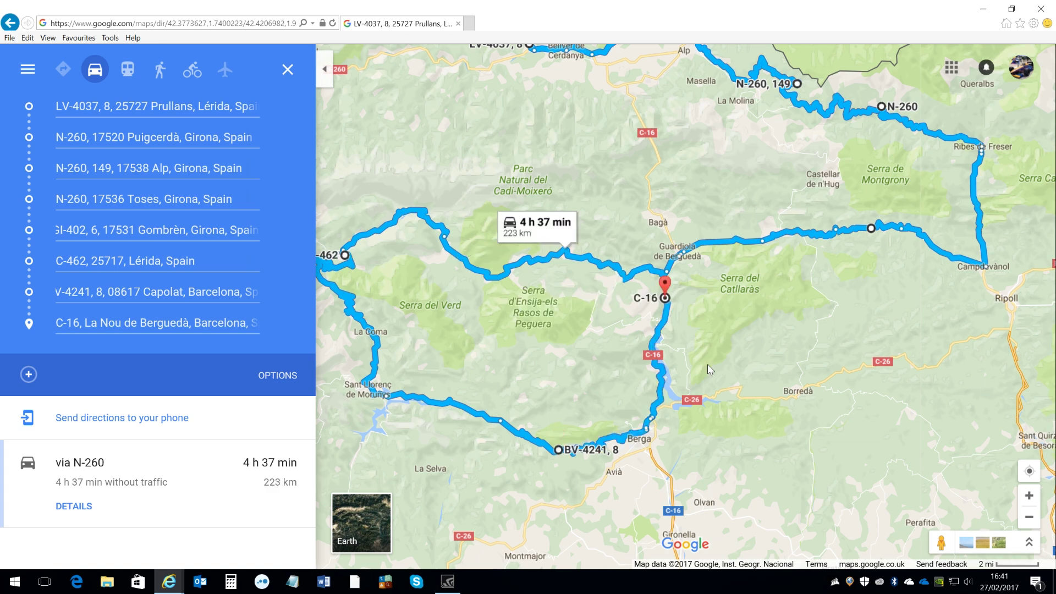
pyautogui.moveTo(679, 305); pyautogui.dragTo(544, 195)
pyautogui.scroll(-1, 835, 495)
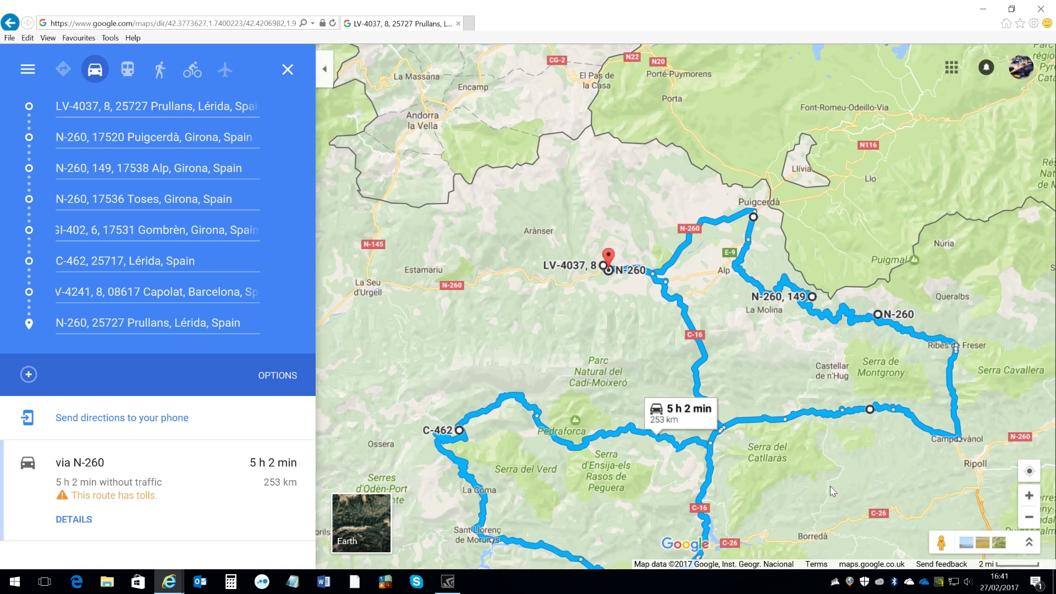
# Set the route's distance units to miles and close the route options
pyautogui.moveTo(780, 407); pyautogui.dragTo(707, 296)
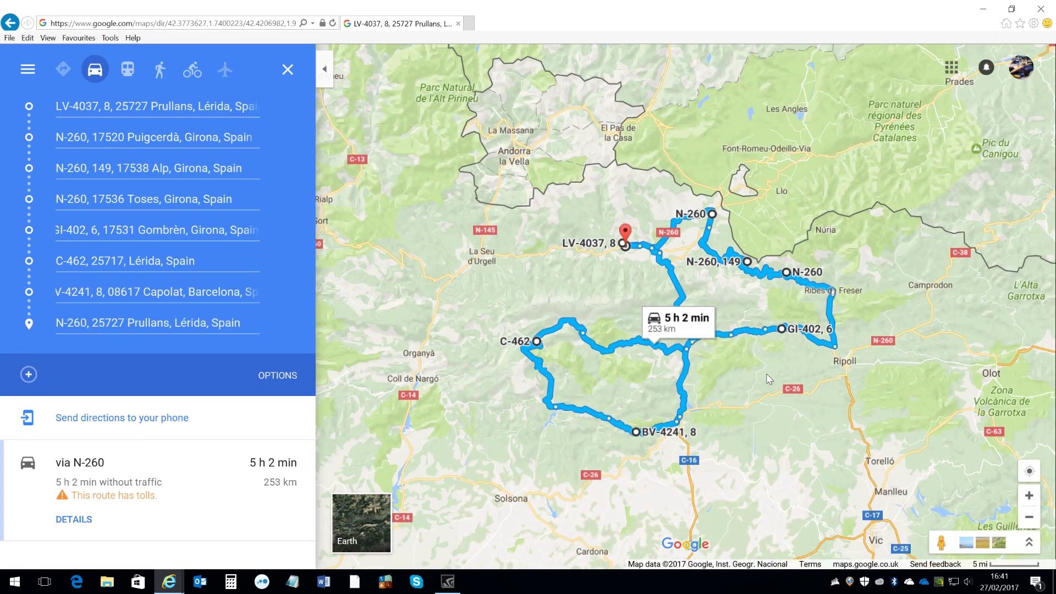
pyautogui.click(272, 380)
pyautogui.click(171, 436)
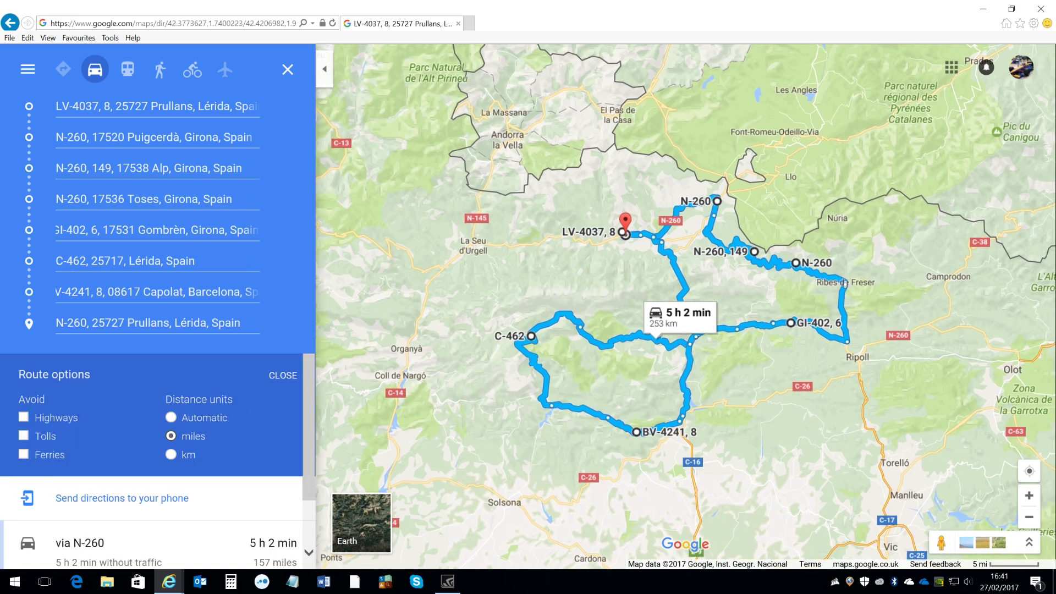
pyautogui.click(281, 375)
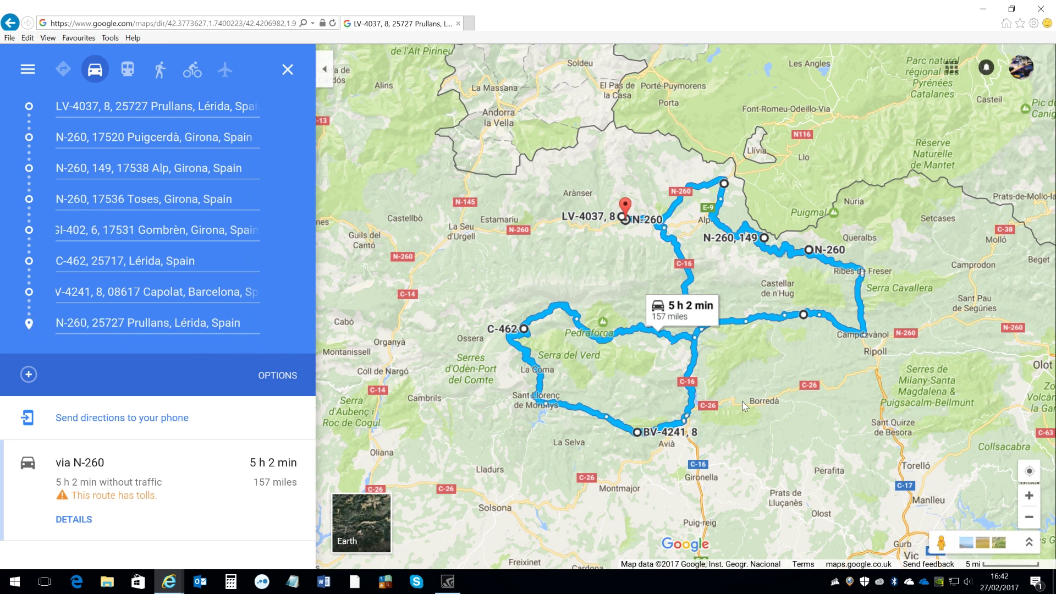
# Open Street View on the N-260 bend northeast of La Molina
pyautogui.moveTo(732, 402); pyautogui.dragTo(681, 442)
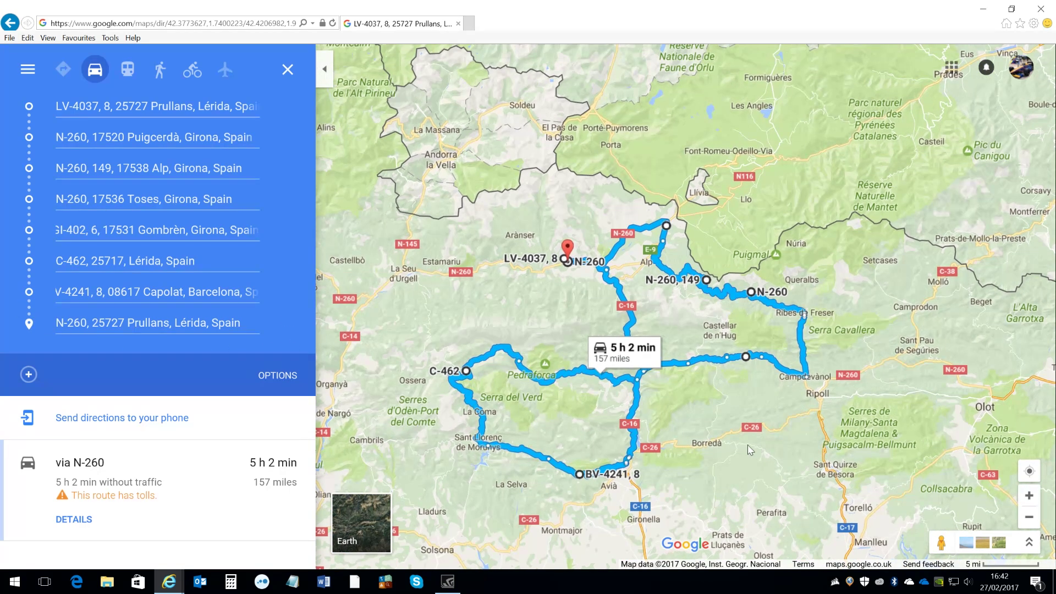
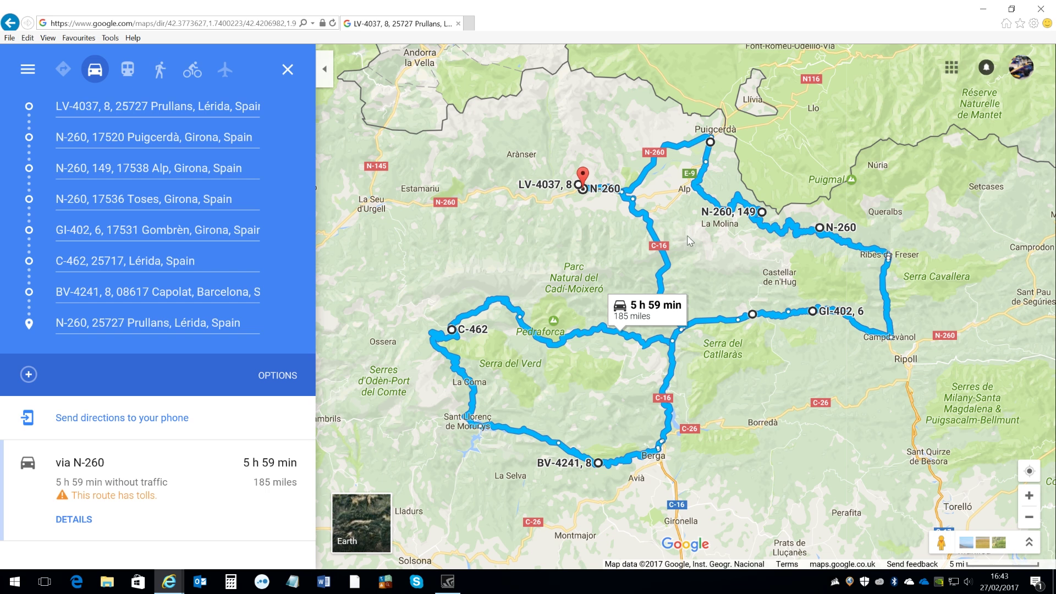
pyautogui.moveTo(777, 395); pyautogui.dragTo(775, 436)
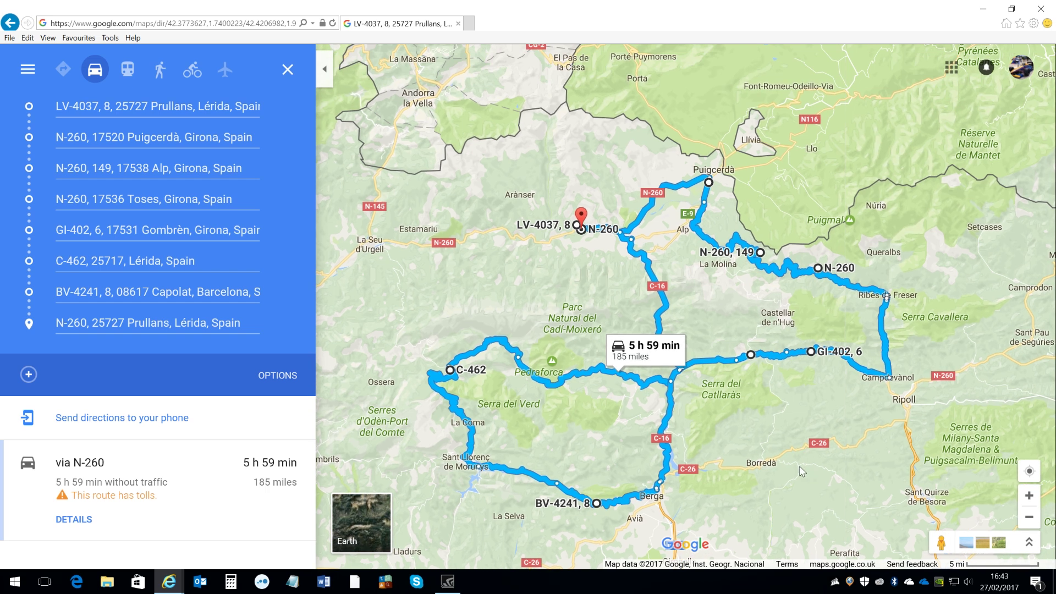
pyautogui.scroll(3, 727, 258)
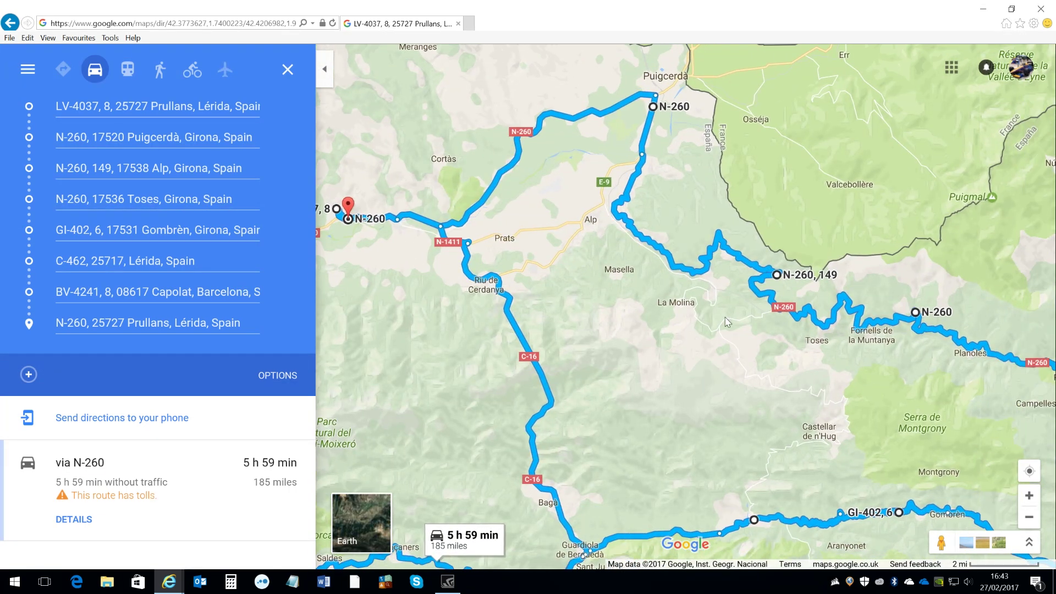
pyautogui.scroll(2, 729, 283)
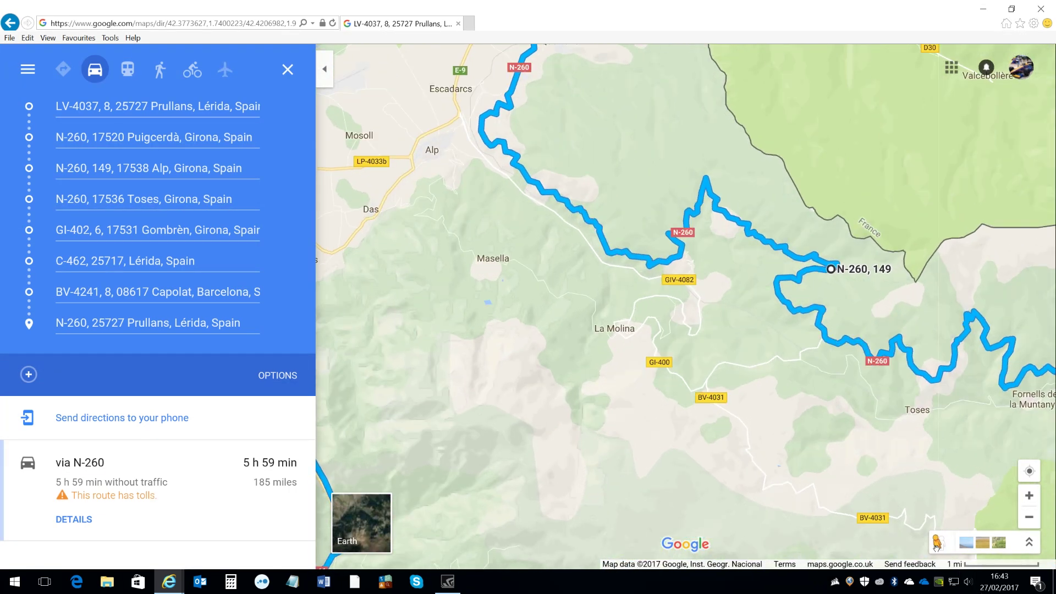
pyautogui.moveTo(939, 543); pyautogui.dragTo(745, 173)
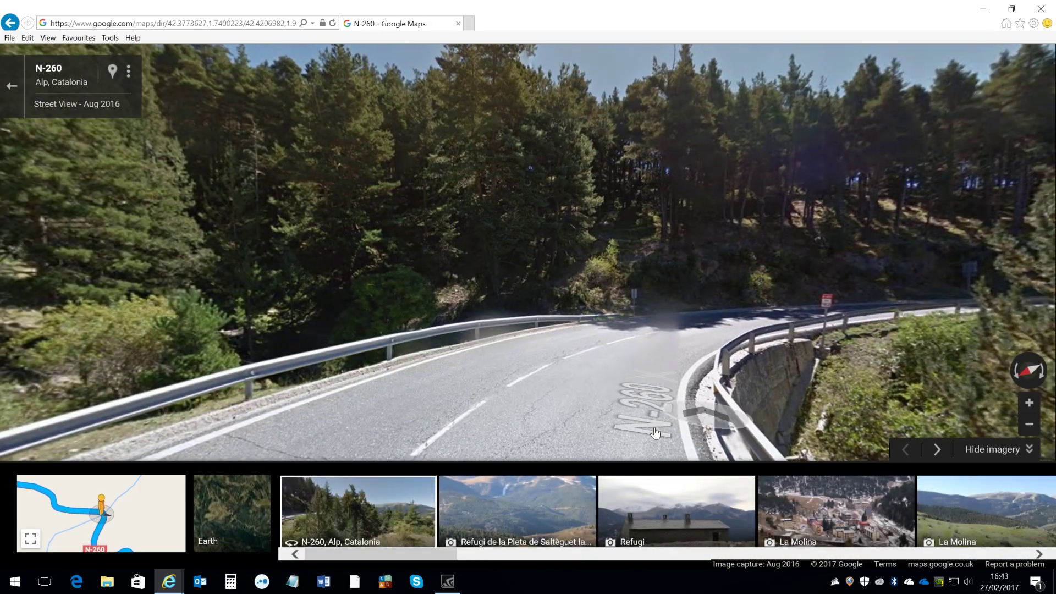
# Look around the N-260 bend in Street View to examine the road in several directions
pyautogui.click(407, 292)
pyautogui.moveTo(407, 288); pyautogui.dragTo(819, 347)
pyautogui.click(905, 265)
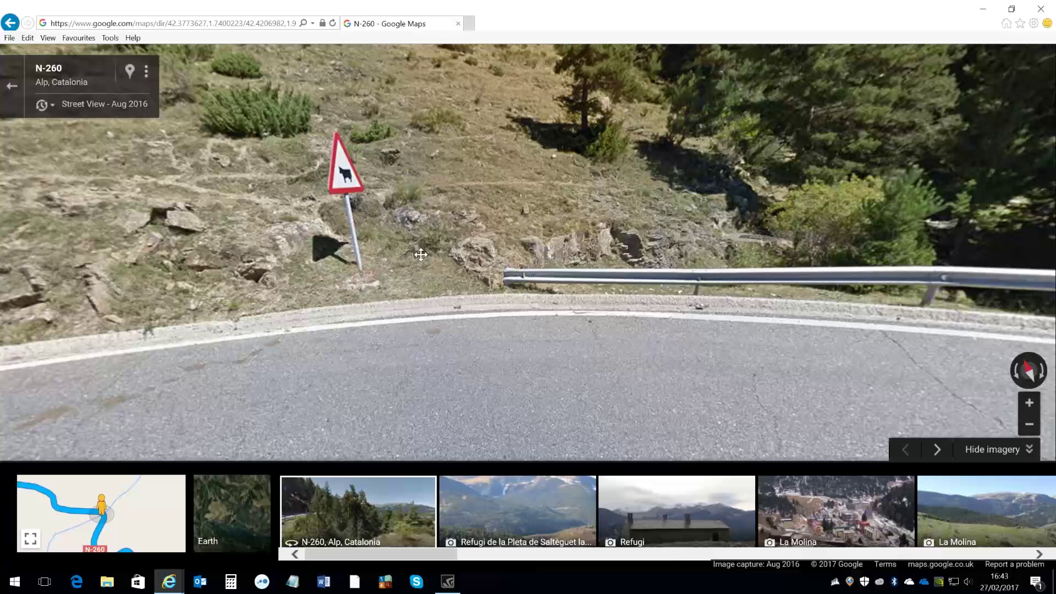
pyautogui.click(656, 228)
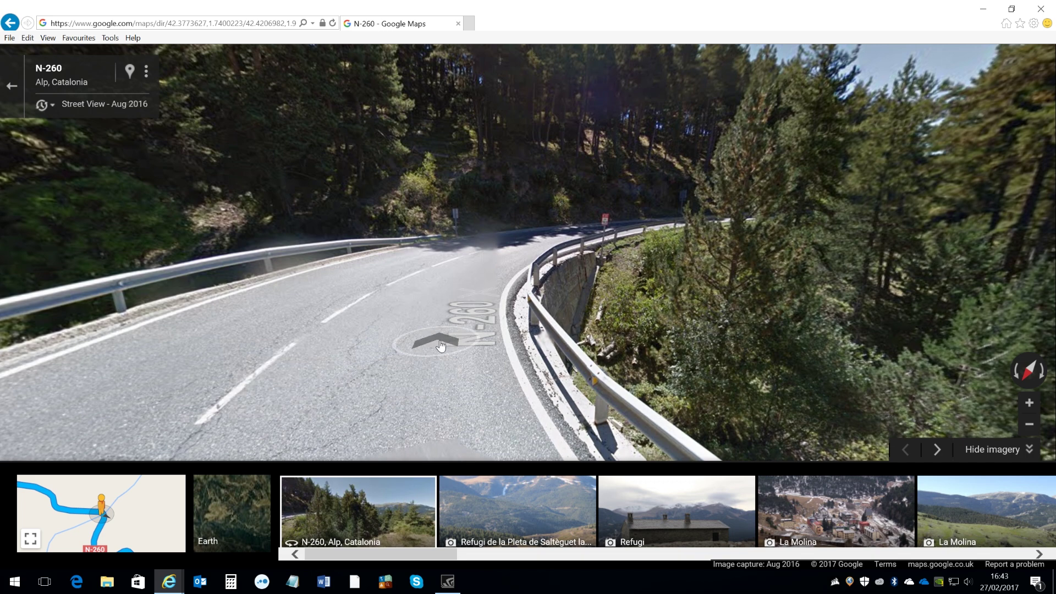
# Expand the map below Street View and switch the view to the N-260 between Les Casetes and Ribes de Freser
pyautogui.moveTo(30, 542)
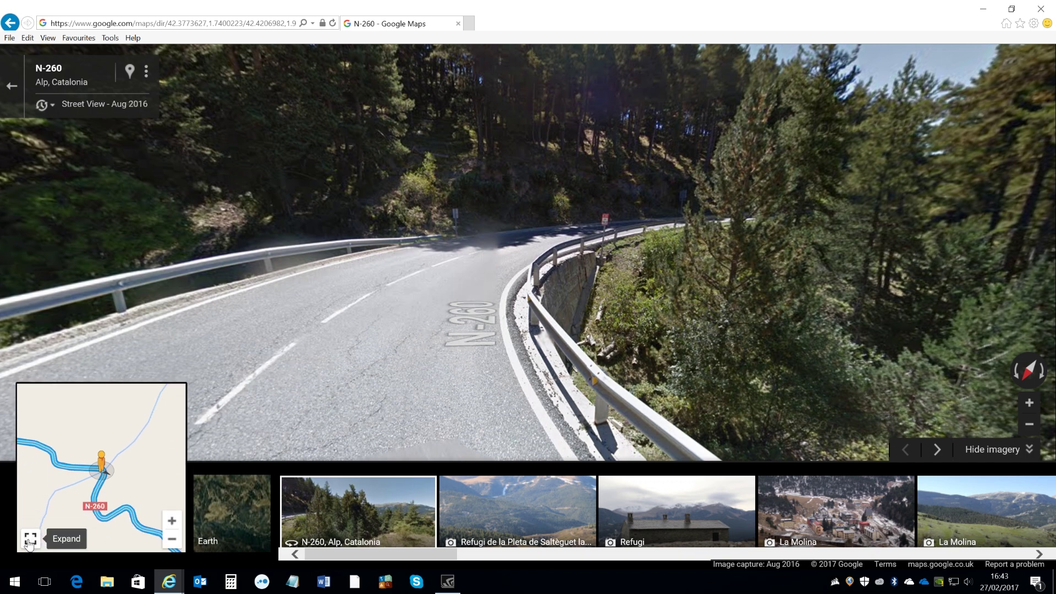
pyautogui.click(30, 539)
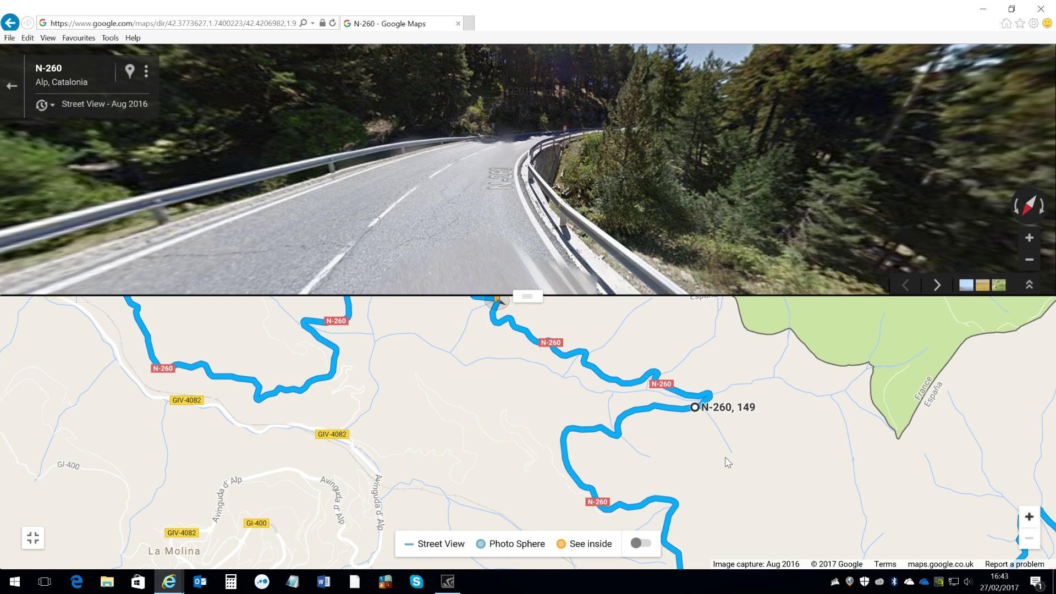
pyautogui.moveTo(792, 511); pyautogui.dragTo(671, 401)
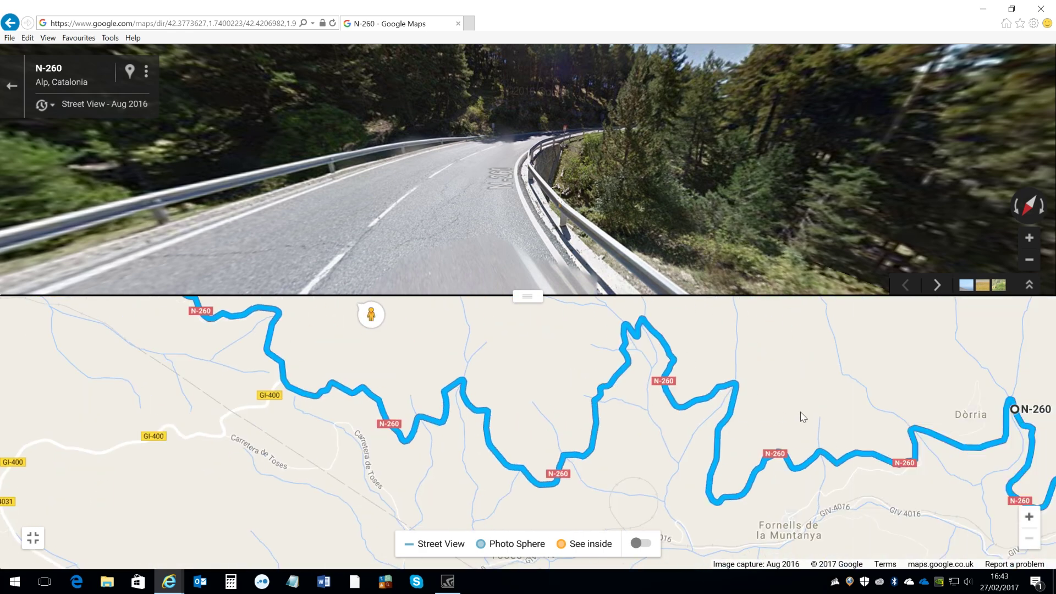
pyautogui.moveTo(801, 419); pyautogui.dragTo(428, 378)
pyautogui.moveTo(797, 440); pyautogui.dragTo(599, 413)
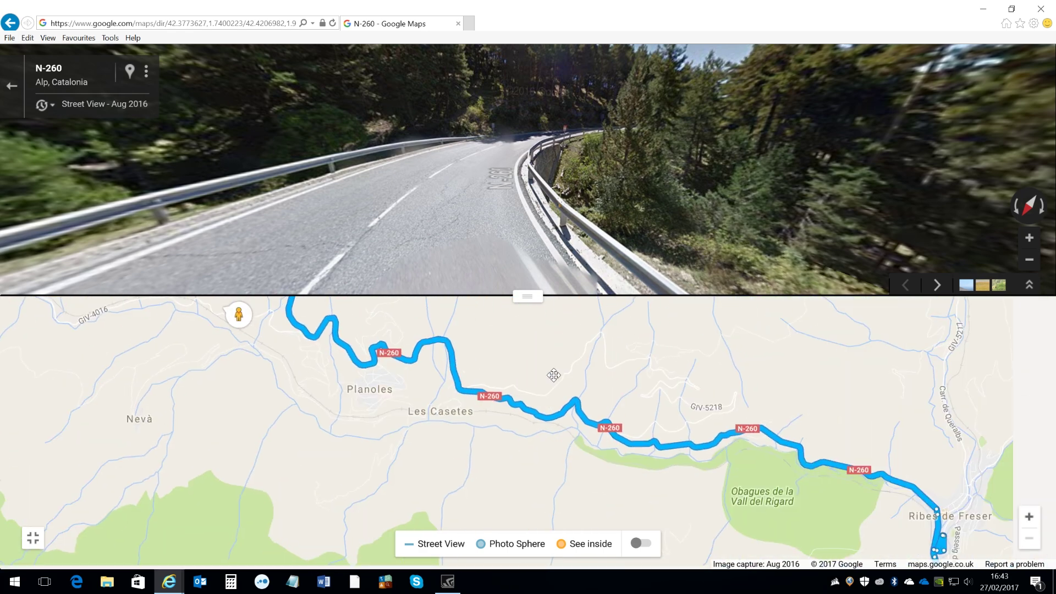
pyautogui.click(662, 447)
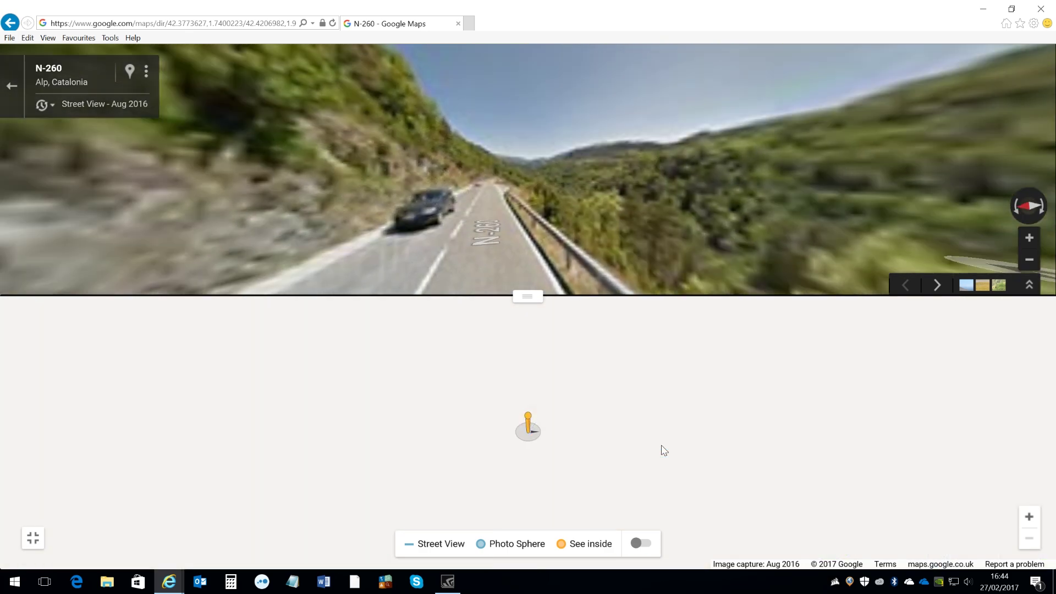
# Follow the route south past Ribes de Freser and view Avinguda Barcelona and the nearby N-260 south of Sant Martí d'Armencies in Street View
pyautogui.moveTo(813, 462); pyautogui.dragTo(734, 297)
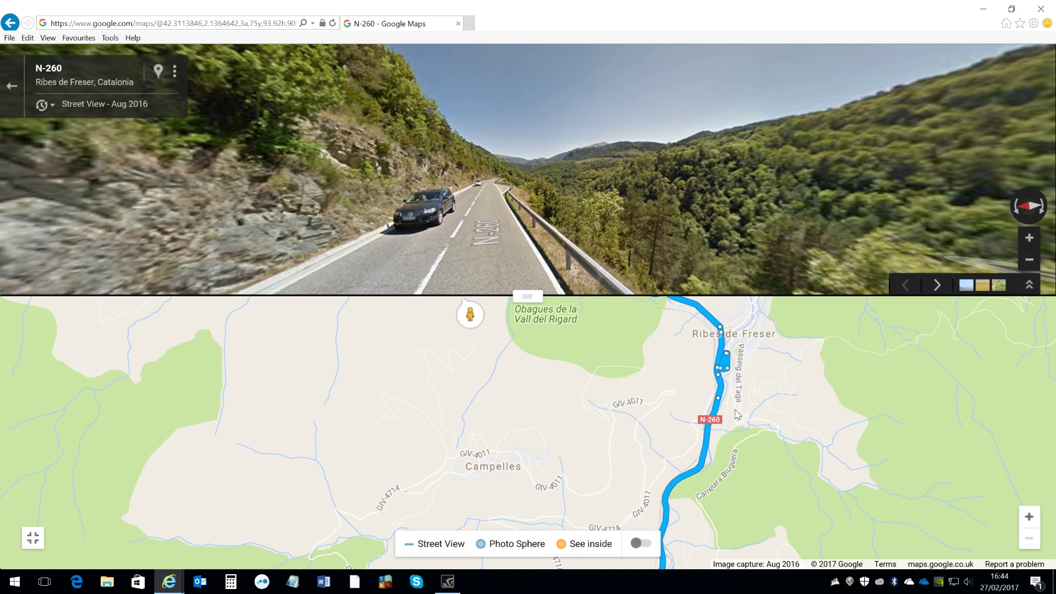
pyautogui.scroll(2, 712, 353)
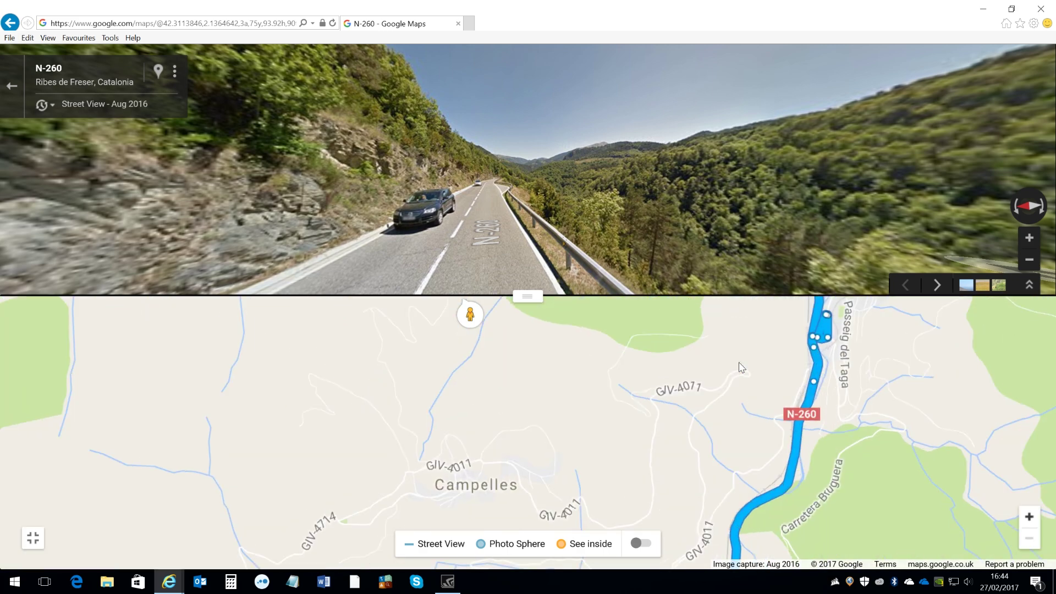
pyautogui.moveTo(765, 358); pyautogui.dragTo(584, 466)
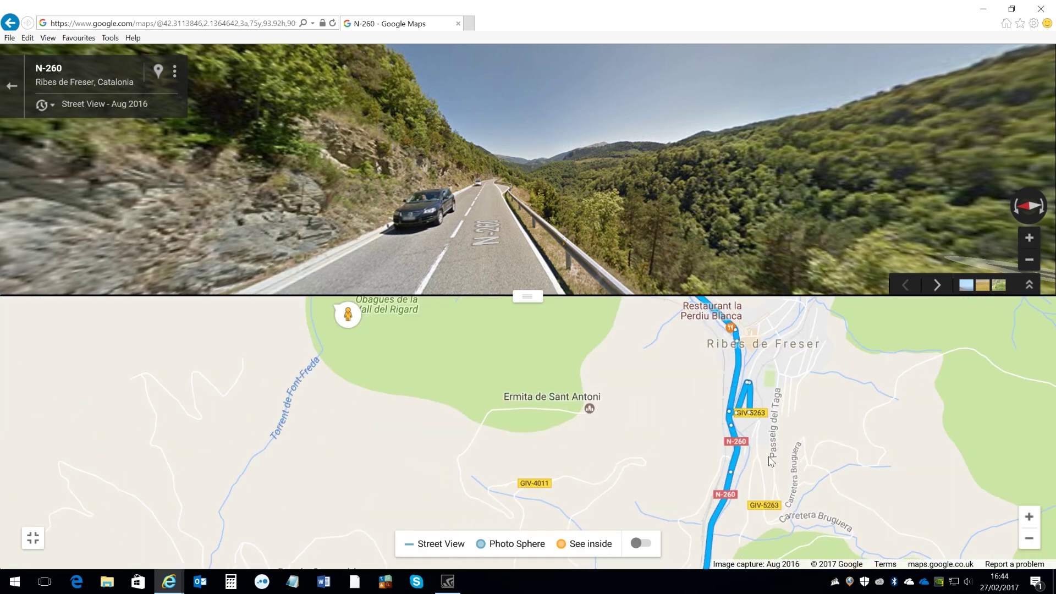
pyautogui.scroll(-2, 772, 461)
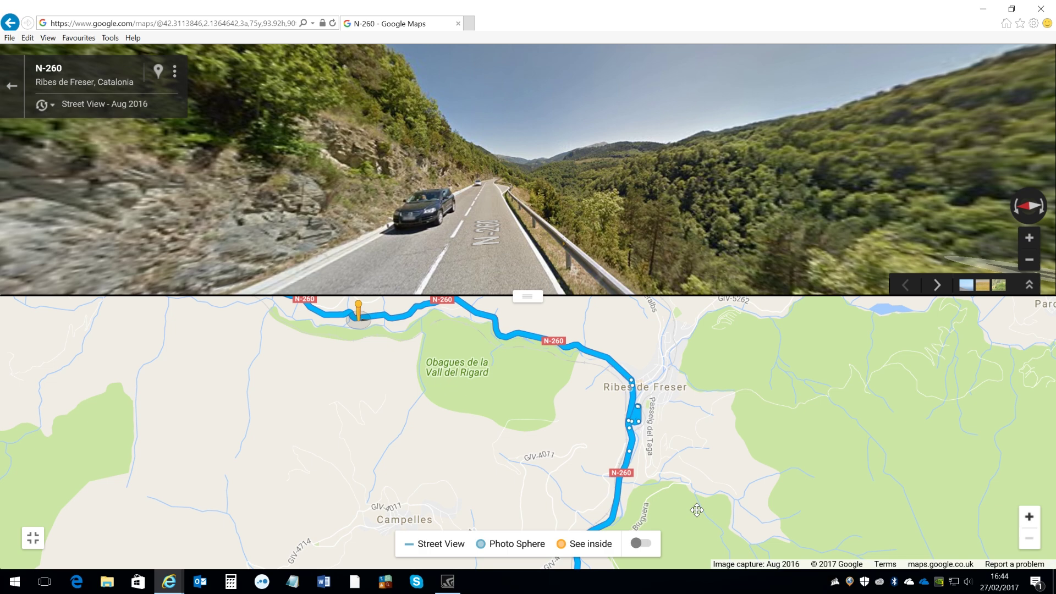
pyautogui.moveTo(697, 510); pyautogui.dragTo(775, 348)
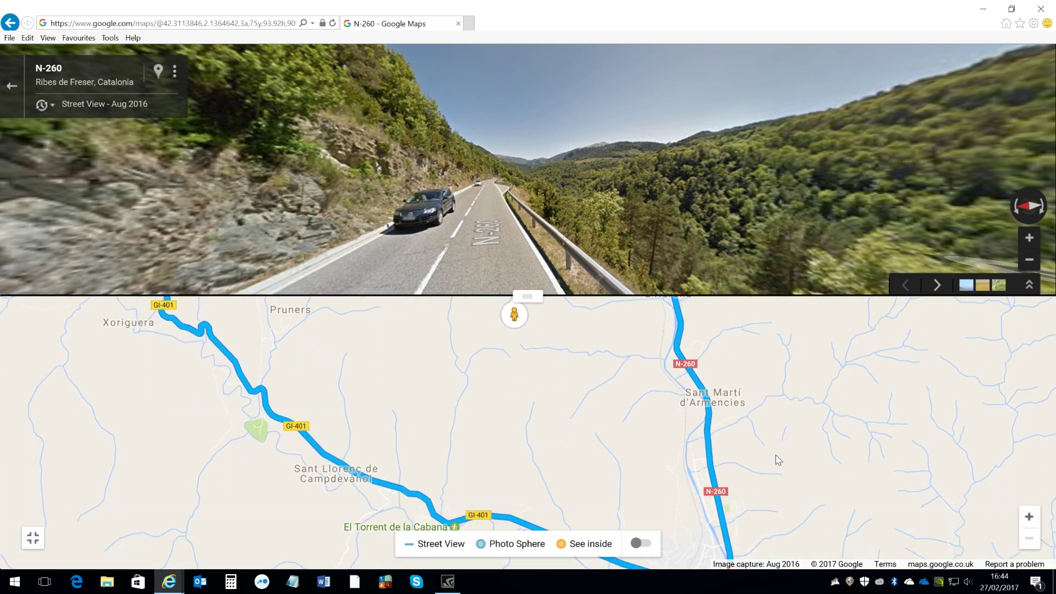
pyautogui.click(721, 493)
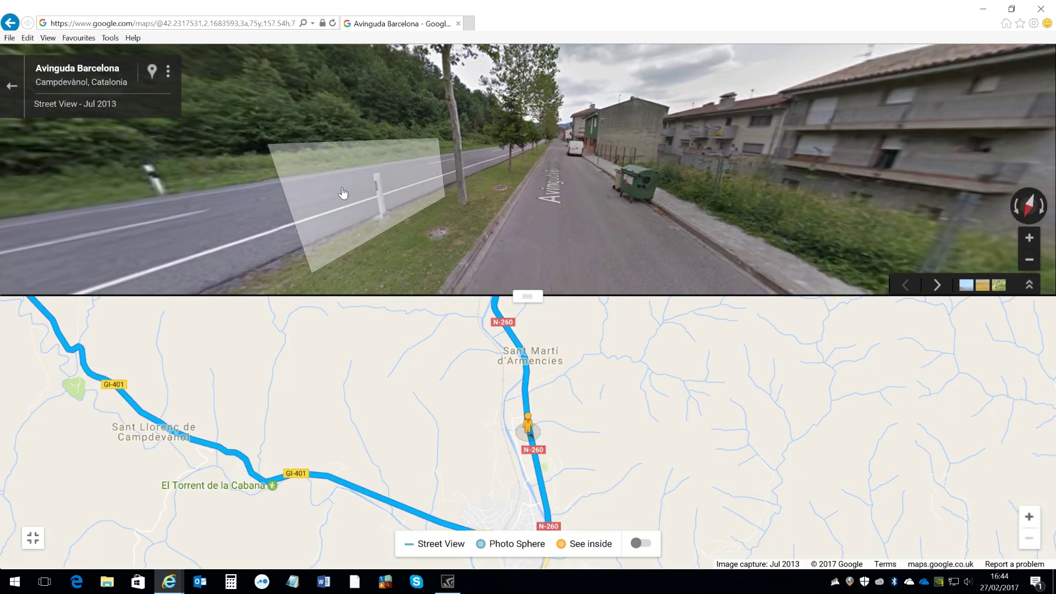
pyautogui.click(527, 409)
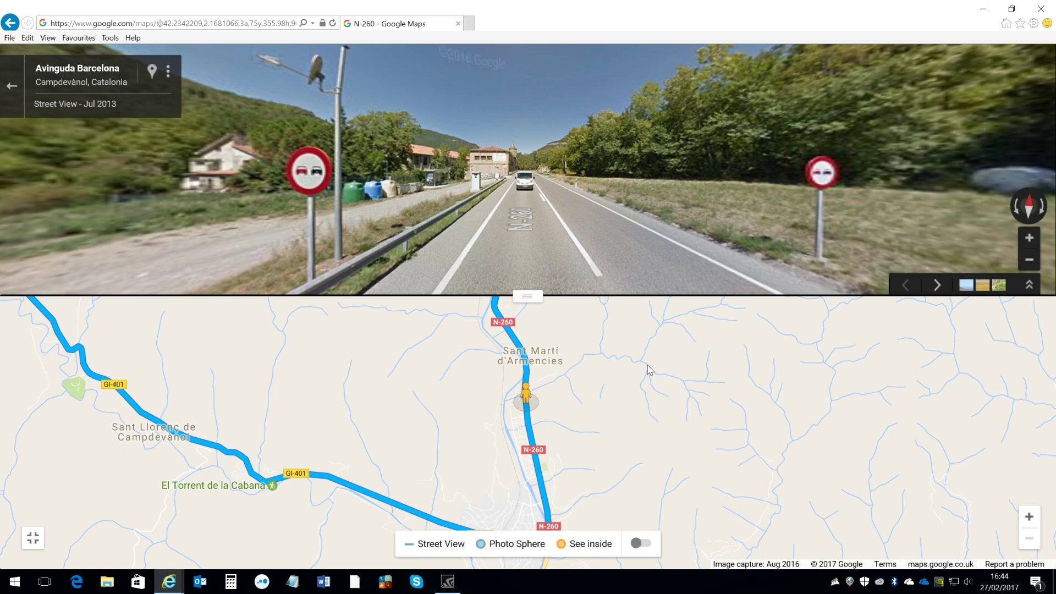
# Follow the route west and view the GI-402 west of Gombrèn and the B-402 just west of La Pobla de Lillet in Street View
pyautogui.moveTo(605, 454); pyautogui.dragTo(709, 443)
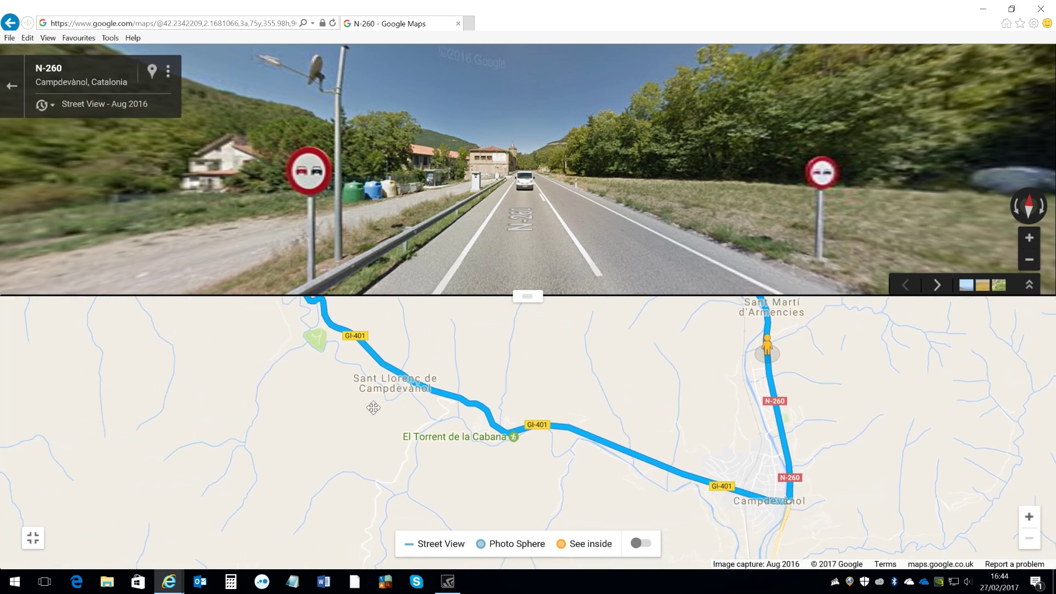
pyautogui.moveTo(373, 407); pyautogui.dragTo(673, 521)
pyautogui.moveTo(449, 405); pyautogui.dragTo(761, 490)
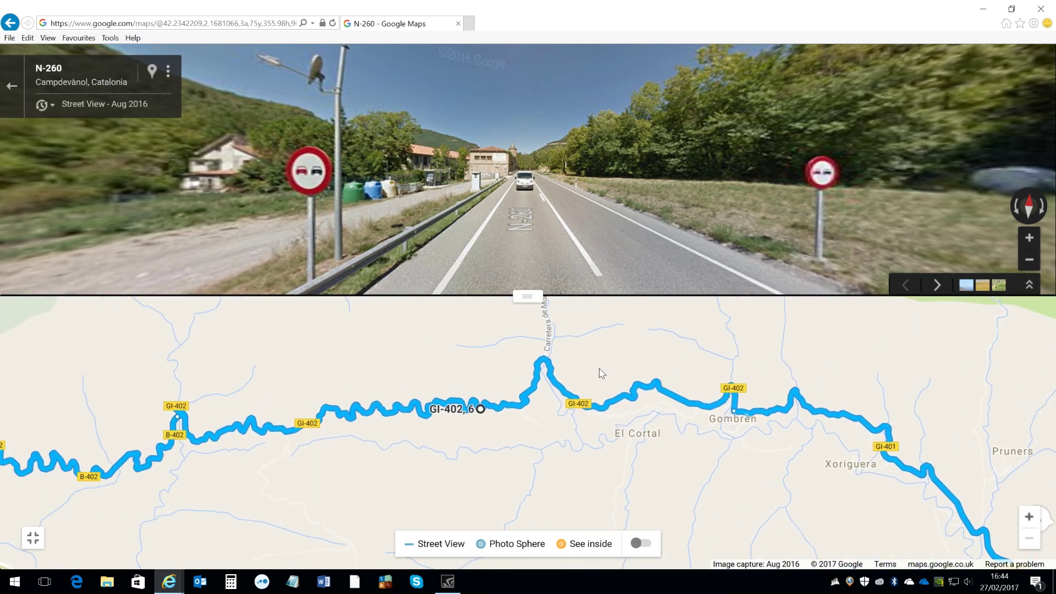
pyautogui.moveTo(345, 407); pyautogui.dragTo(630, 406)
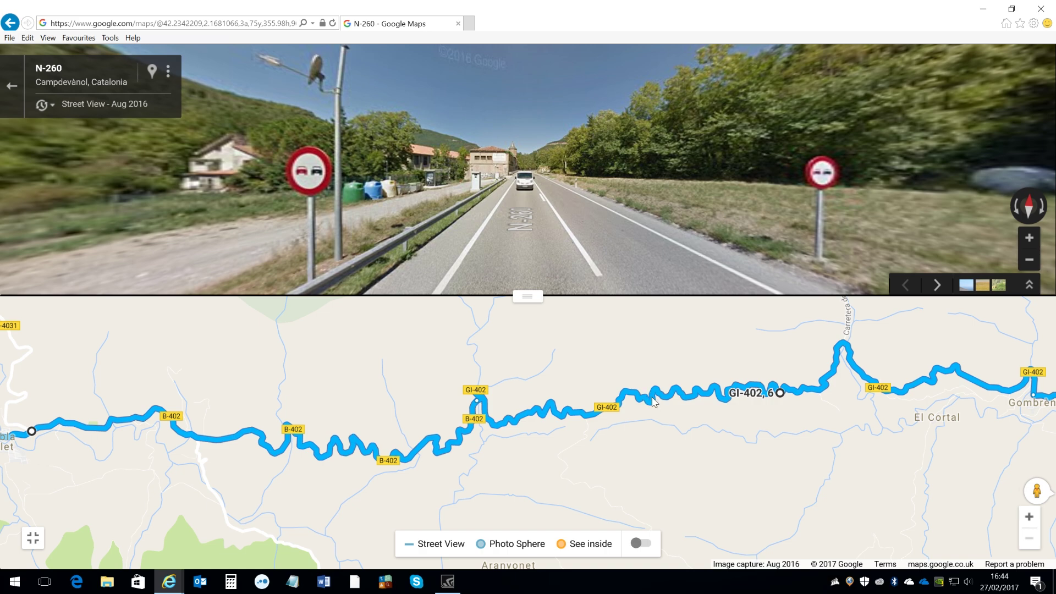
pyautogui.click(653, 401)
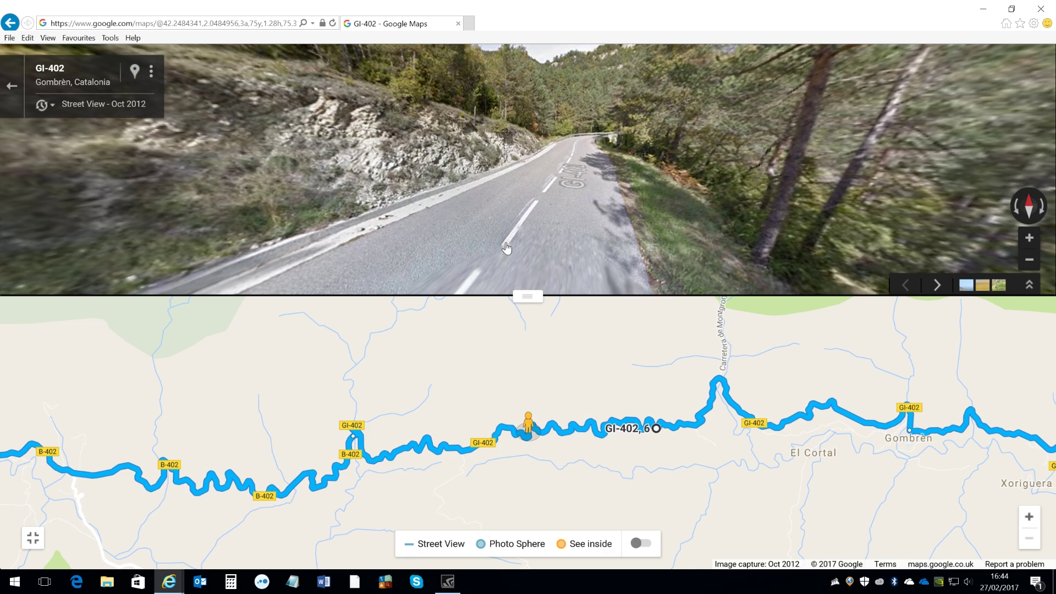
pyautogui.moveTo(180, 431); pyautogui.dragTo(734, 416)
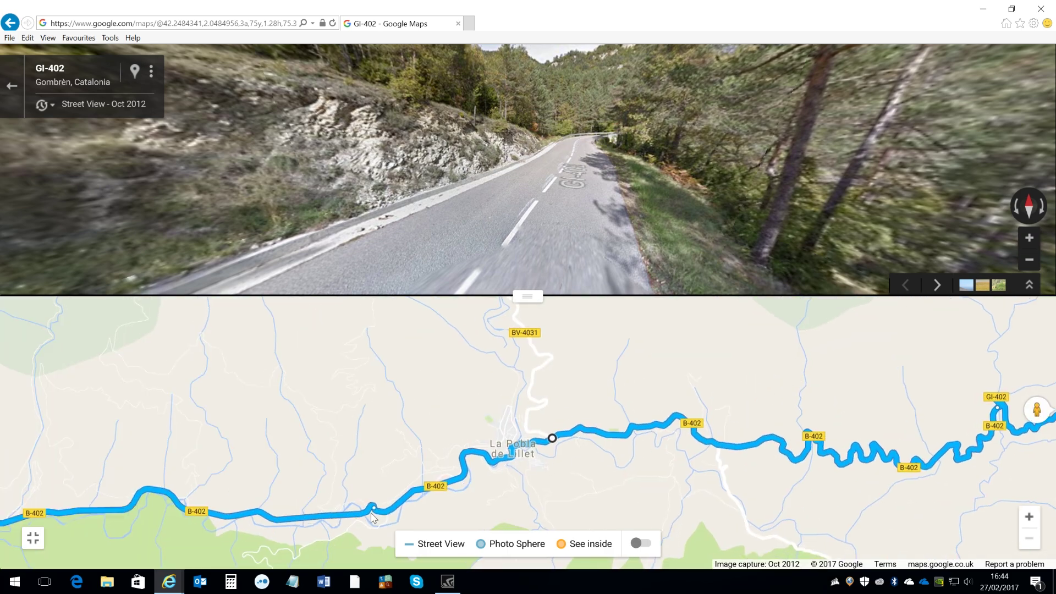
pyautogui.click(469, 458)
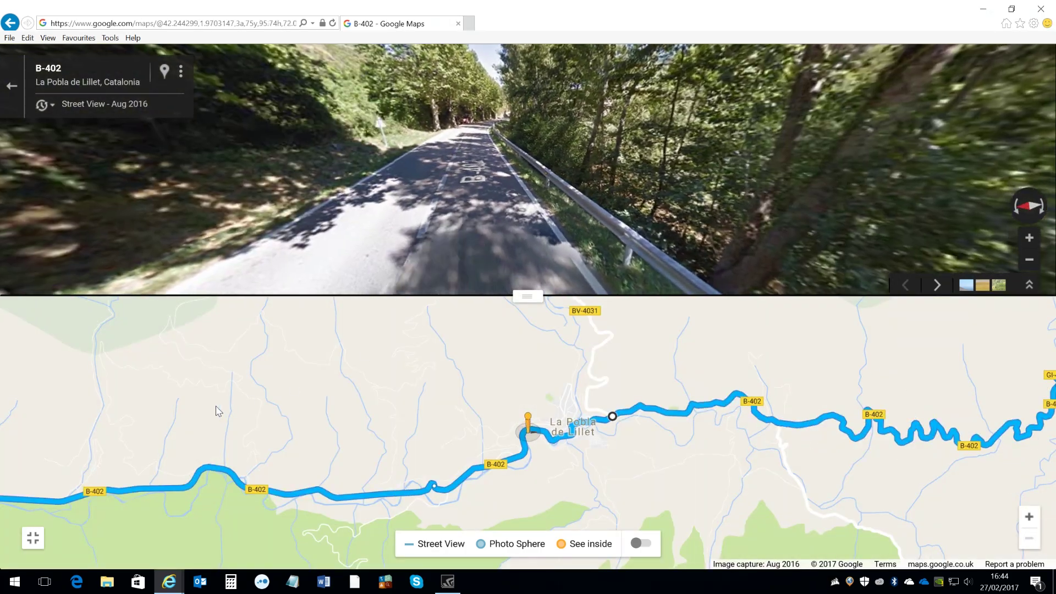
# Follow the route west past Guardiola de Berguedà and view the B-400 in Street View east and southwest of Saldes
pyautogui.moveTo(194, 408); pyautogui.dragTo(693, 357)
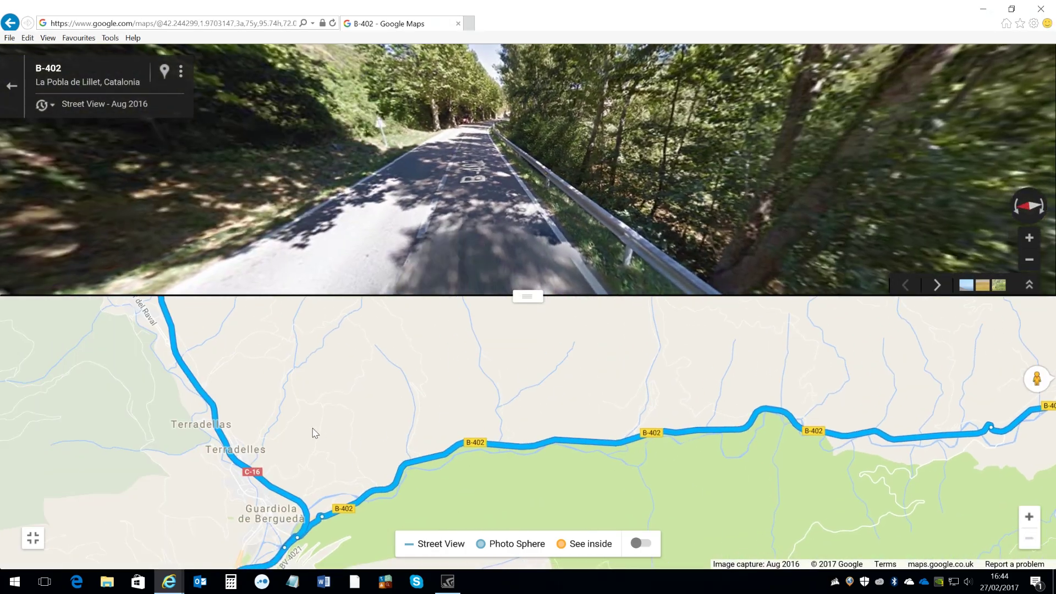
pyautogui.moveTo(300, 452); pyautogui.dragTo(486, 417)
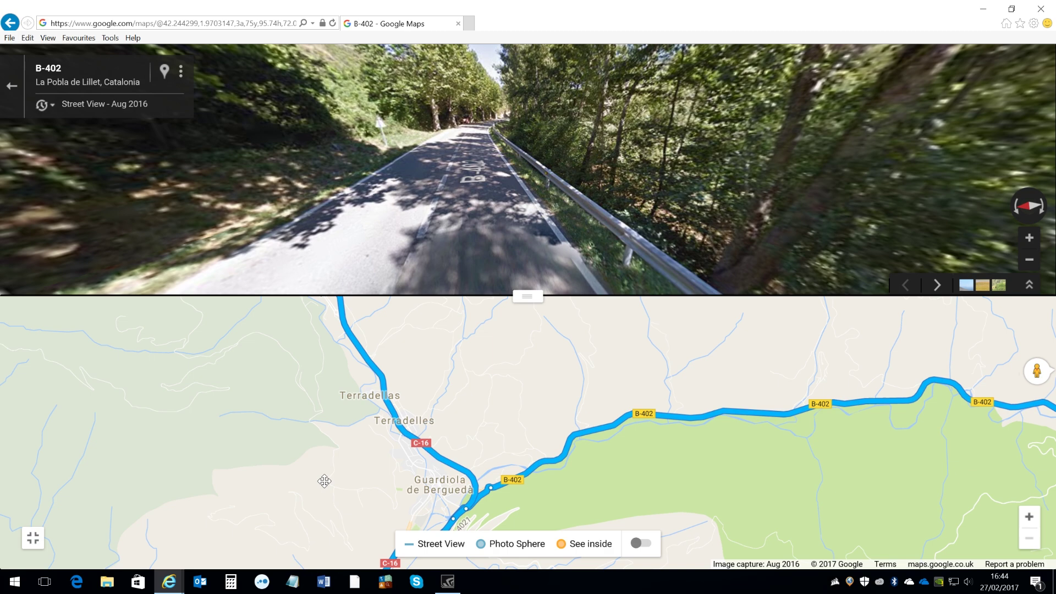
pyautogui.moveTo(324, 481); pyautogui.dragTo(354, 448)
pyautogui.moveTo(127, 385); pyautogui.dragTo(330, 445)
pyautogui.moveTo(566, 363); pyautogui.dragTo(759, 385)
pyautogui.moveTo(231, 396); pyautogui.dragTo(809, 439)
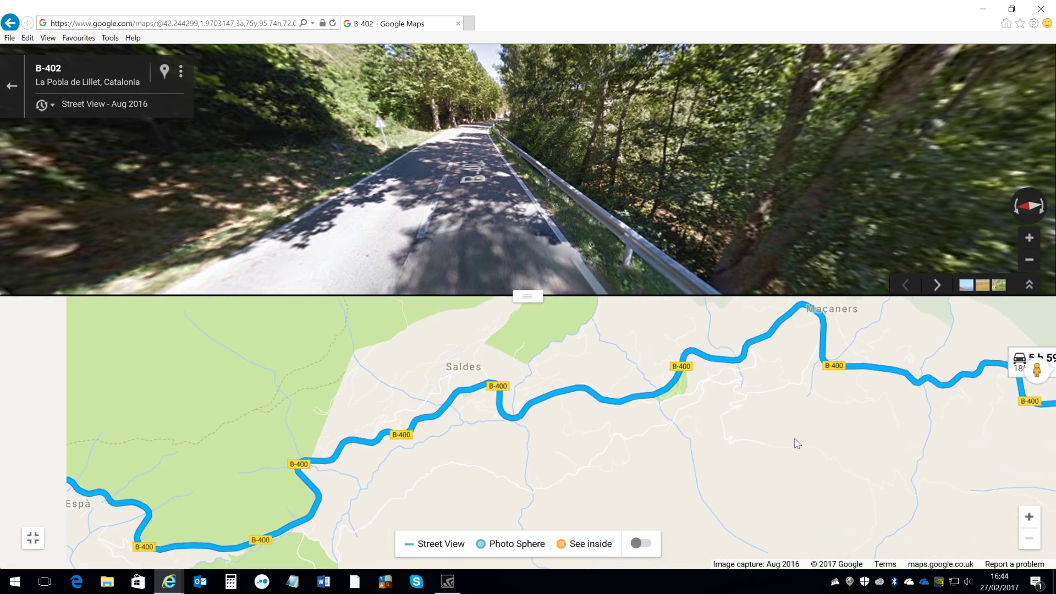
pyautogui.click(589, 395)
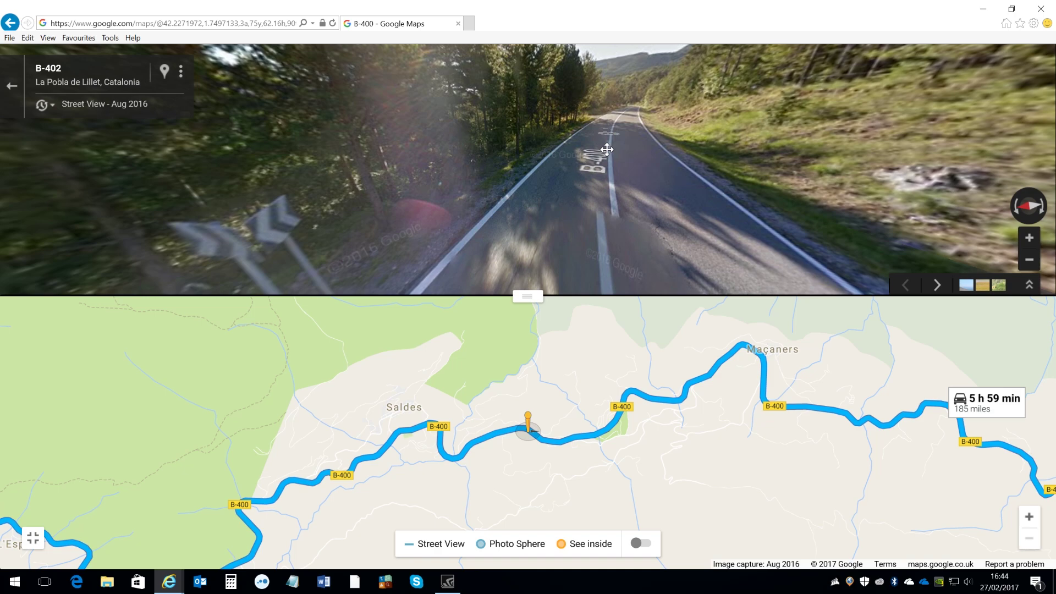
pyautogui.click(378, 454)
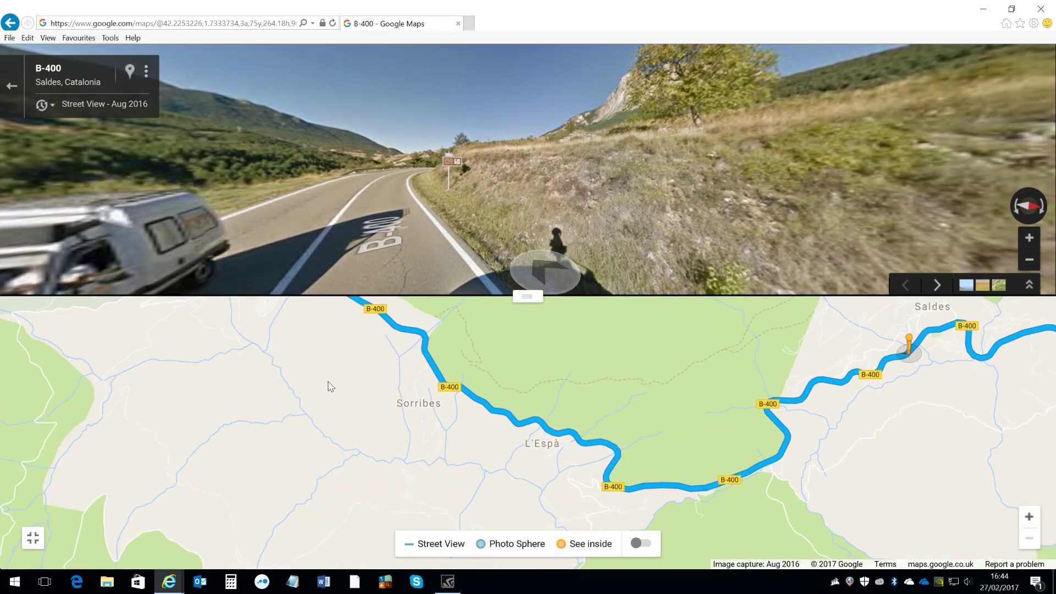
# Follow the route past Gósol and examine the C-563 southwest of Josa de Cadí in Street View, looking both ways along the road
pyautogui.moveTo(328, 386); pyautogui.dragTo(709, 530)
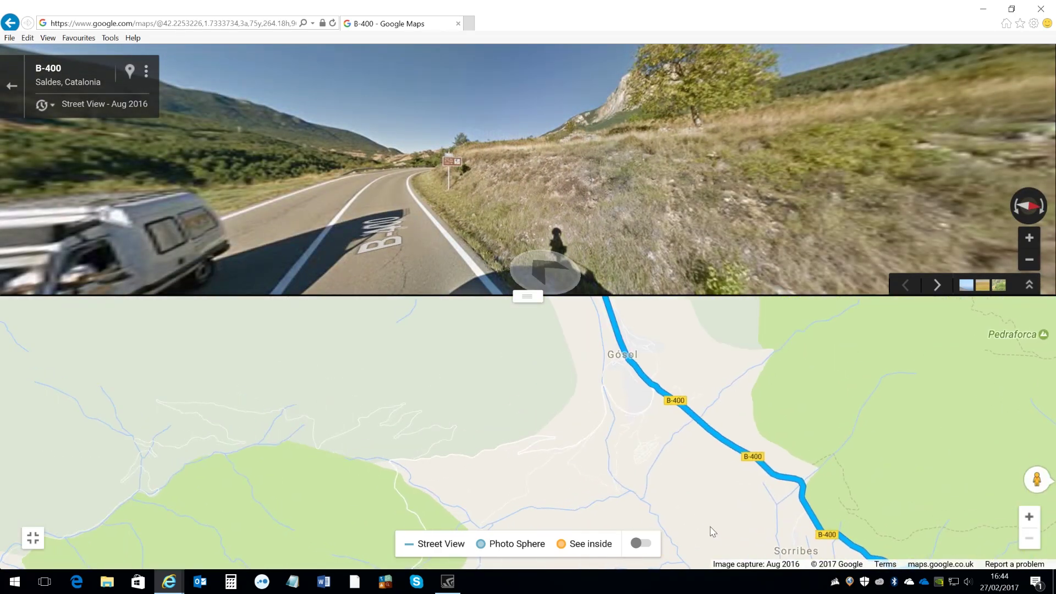
pyautogui.moveTo(605, 392); pyautogui.dragTo(705, 478)
pyautogui.moveTo(457, 432); pyautogui.dragTo(762, 482)
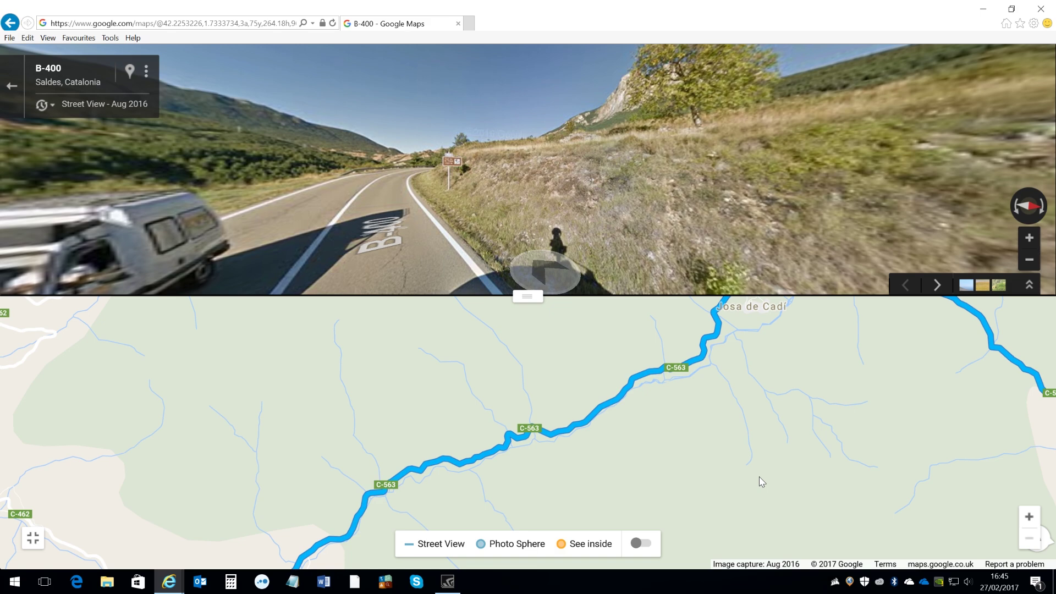
pyautogui.click(612, 401)
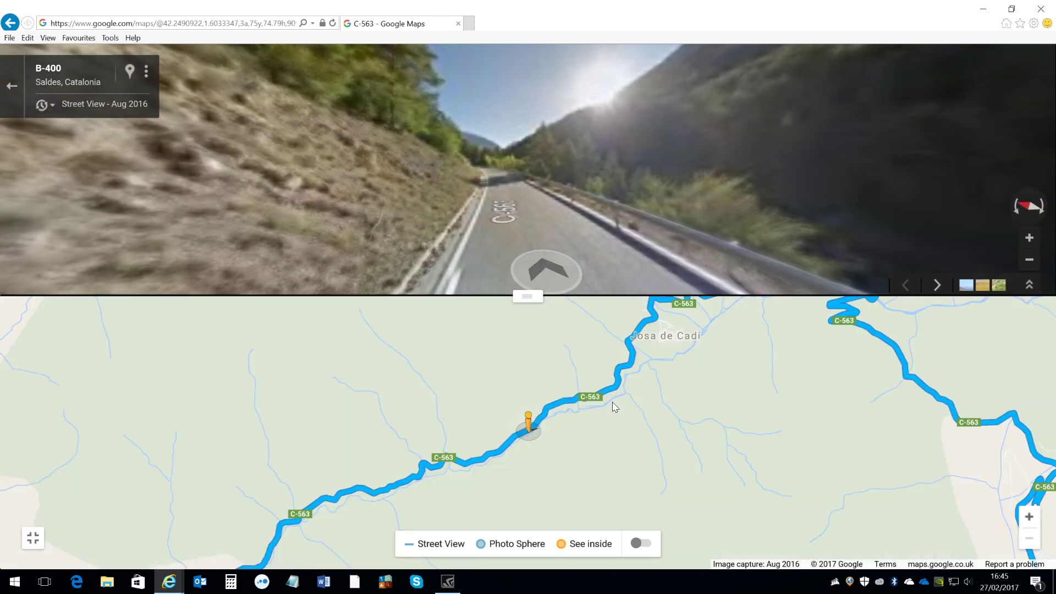
pyautogui.click(592, 234)
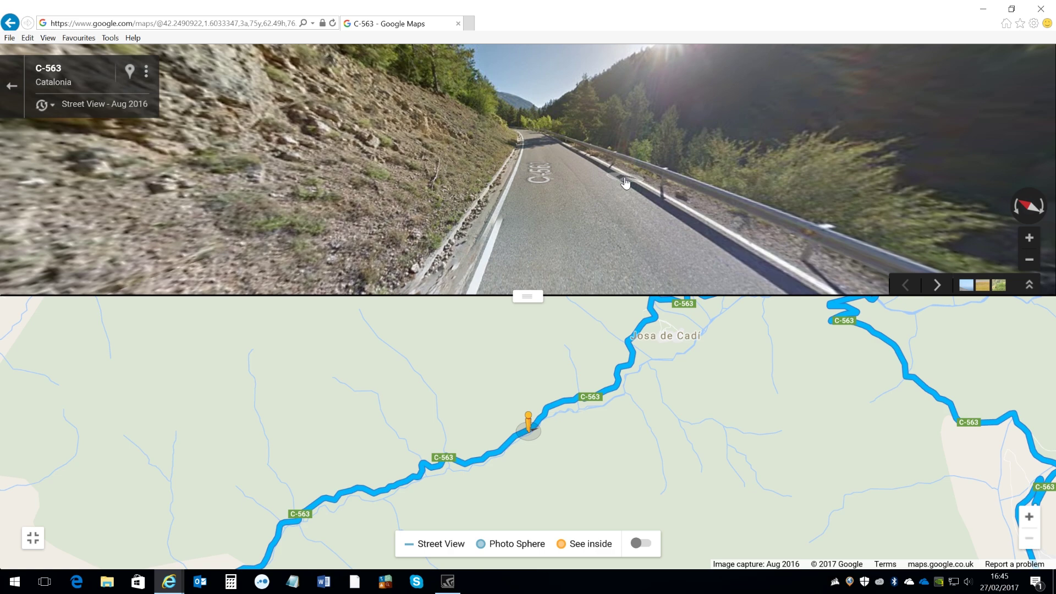
pyautogui.click(627, 207)
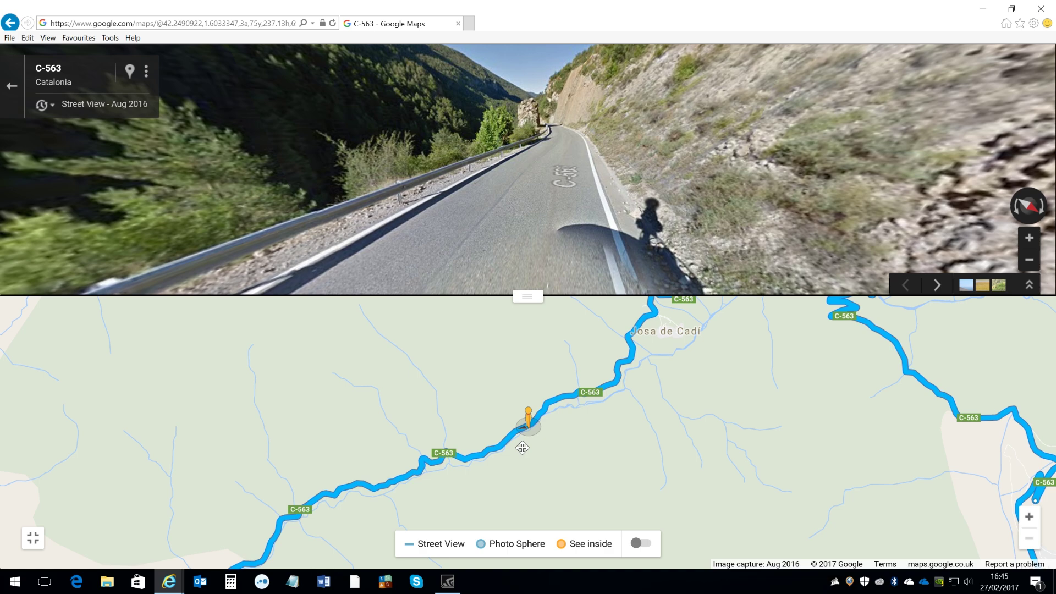
# View the C-462 in Street View at the sharp bend southeast of Tuixent and at the hairpin farther west
pyautogui.moveTo(548, 458)
pyautogui.mouseDown()
pyautogui.moveTo(547, 416)
pyautogui.moveTo(604, 344)
pyautogui.mouseUp()
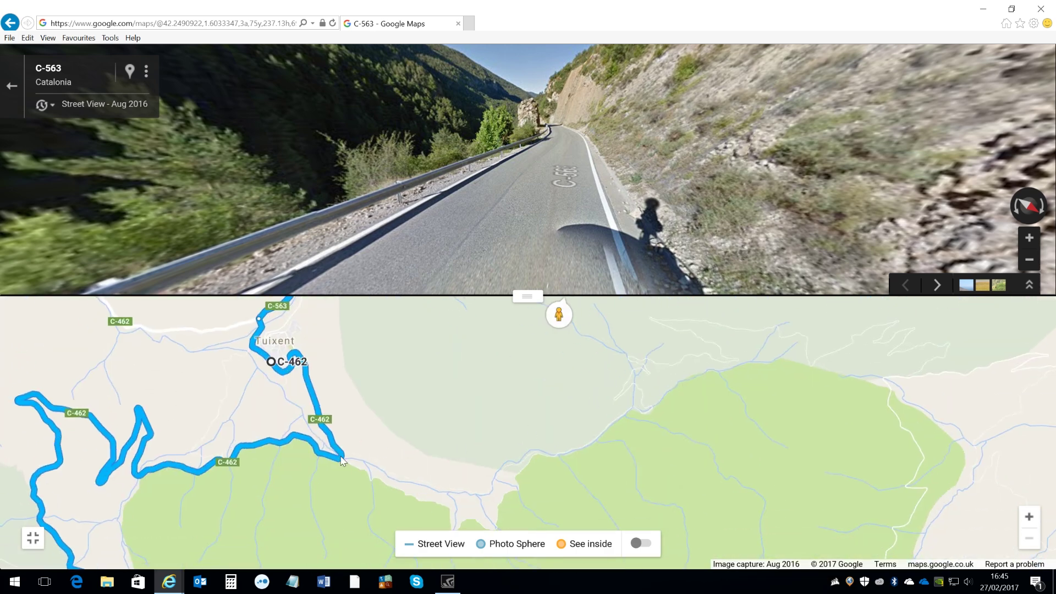
pyautogui.click(341, 459)
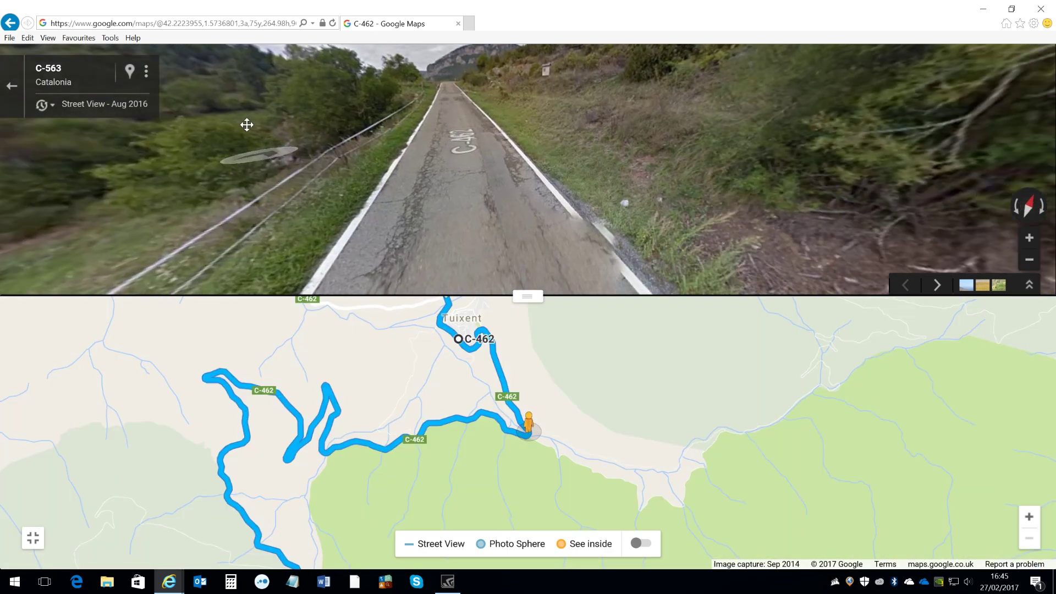
pyautogui.click(326, 387)
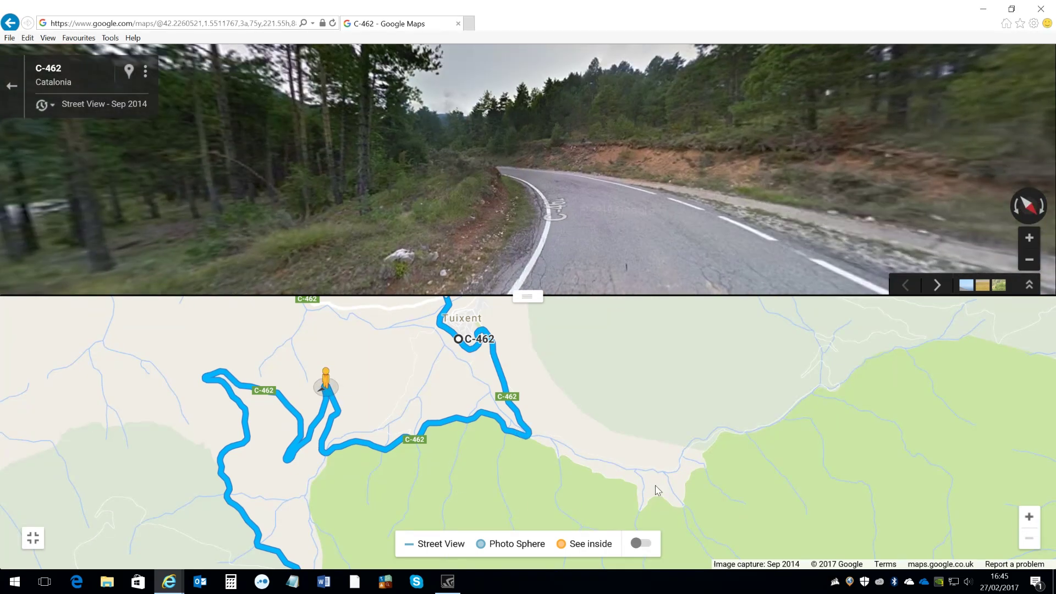
# View the C-462 in Street View at the switchbacks northwest of Cap del Verd and just south of La Coma i la Pedra
pyautogui.moveTo(656, 489); pyautogui.dragTo(696, 370)
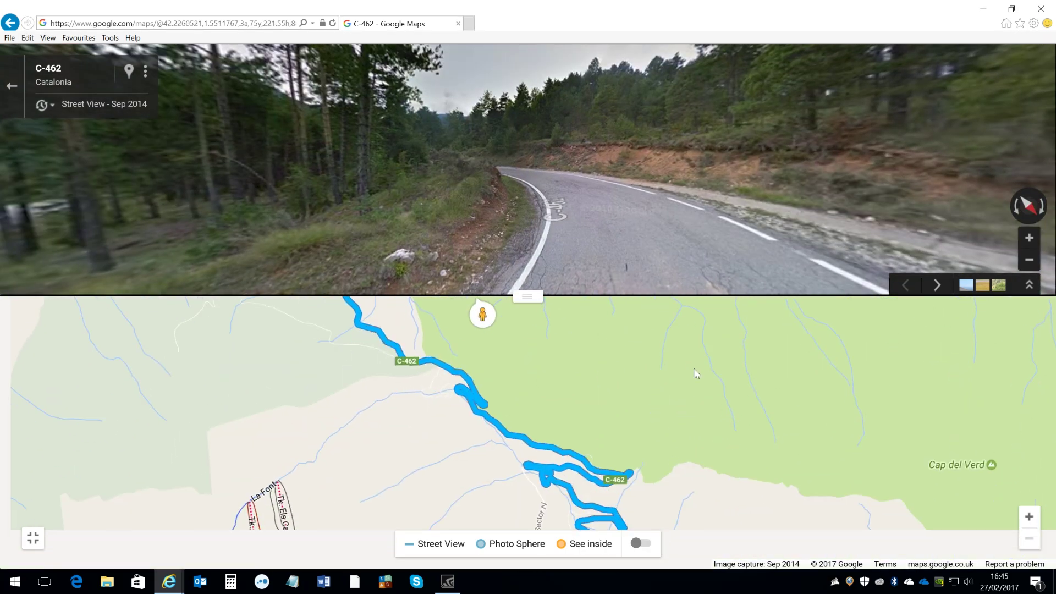
pyautogui.click(493, 424)
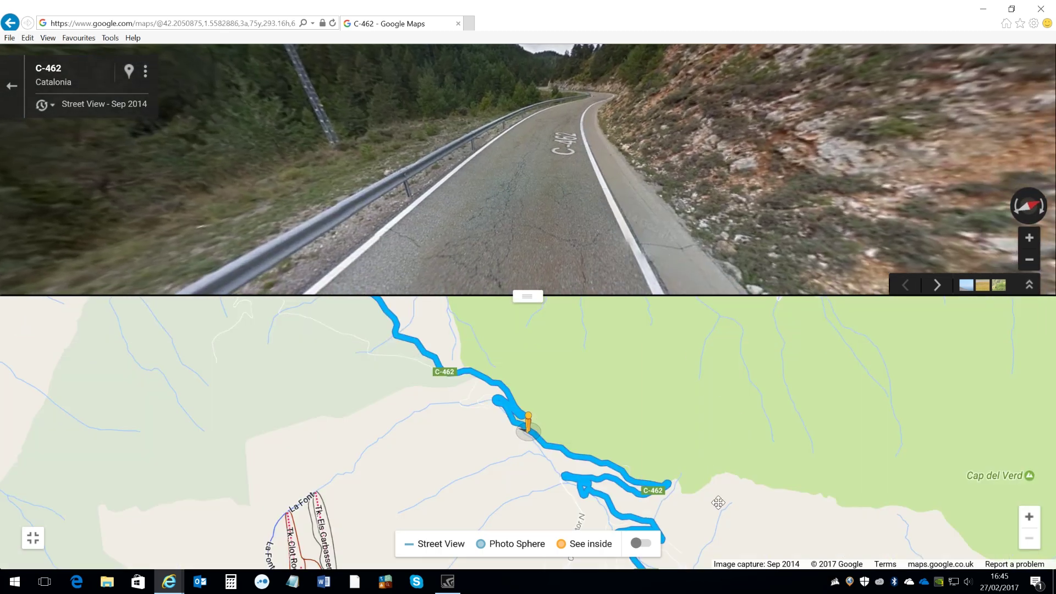
pyautogui.press('Down')
pyautogui.press('Down')
pyautogui.press('Down')
pyautogui.press('Down')
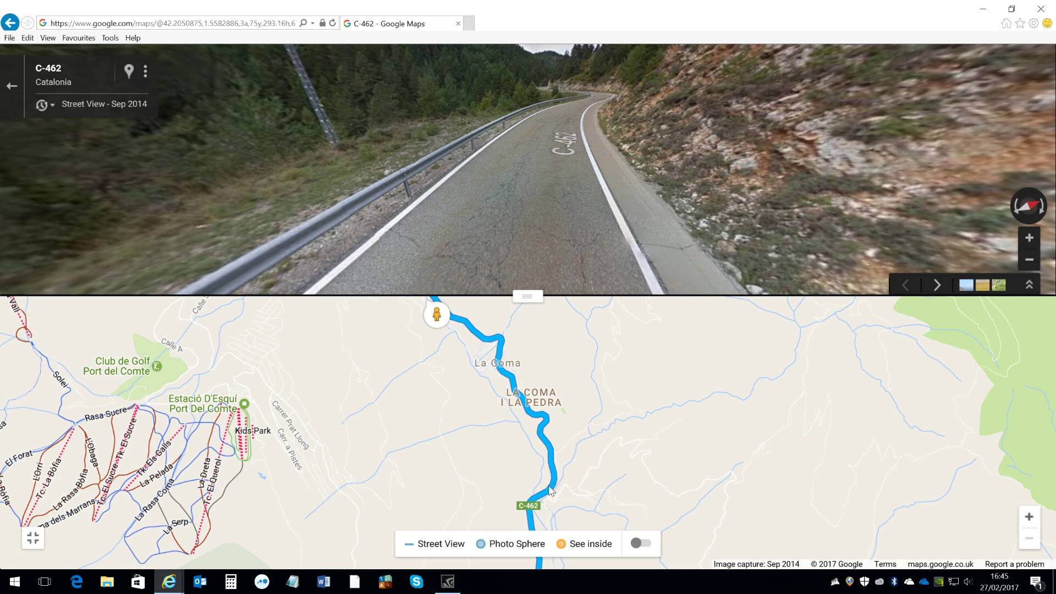
pyautogui.click(551, 491)
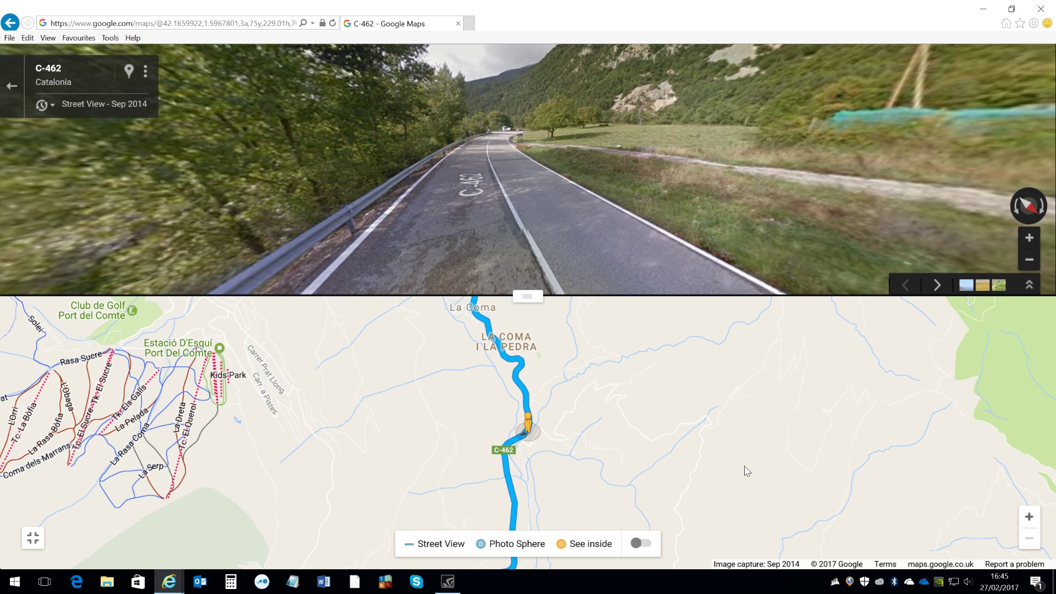
# Follow the route past Sant Llorenç de Morunys and view the LV-4241 beside the Pantà de la Llosa del Cavall reservoir in Street View
pyautogui.press('Down')
pyautogui.press('Down')
pyautogui.press('Down')
pyautogui.press('Down')
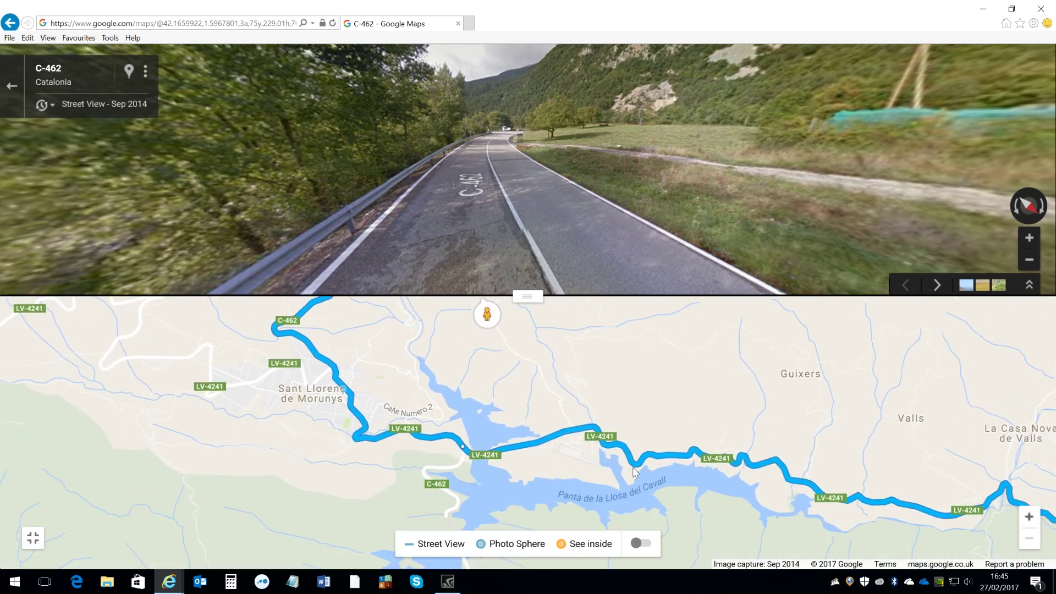
pyautogui.click(636, 469)
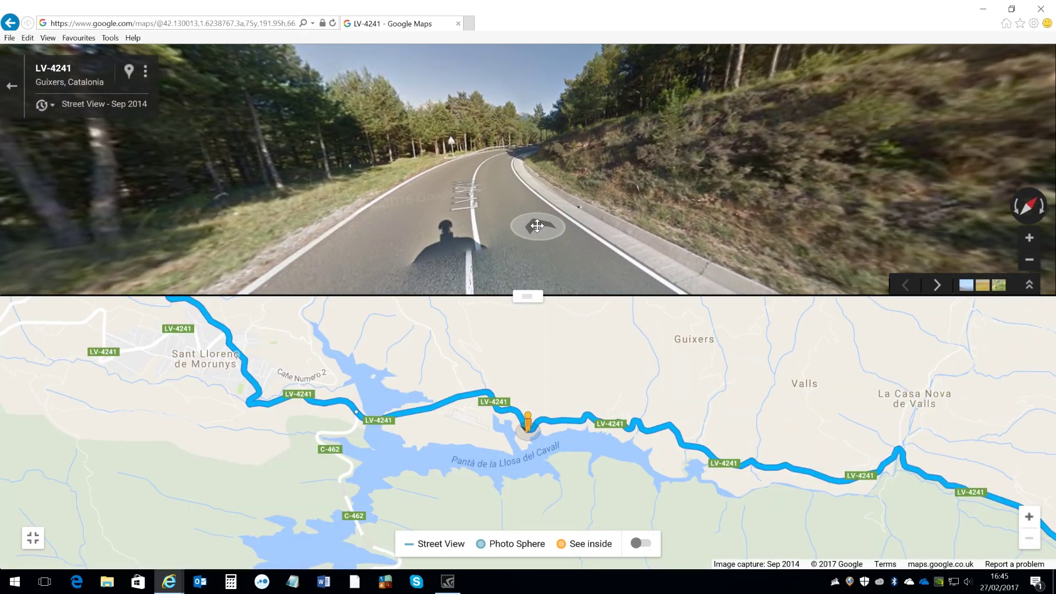
# View the side road at La Casa Nova de Valls and the adjacent LV-4241 in Street View, and follow the route east on the map
pyautogui.click(900, 449)
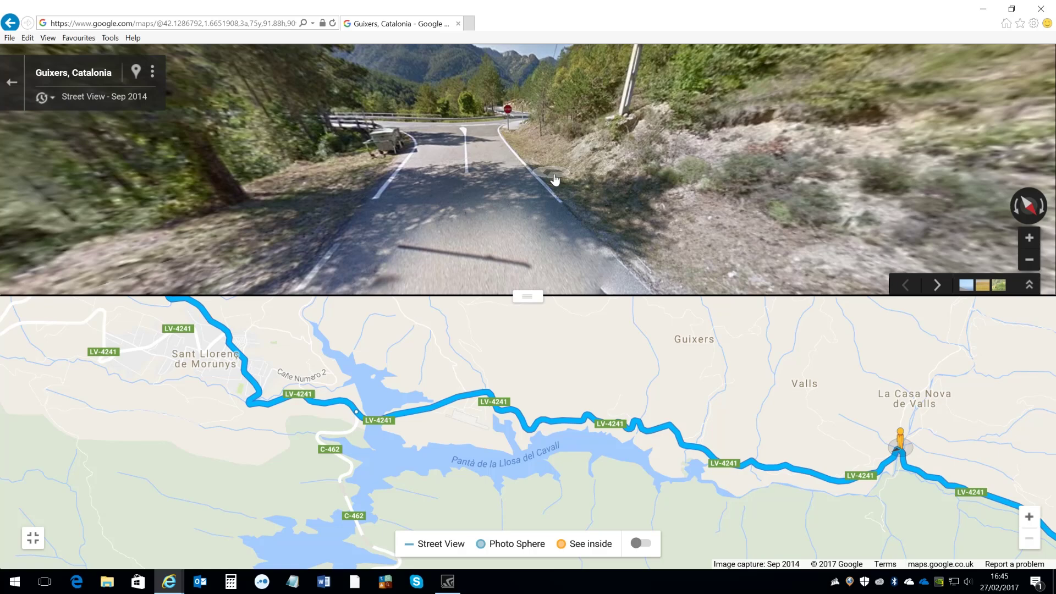
pyautogui.click(904, 462)
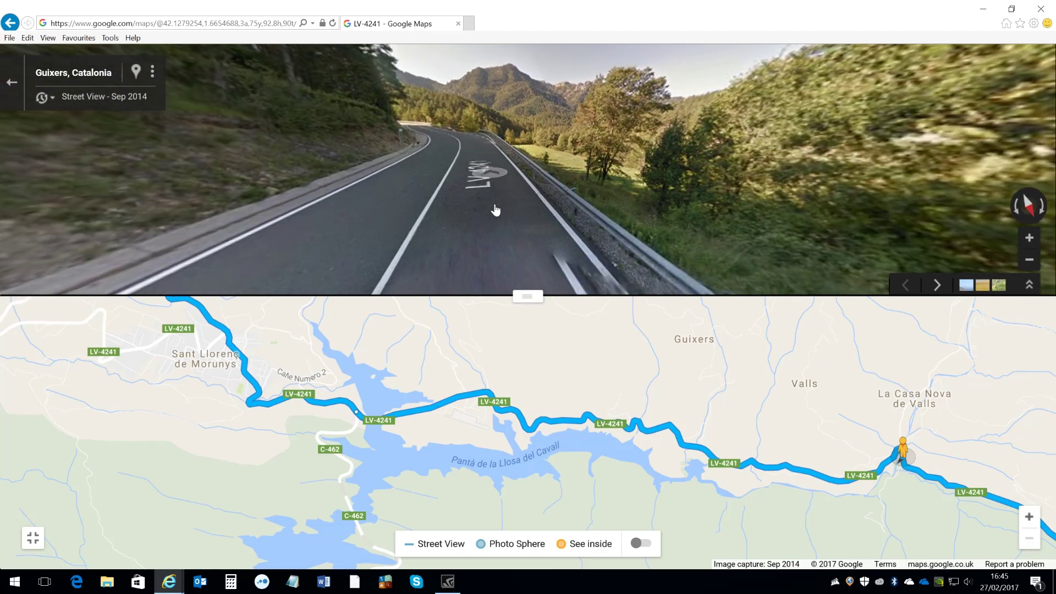
pyautogui.moveTo(935, 484); pyautogui.dragTo(410, 398)
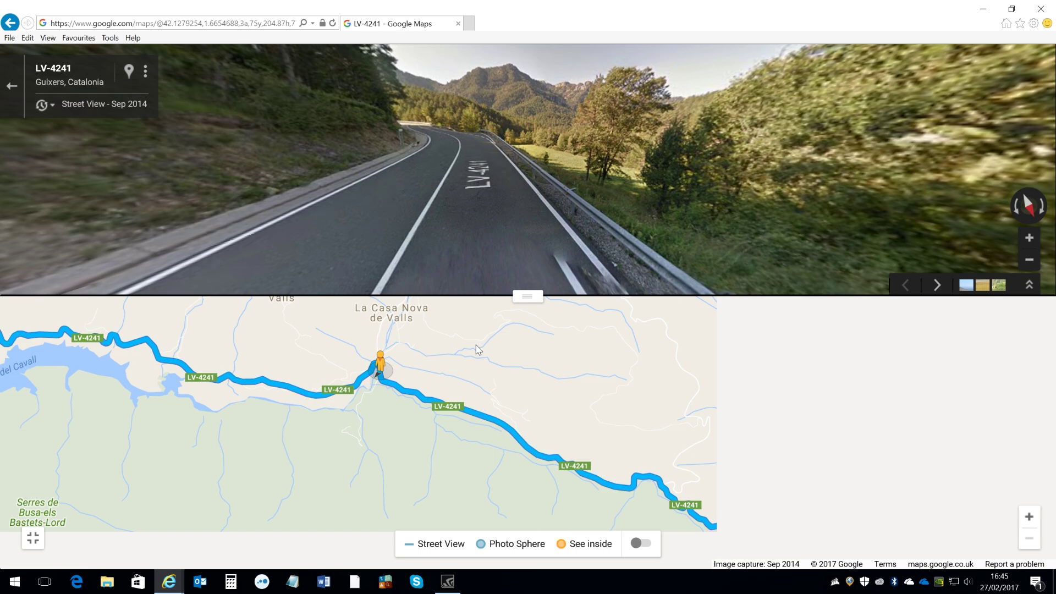
# Follow the route east and view the BV-4241 in Street View west of Serra de Queralt, south of it, and on Berga's northern edge
pyautogui.moveTo(961, 540); pyautogui.dragTo(683, 426)
pyautogui.click(636, 415)
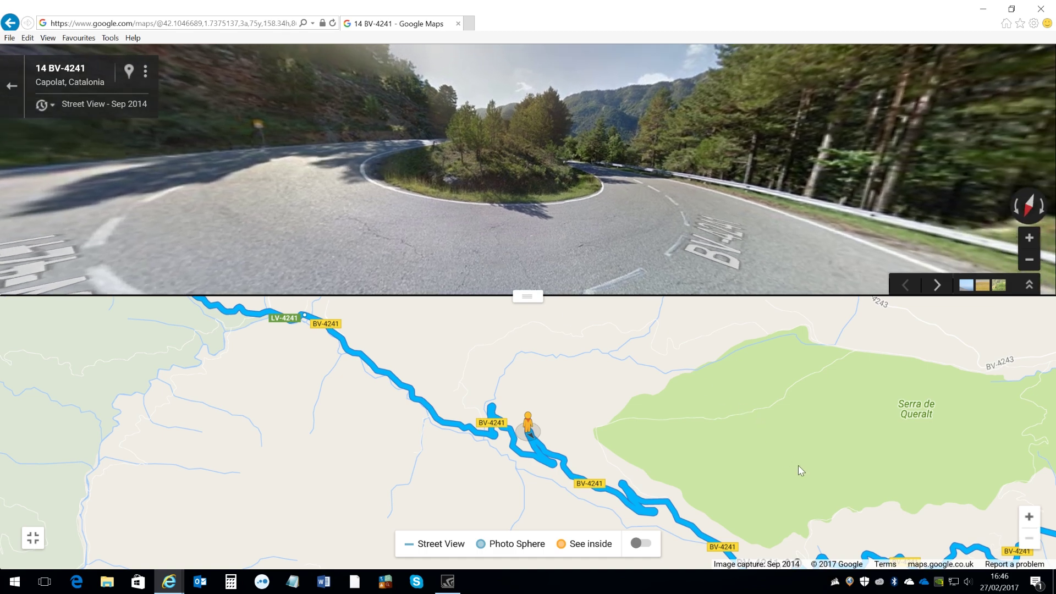
pyautogui.moveTo(829, 484); pyautogui.dragTo(734, 433)
pyautogui.moveTo(799, 439); pyautogui.dragTo(627, 454)
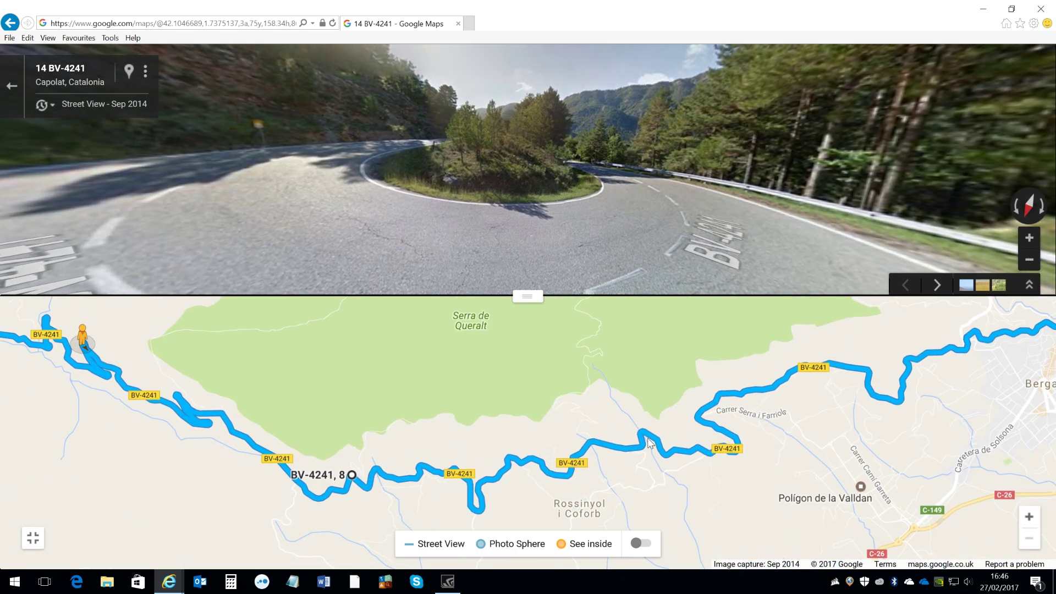
pyautogui.click(643, 430)
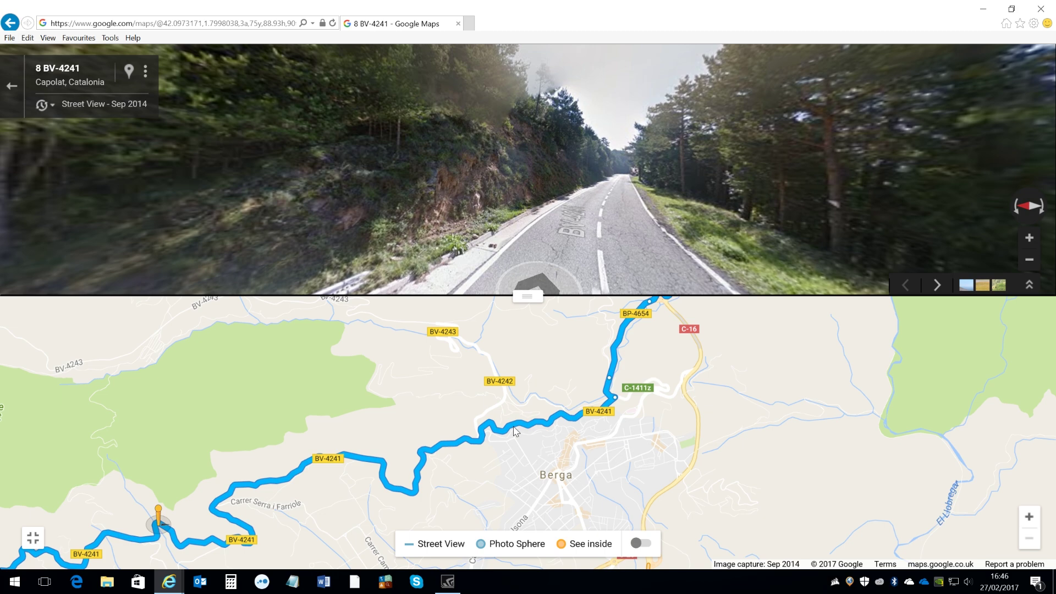
pyautogui.click(492, 427)
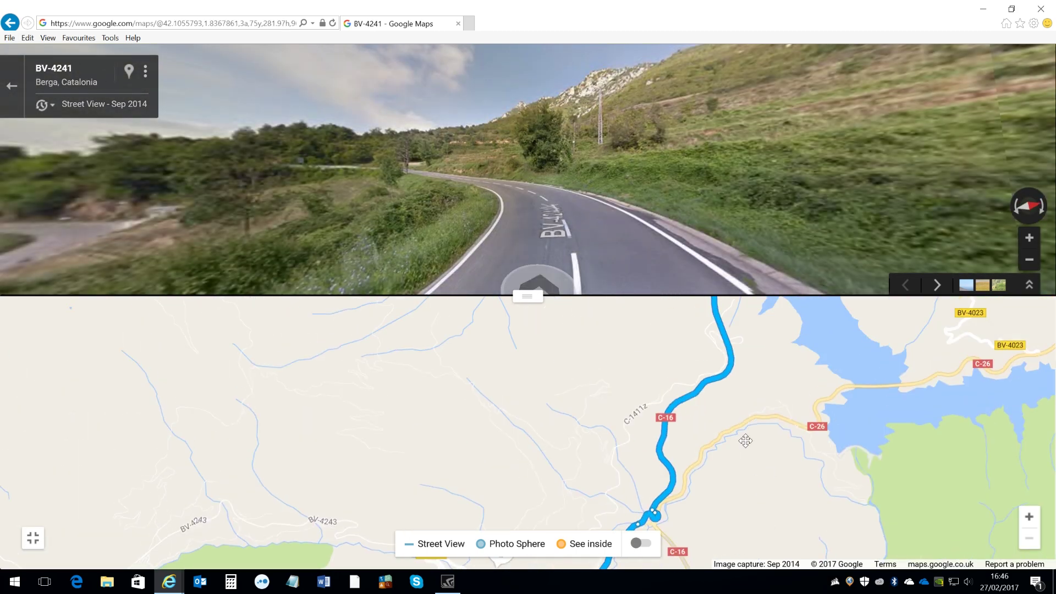
# View the C-16 in Street View west of the Pantà de la Baells and just north of Sant Jordi de Cercs
pyautogui.click(721, 369)
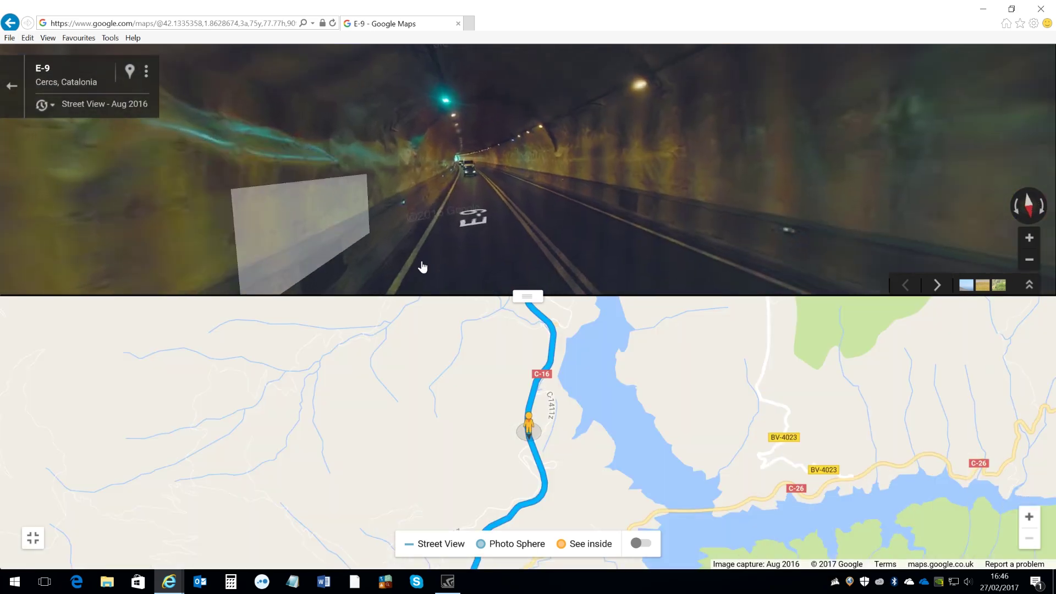
pyautogui.moveTo(624, 396); pyautogui.dragTo(658, 499)
pyautogui.moveTo(651, 395); pyautogui.dragTo(701, 495)
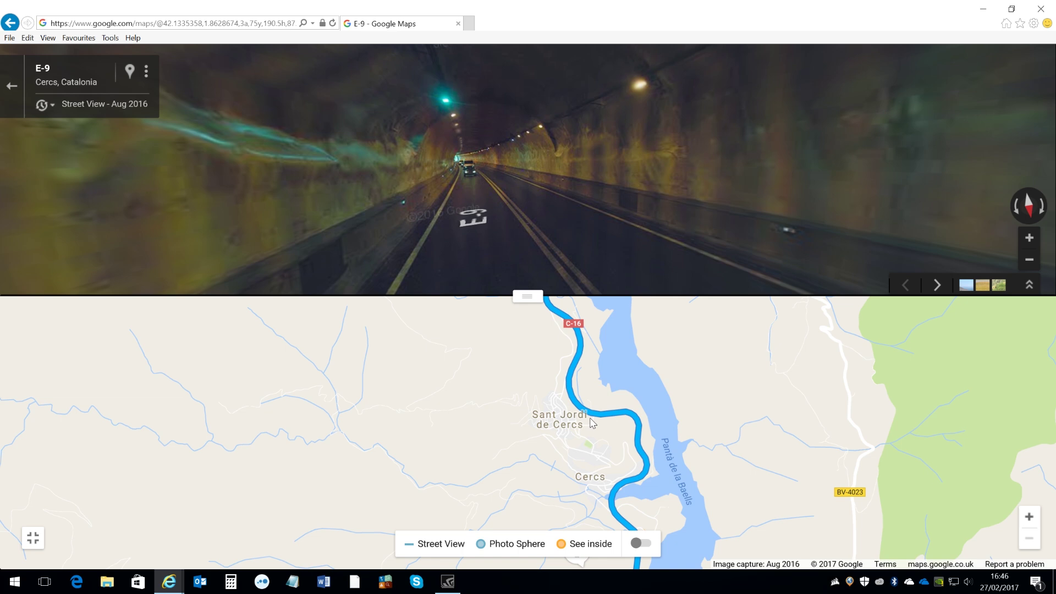
pyautogui.click(571, 377)
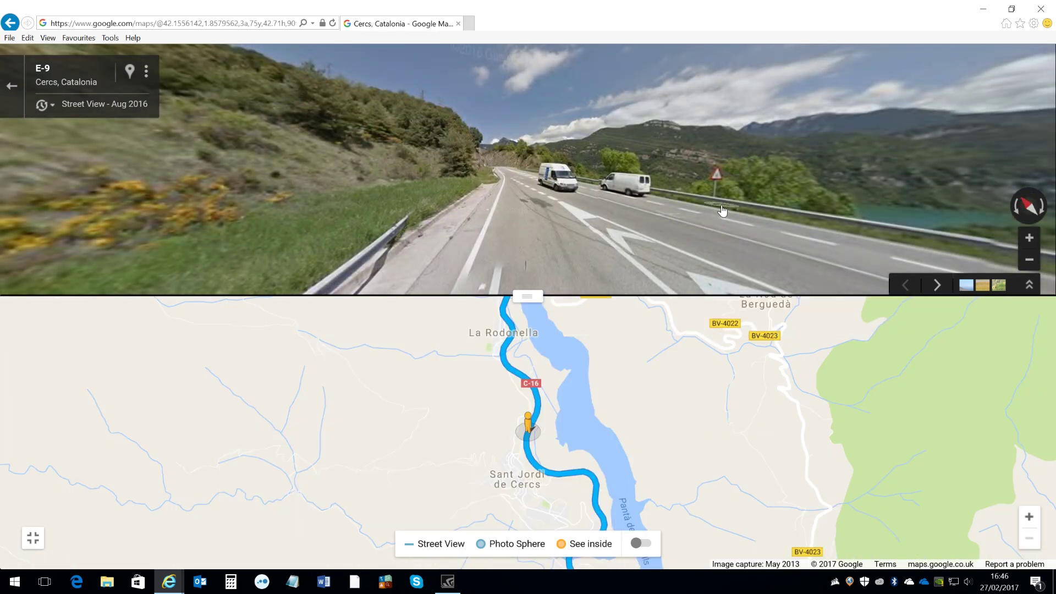
pyautogui.click(653, 278)
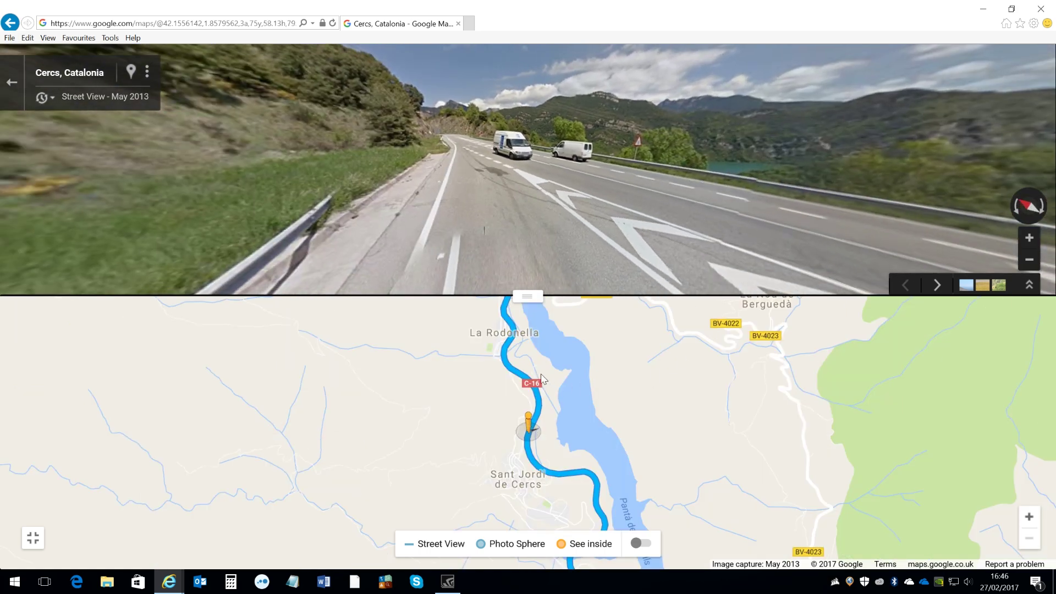
# View the road at La Rodonella in Street View, and the C-16 northeast of La Consolació
pyautogui.click(511, 344)
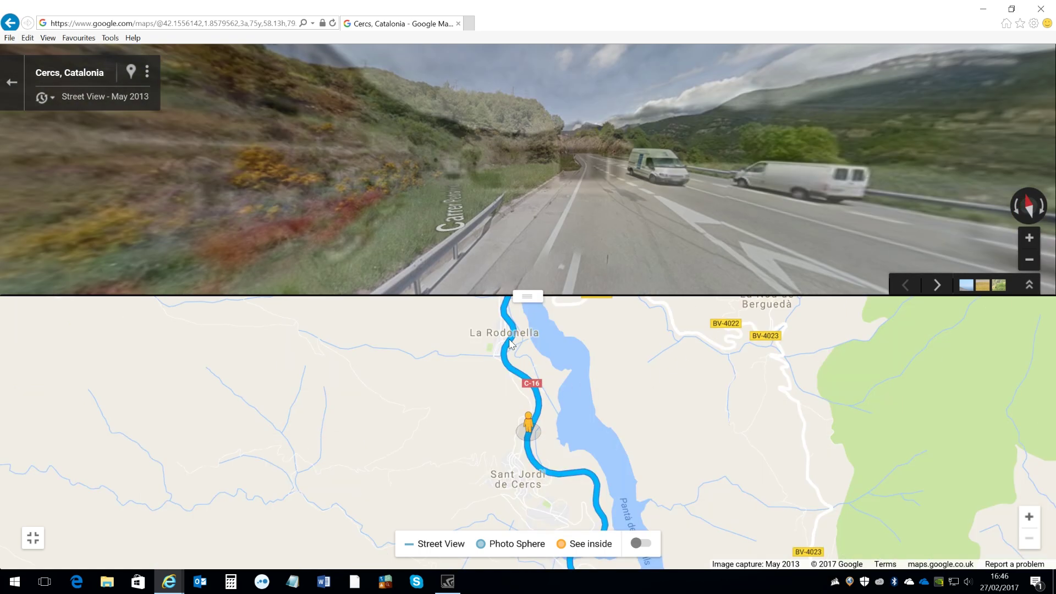
pyautogui.click(665, 220)
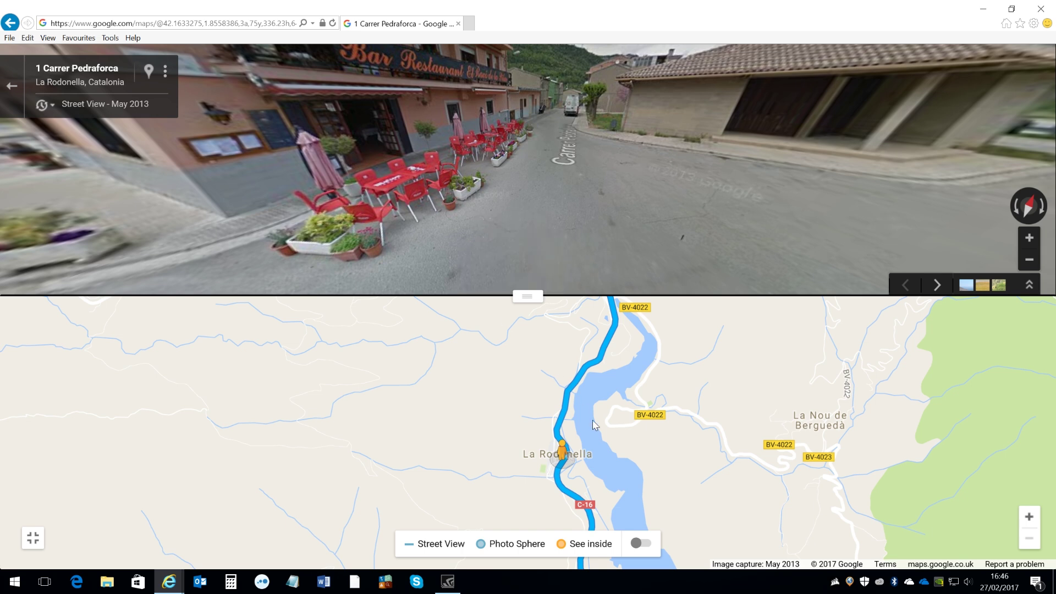
pyautogui.moveTo(741, 386); pyautogui.dragTo(738, 492)
pyautogui.moveTo(690, 385); pyautogui.dragTo(686, 491)
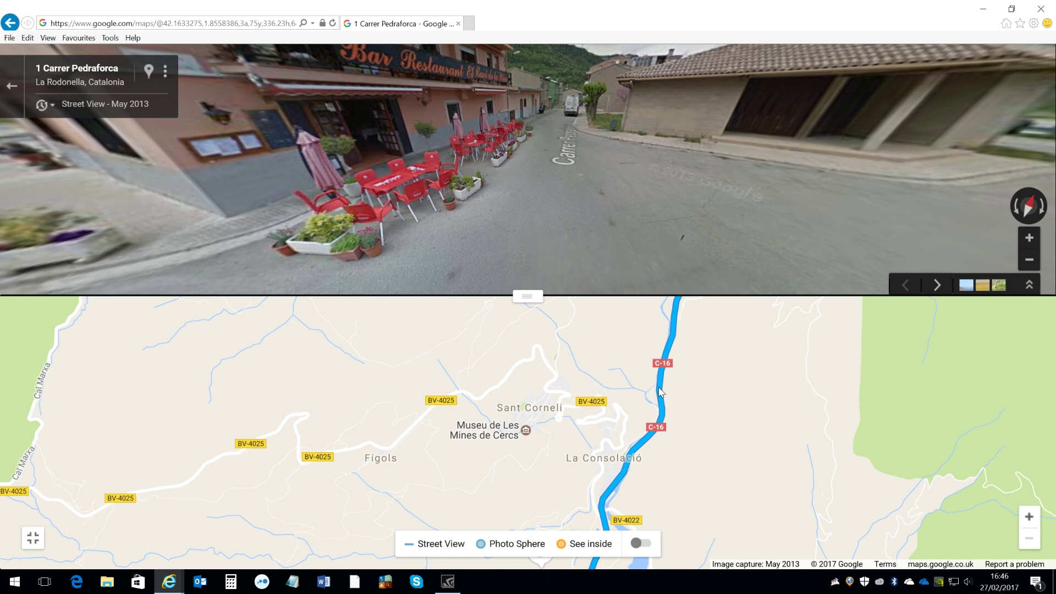
pyautogui.click(660, 392)
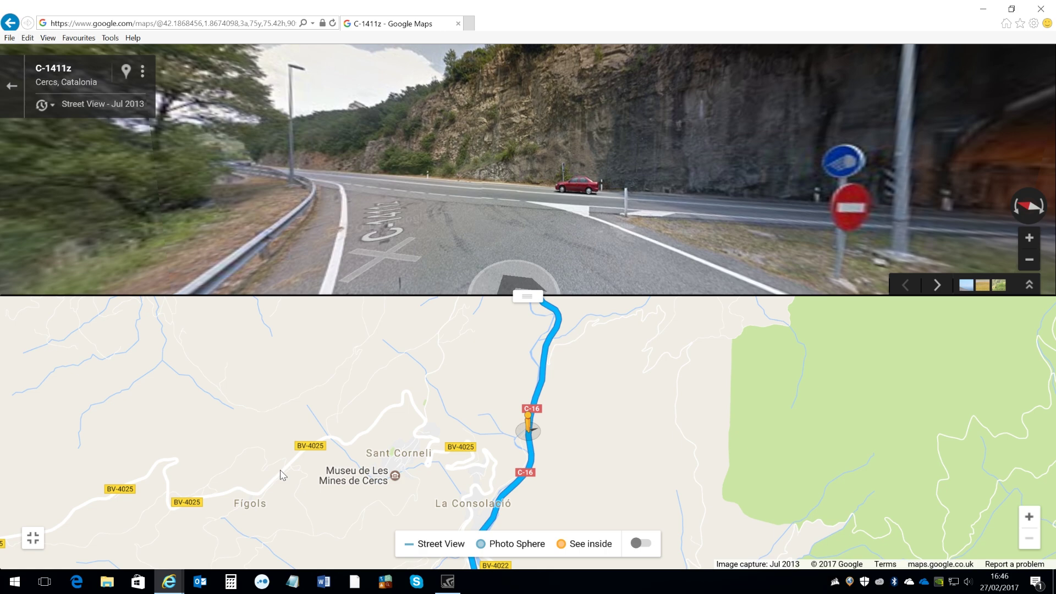
# View the BV-4025 side road near Fígols in Street View, and the C-16 just south of the B-400 junction
pyautogui.moveTo(252, 472); pyautogui.dragTo(299, 422)
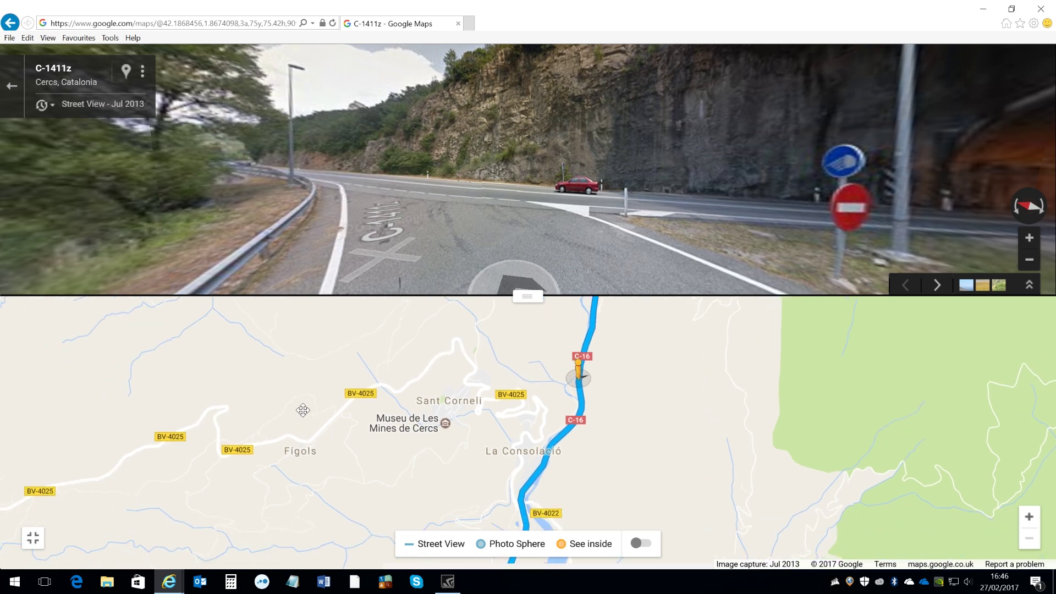
pyautogui.click(309, 445)
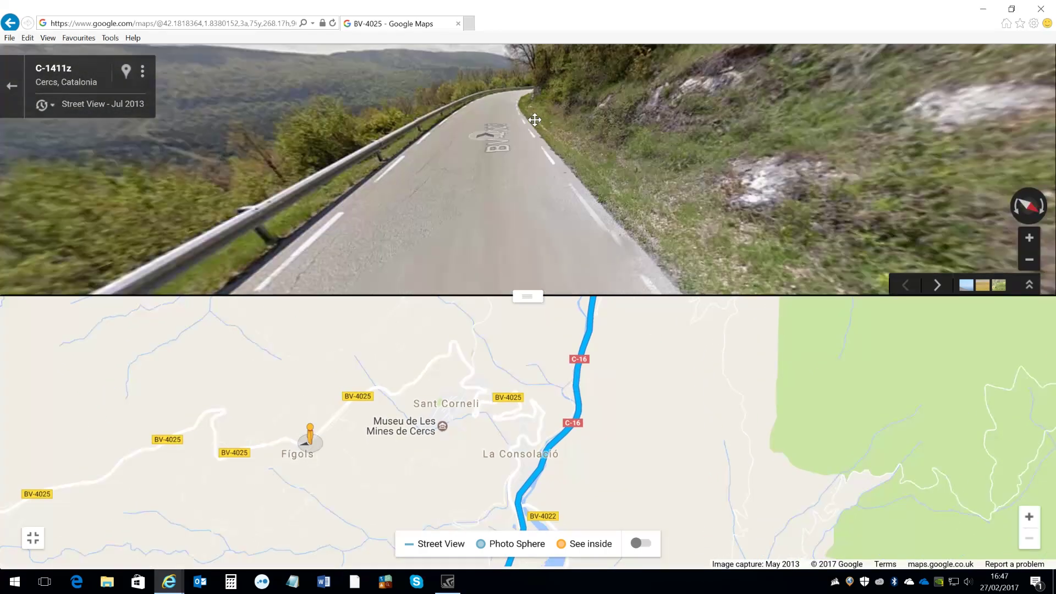
pyautogui.moveTo(534, 120); pyautogui.dragTo(422, 234)
pyautogui.moveTo(702, 378); pyautogui.dragTo(679, 514)
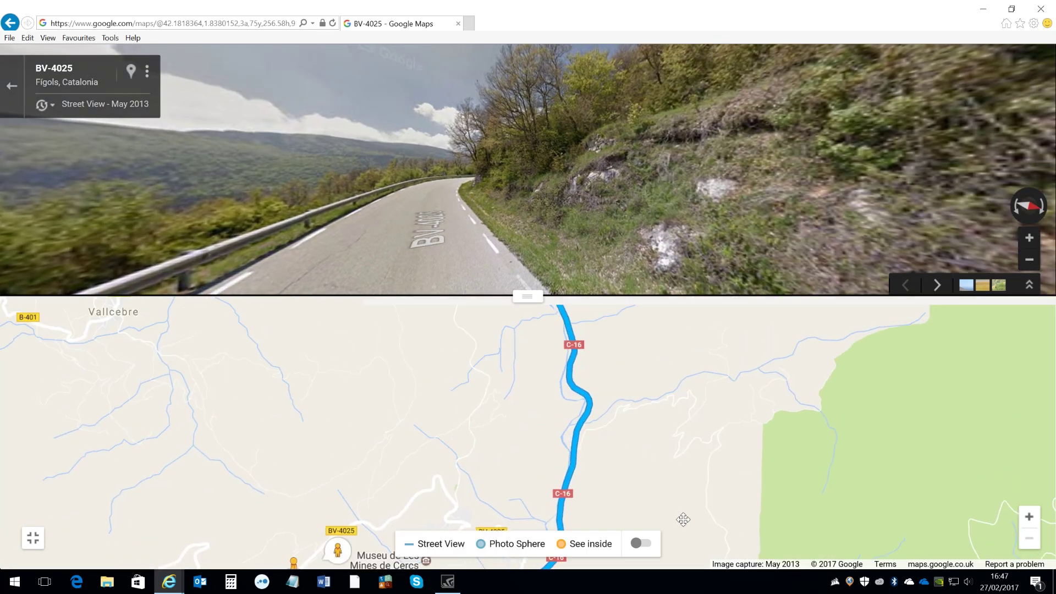
pyautogui.moveTo(660, 417); pyautogui.dragTo(683, 503)
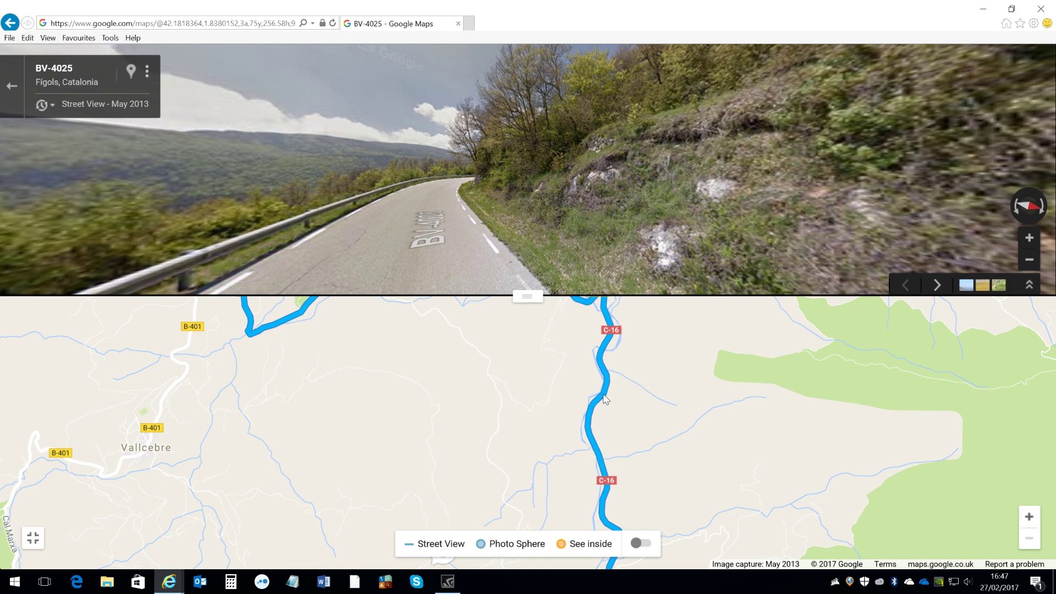
pyautogui.click(642, 397)
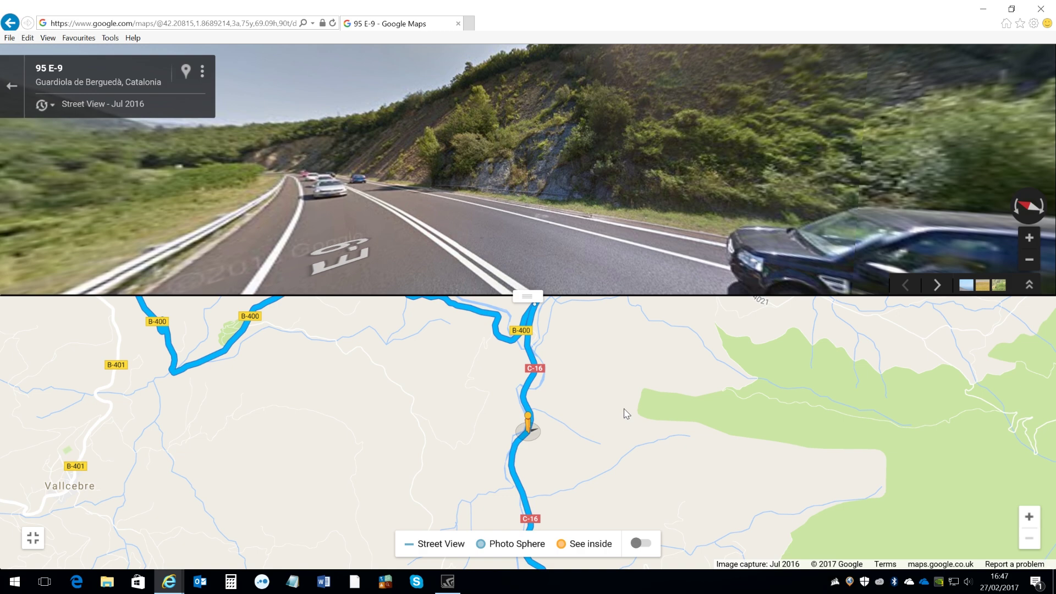
# Follow the C-16 north past Guardiola de Berguedà and Terradelles, and view it in Street View alongside the BV-4024
pyautogui.moveTo(616, 415); pyautogui.dragTo(624, 447)
pyautogui.moveTo(624, 385); pyautogui.dragTo(677, 447)
pyautogui.moveTo(747, 357); pyautogui.dragTo(770, 483)
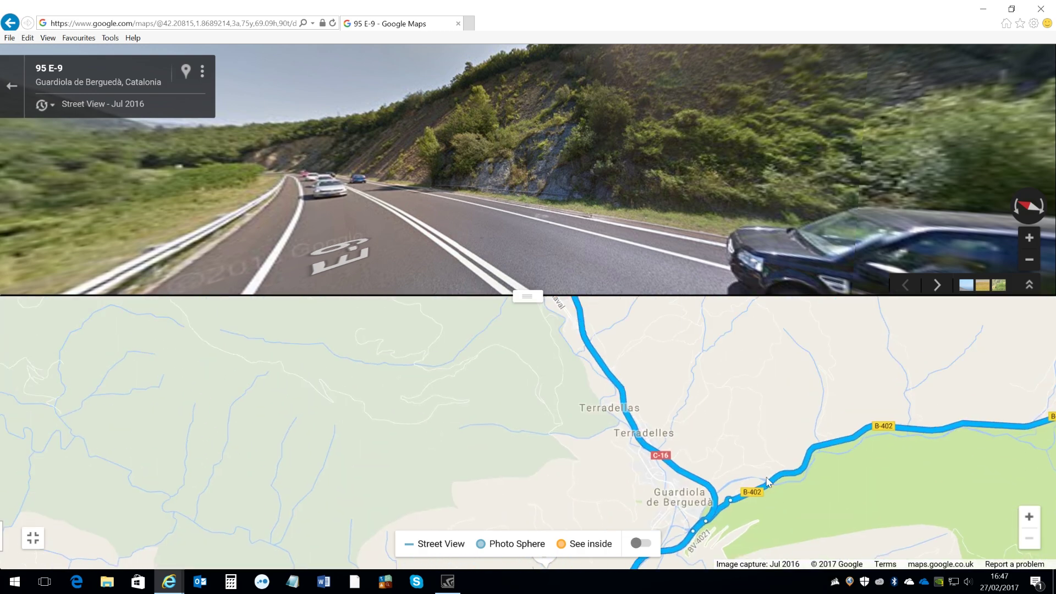
pyautogui.moveTo(647, 377); pyautogui.dragTo(710, 501)
pyautogui.moveTo(613, 342); pyautogui.dragTo(671, 440)
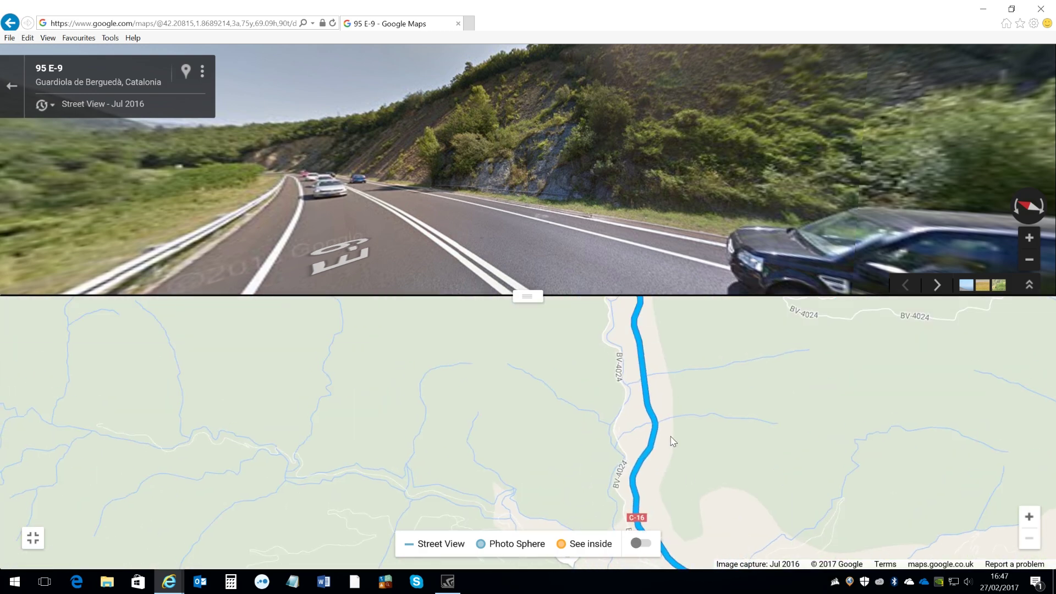
pyautogui.click(646, 393)
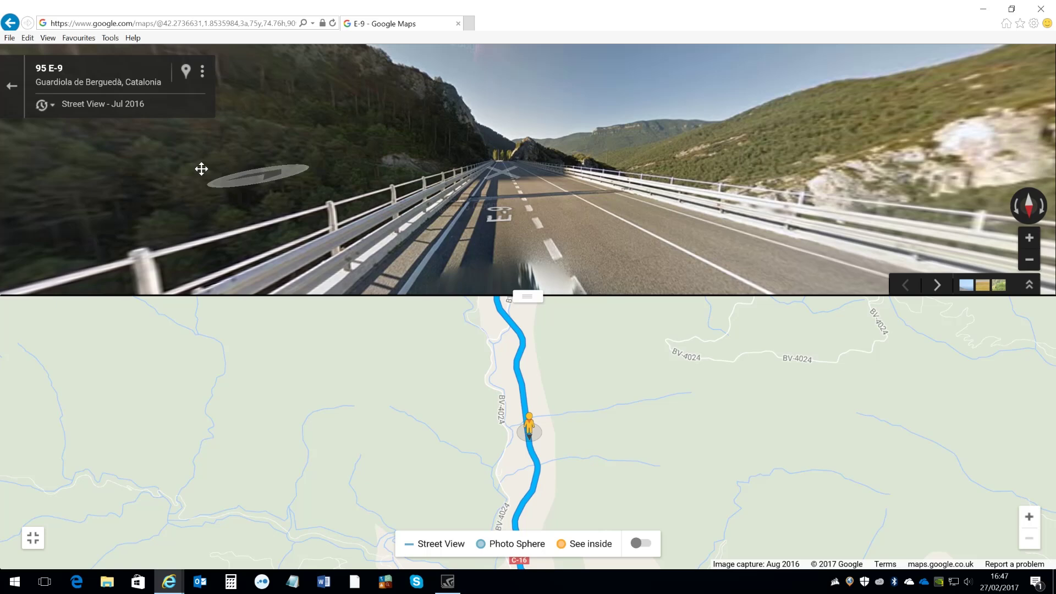
# View the straight C-16 stretch west of Tosa d'Alp in Street View, and the bend northwest of Riu de Cerdanya
pyautogui.moveTo(599, 385); pyautogui.dragTo(701, 486)
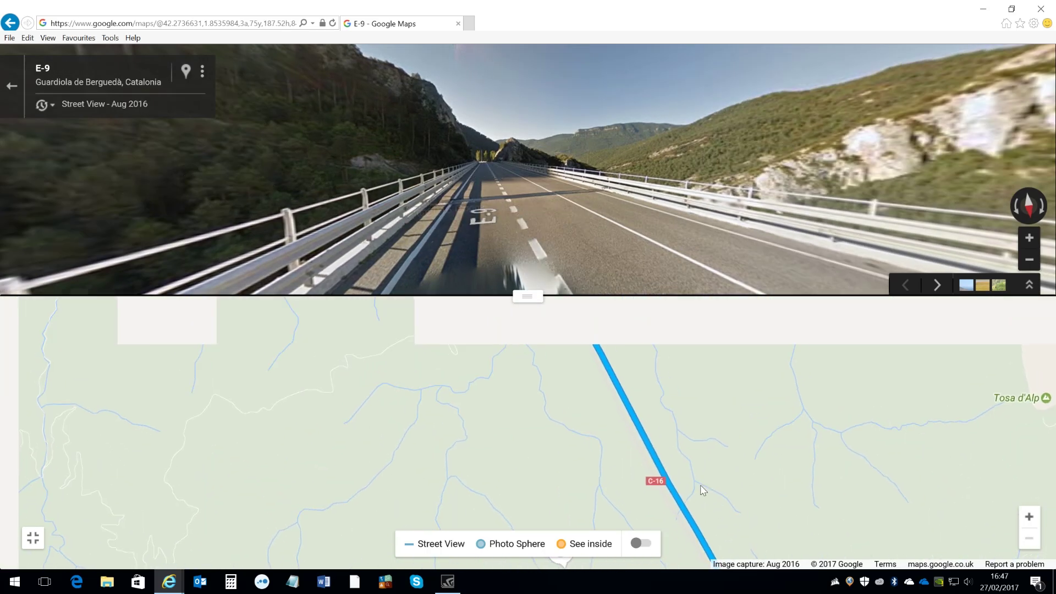
pyautogui.click(617, 386)
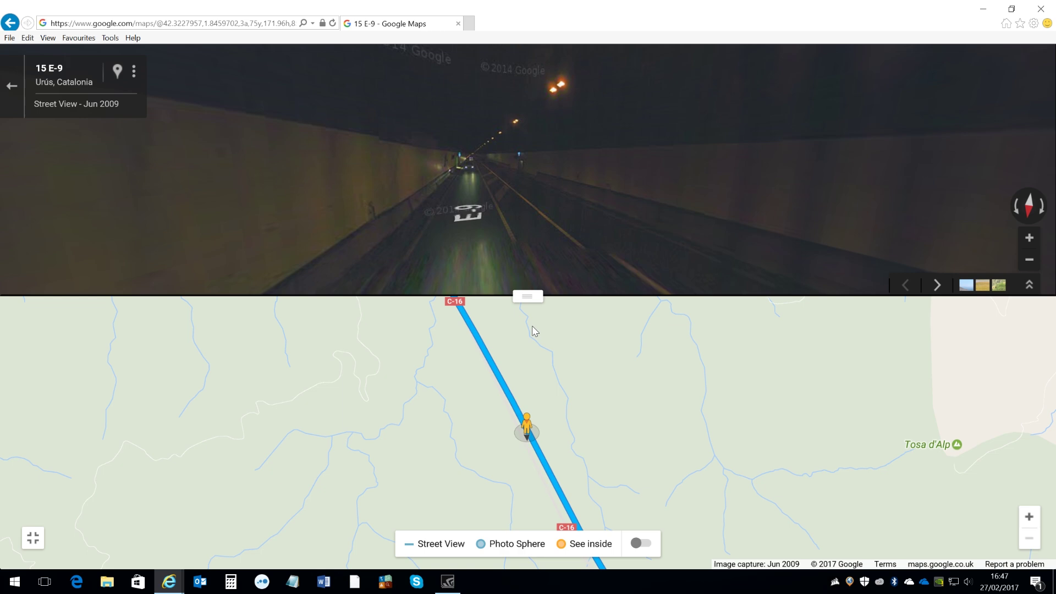
pyautogui.scroll(-5, 558, 370)
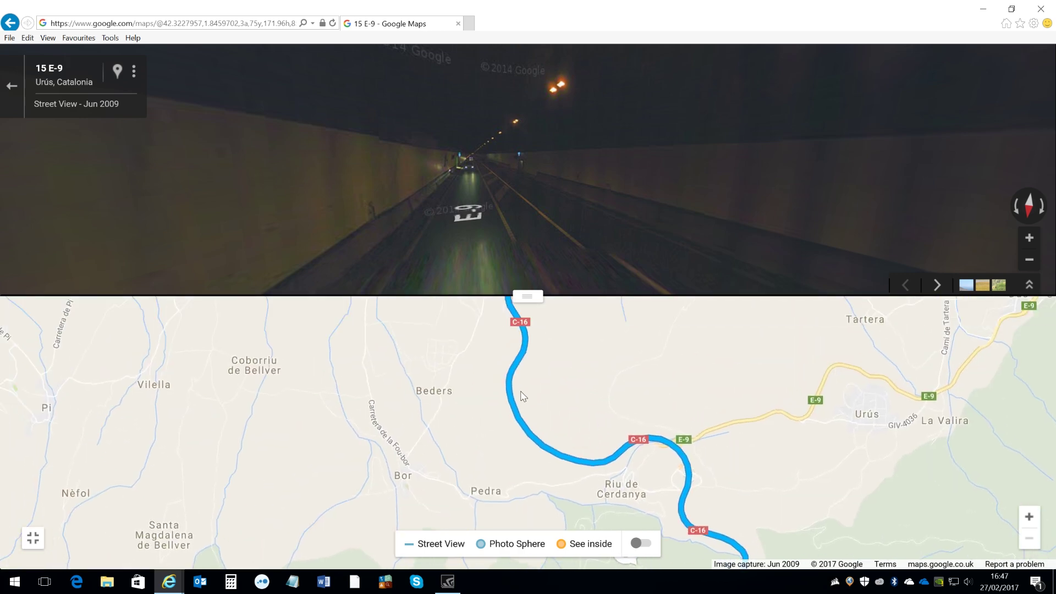
pyautogui.click(547, 434)
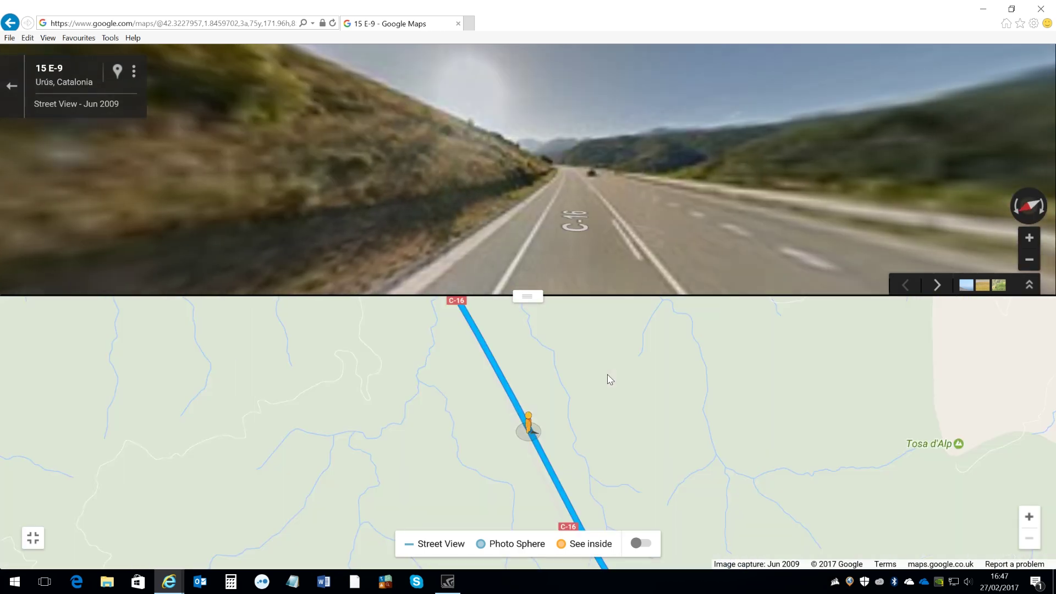
# Follow the route back to Prullans, view the N-260 near the route's end in Street View, and return to the map
pyautogui.moveTo(623, 386); pyautogui.dragTo(706, 495)
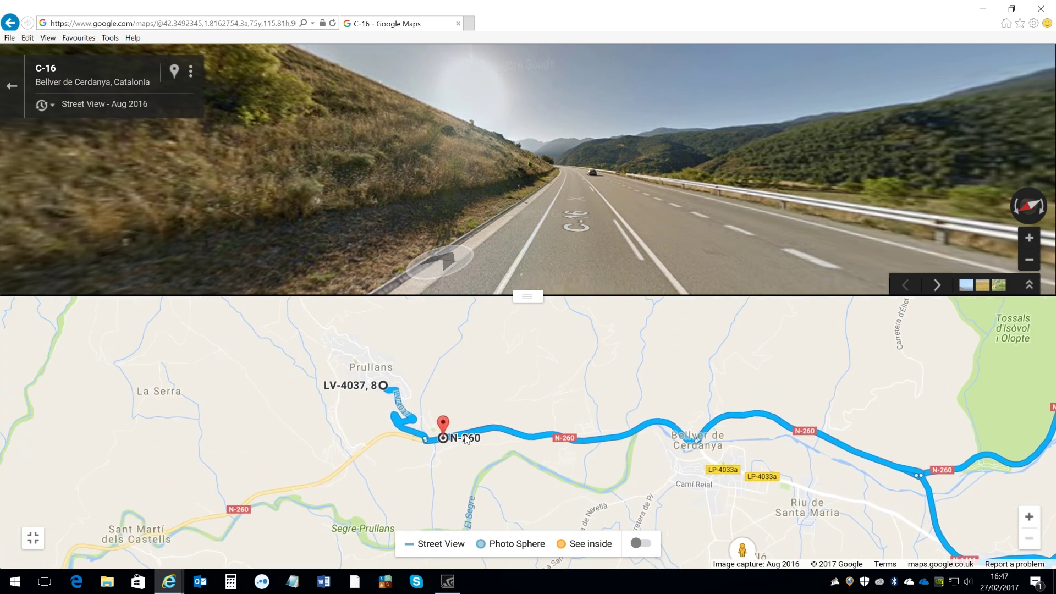
pyautogui.click(692, 440)
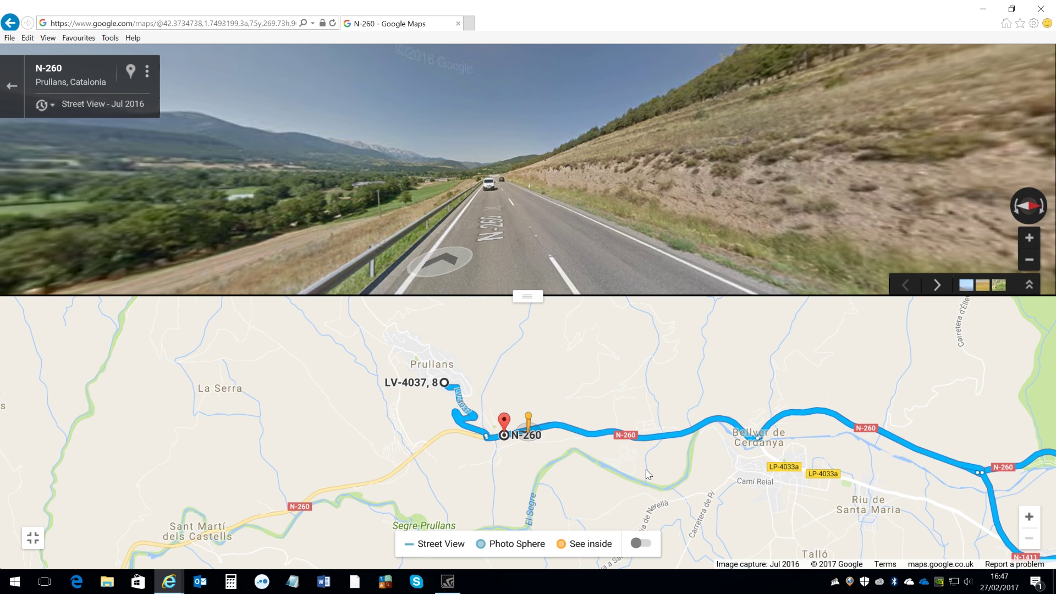
pyautogui.click(12, 90)
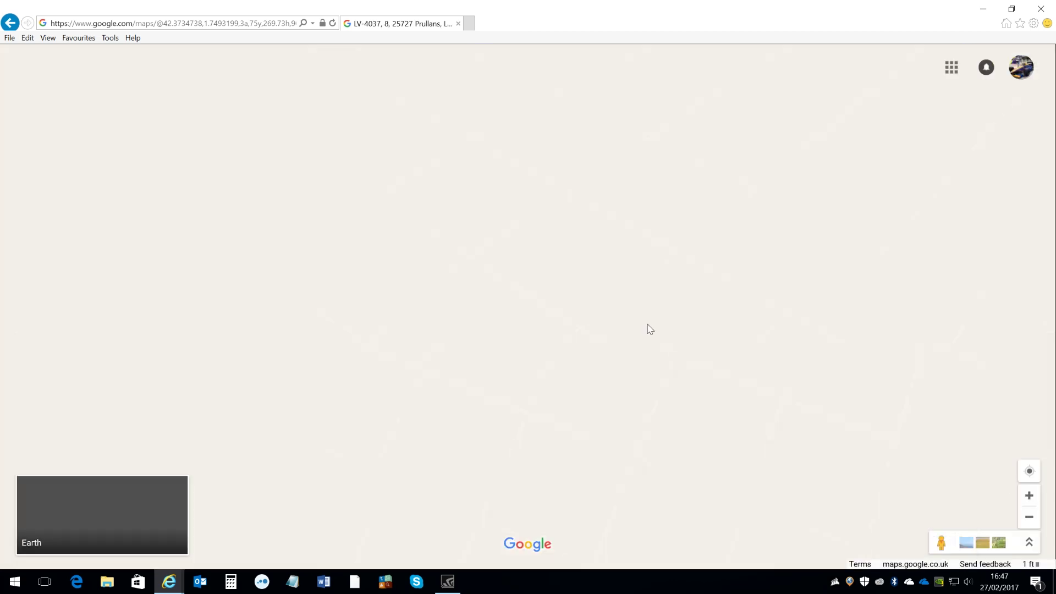
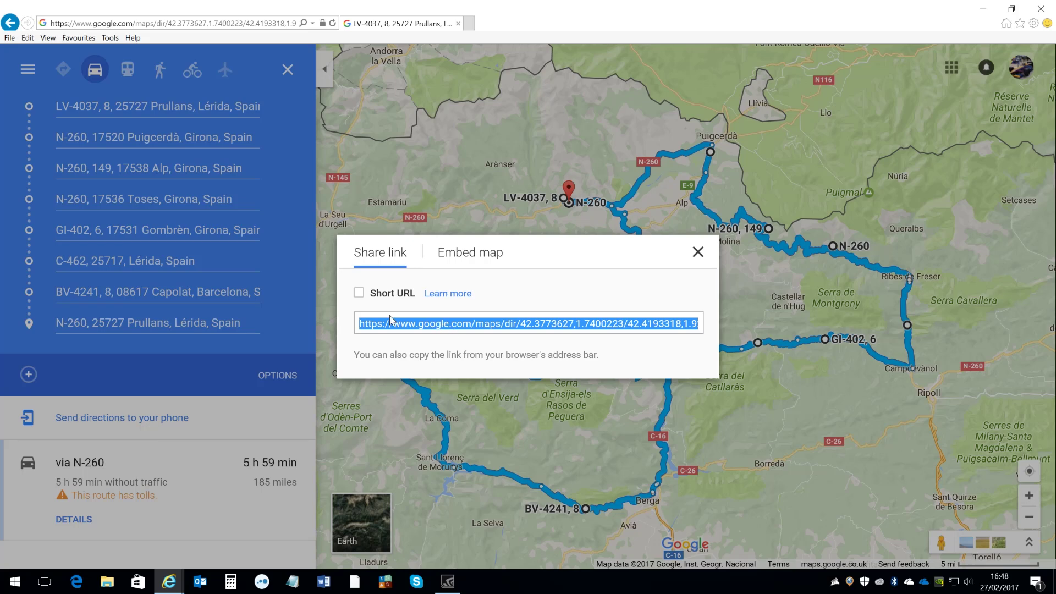
# Generate a short URL for sharing the route, and copy the medium-size embed map code
pyautogui.click(358, 292)
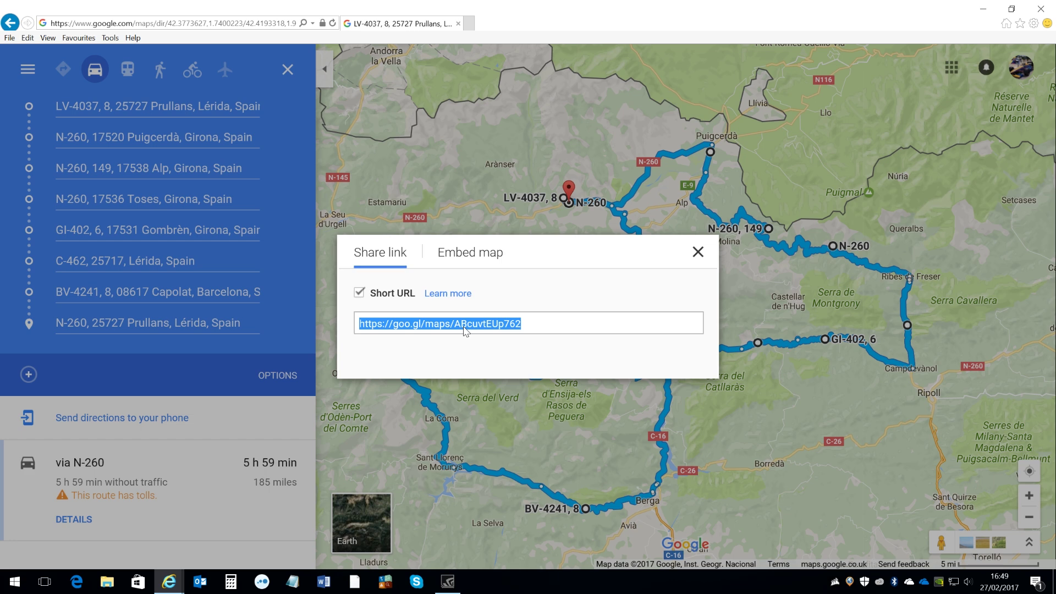
pyautogui.click(469, 257)
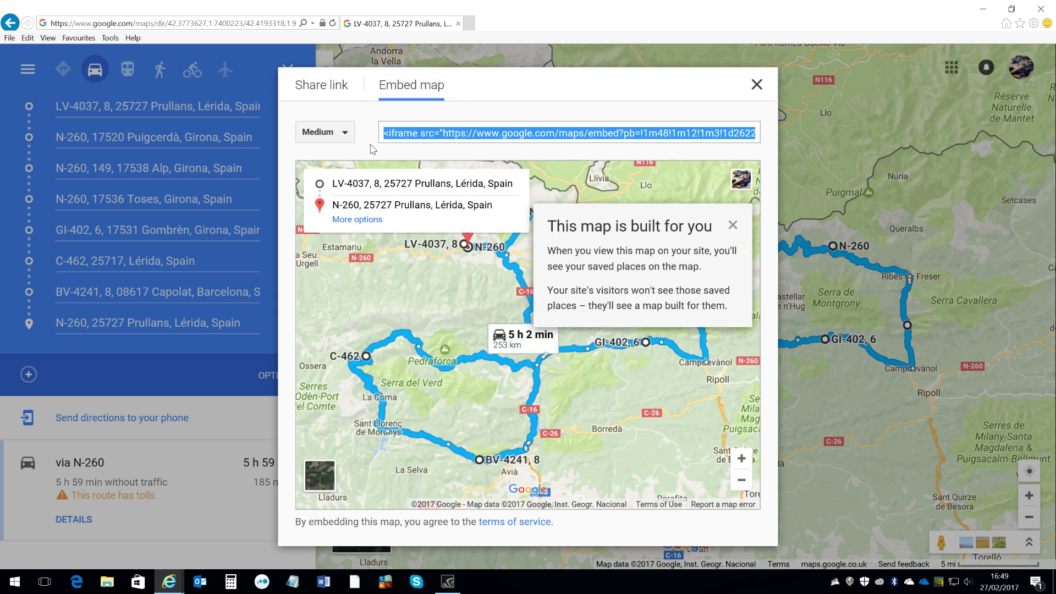
pyautogui.click(347, 133)
pyautogui.click(359, 176)
pyautogui.rightClick(493, 140)
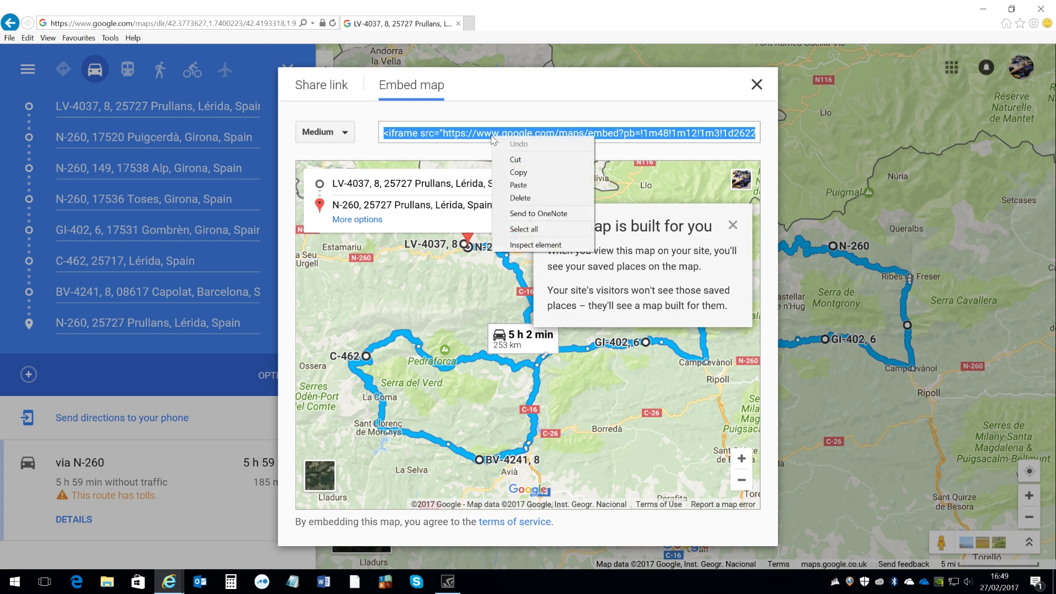
pyautogui.click(518, 173)
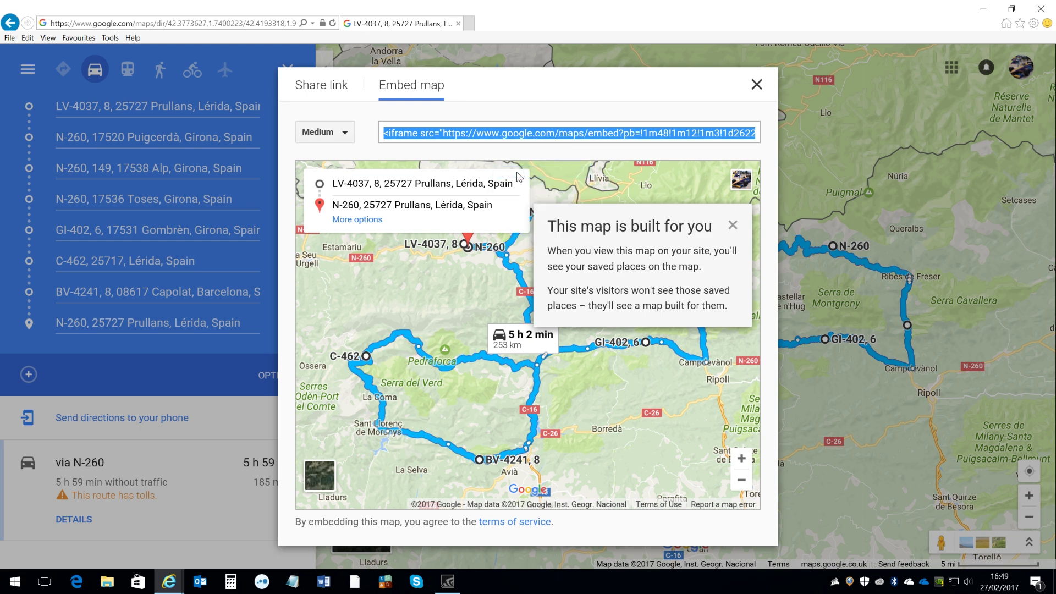
# Open the bikersoracle.com VFR forum in a new browser tab and show its main forum list
pyautogui.click(470, 25)
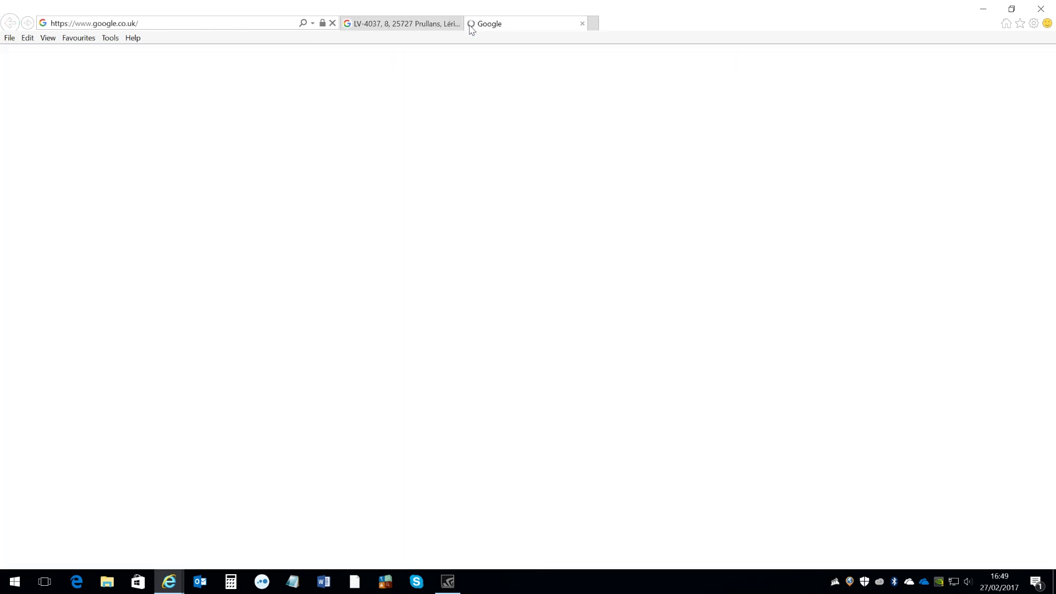
pyautogui.click(312, 23)
pyautogui.click(142, 108)
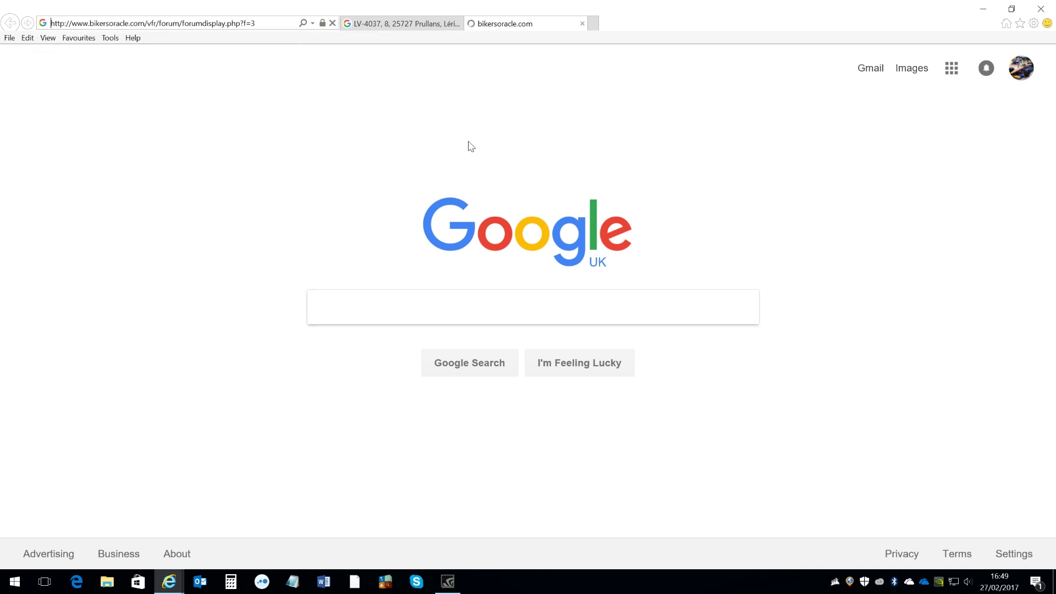
pyautogui.scroll(-2, 295, 438)
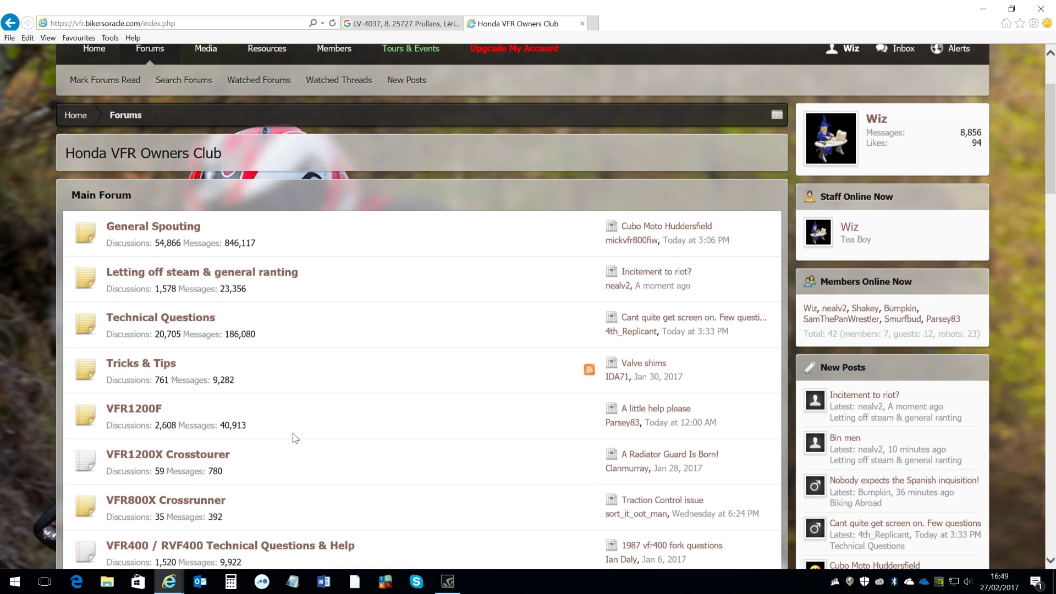
# Find the Biking Abroad forum in the main forum list, open it and start a new thread
pyautogui.scroll(-10, 295, 437)
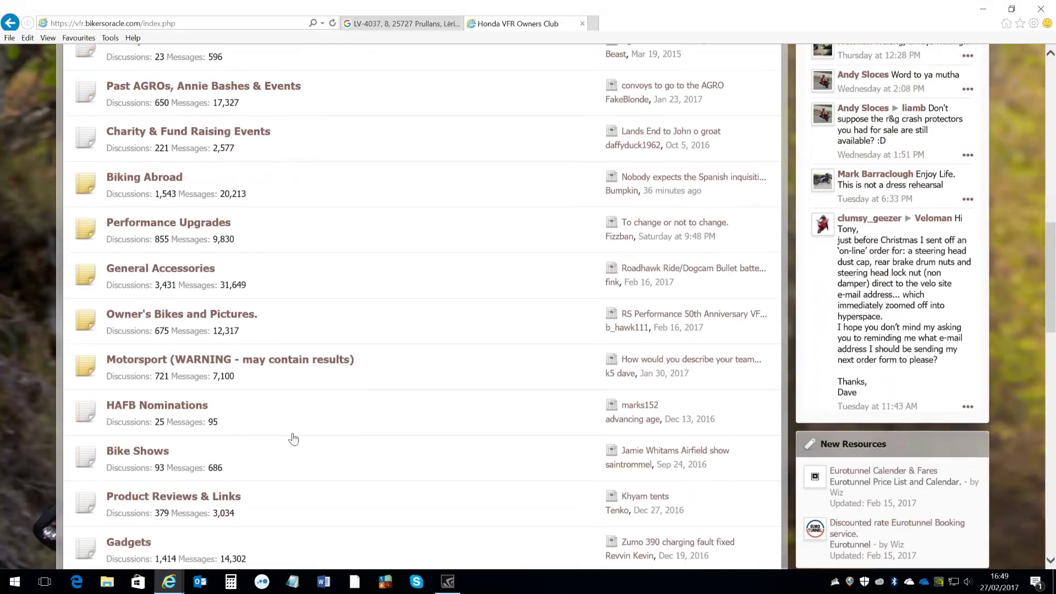
pyautogui.scroll(-4, 352, 374)
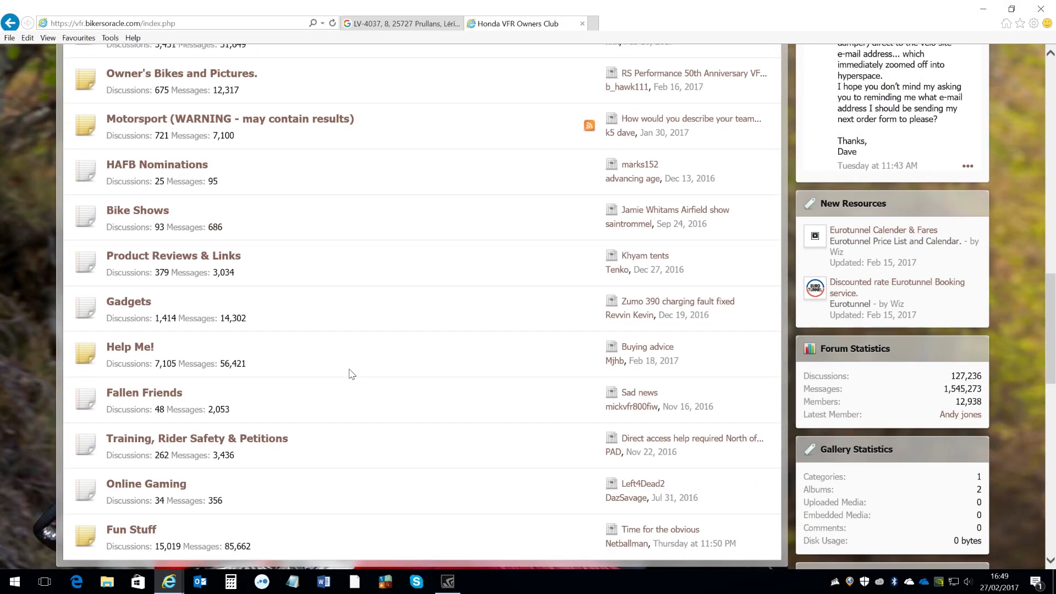
pyautogui.scroll(-2, 352, 374)
pyautogui.scroll(2, 352, 374)
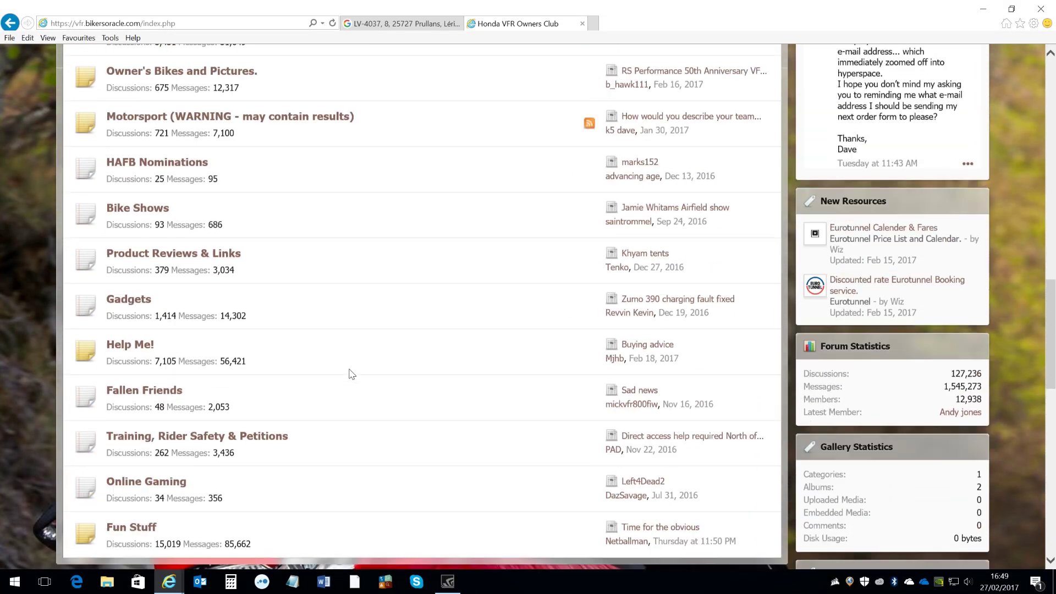
pyautogui.scroll(2, 352, 374)
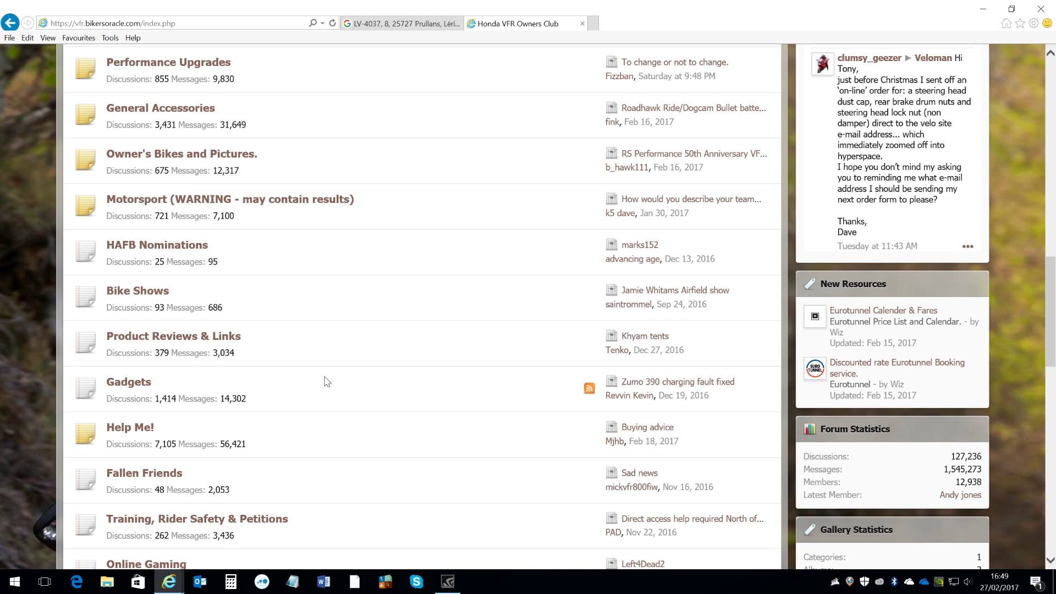
pyautogui.scroll(5, 327, 381)
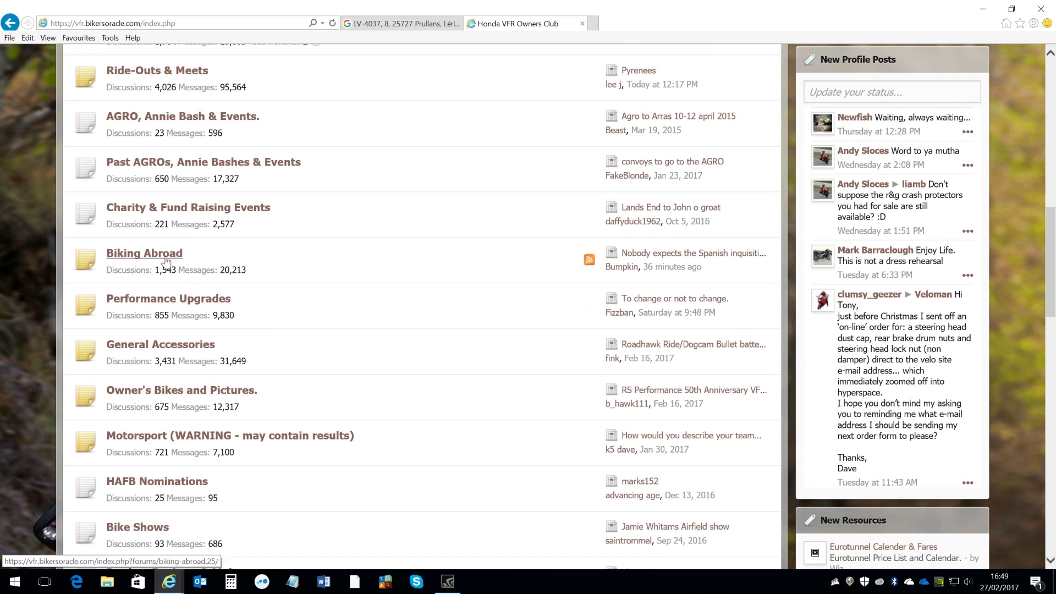
pyautogui.click(165, 254)
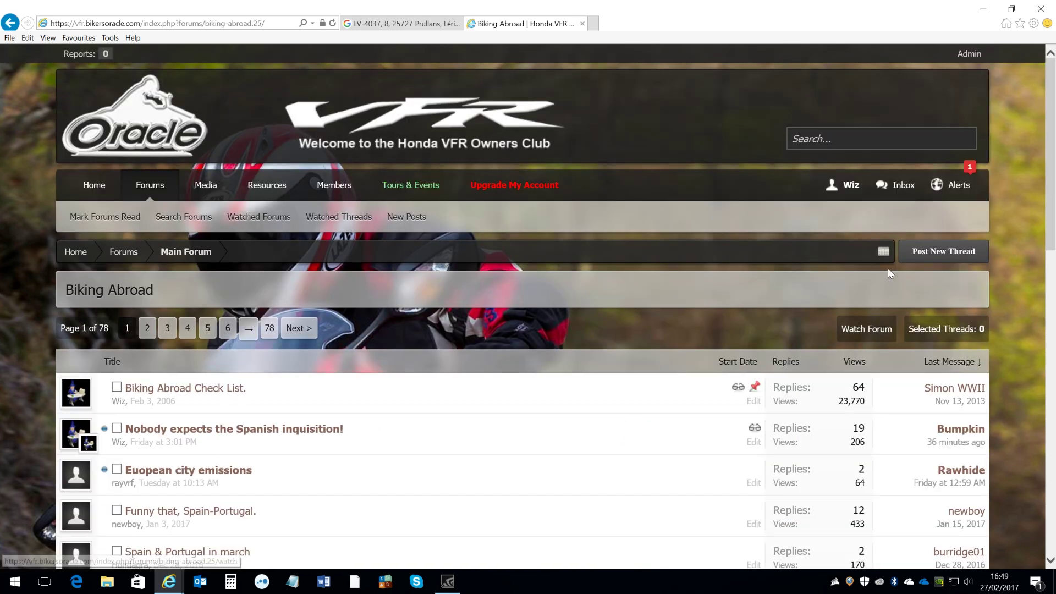
pyautogui.click(933, 259)
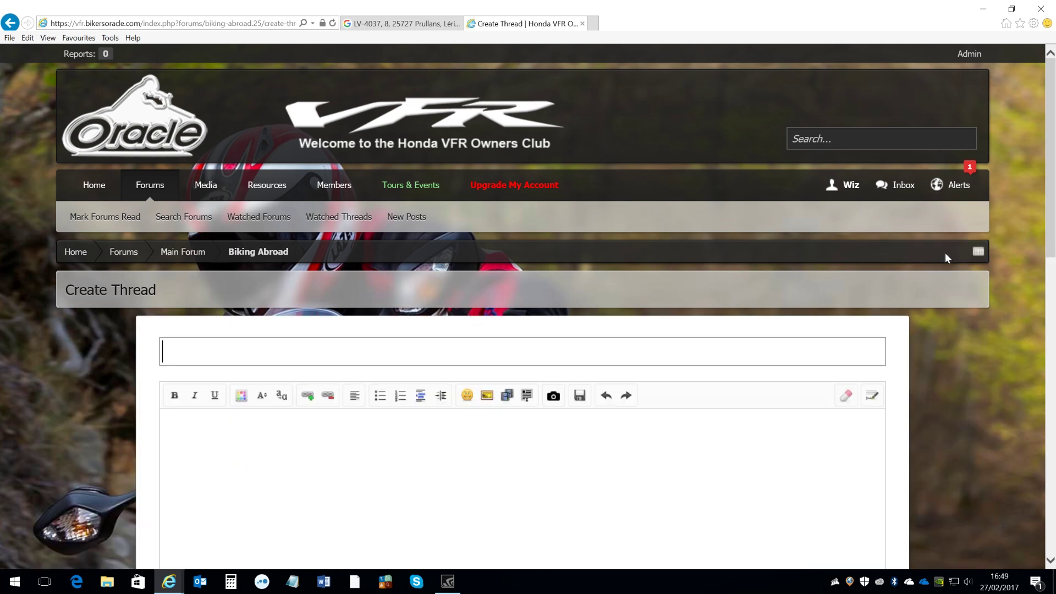
# Title the thread "srfgae s" and embed the copied Google map code as media in the message body
pyautogui.scroll(-3, 932, 261)
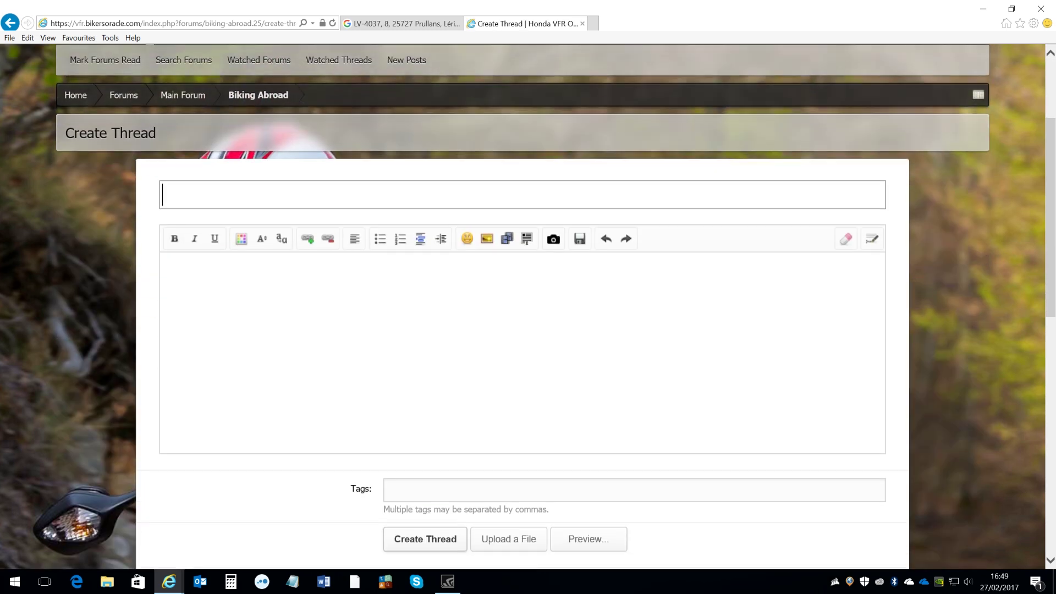
pyautogui.write('srfgae s')
pyautogui.click(166, 269)
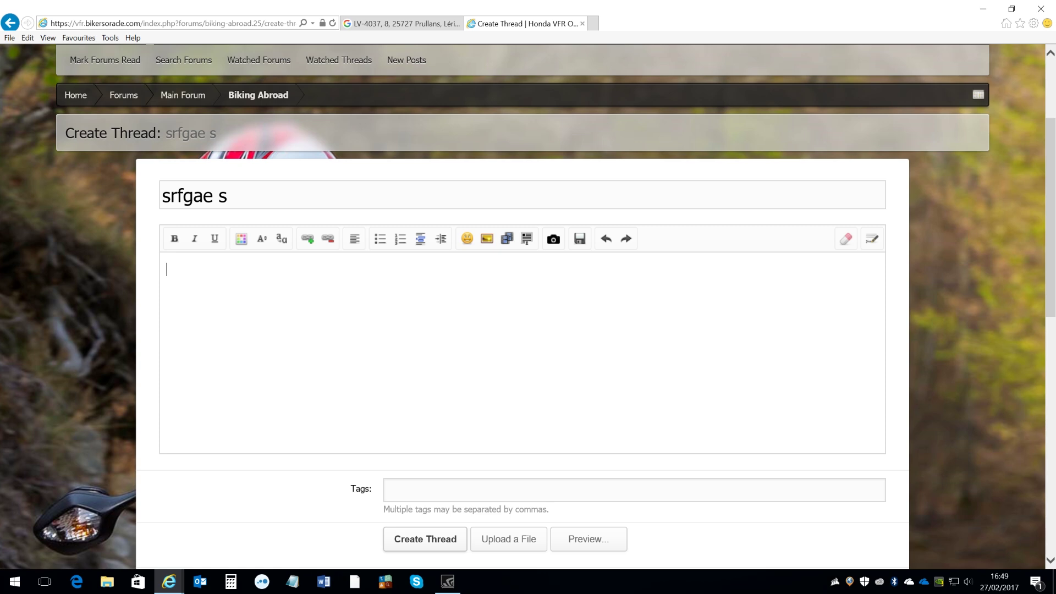
pyautogui.click(507, 240)
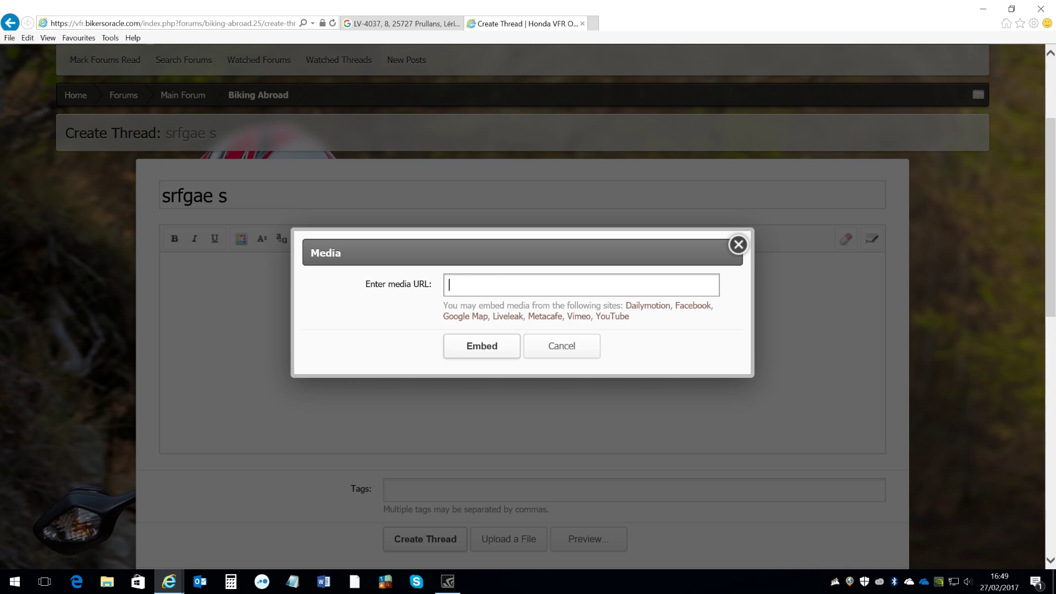
pyautogui.rightClick(475, 285)
pyautogui.click(502, 332)
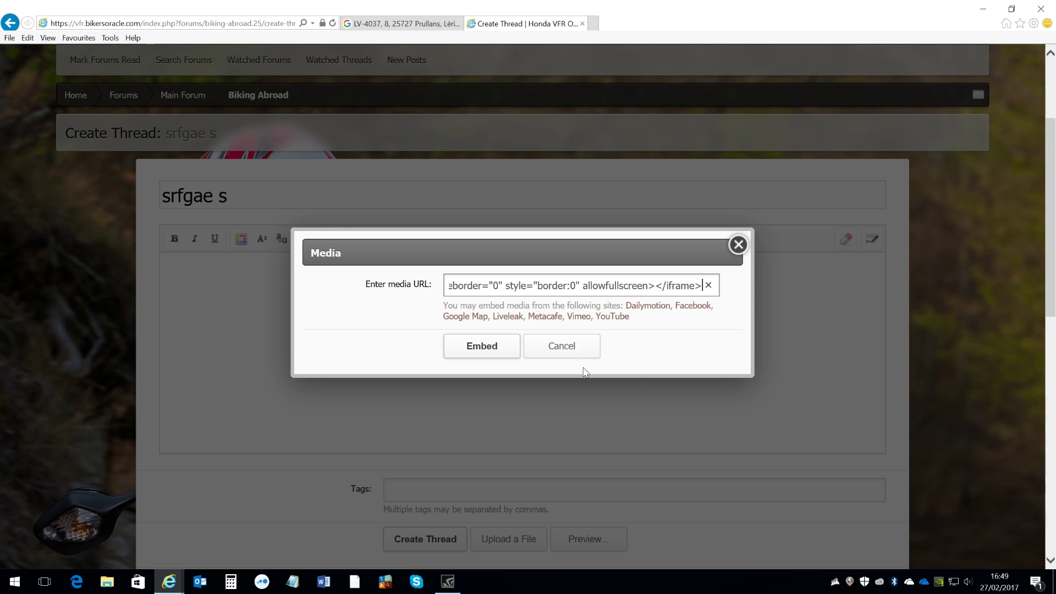
pyautogui.click(482, 346)
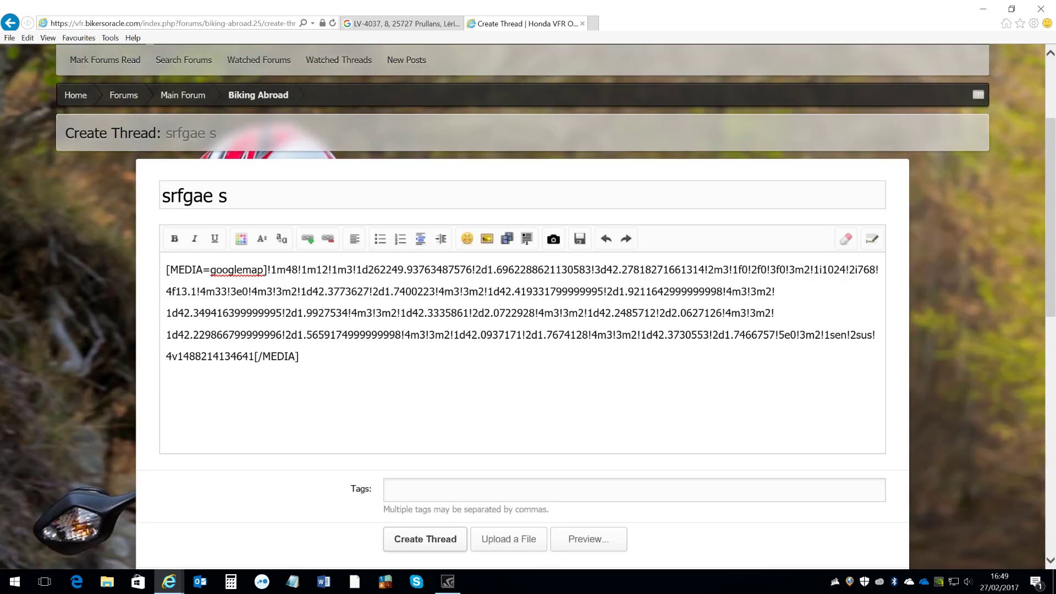
# Preview the thread and zoom out its embedded map to check the whole circular route against the message code
pyautogui.scroll(-3, 543, 413)
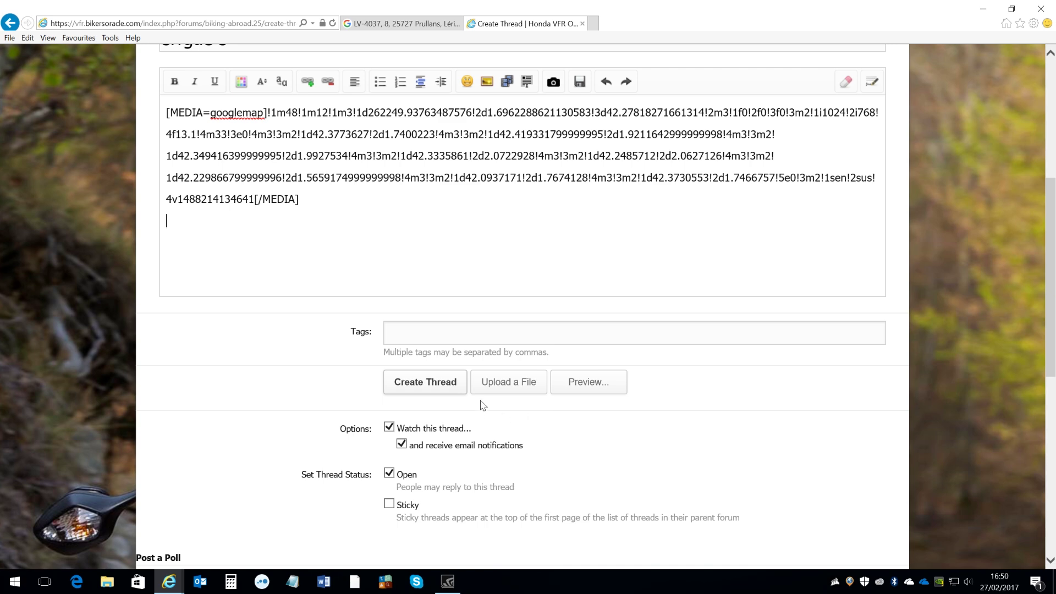
pyautogui.click(589, 383)
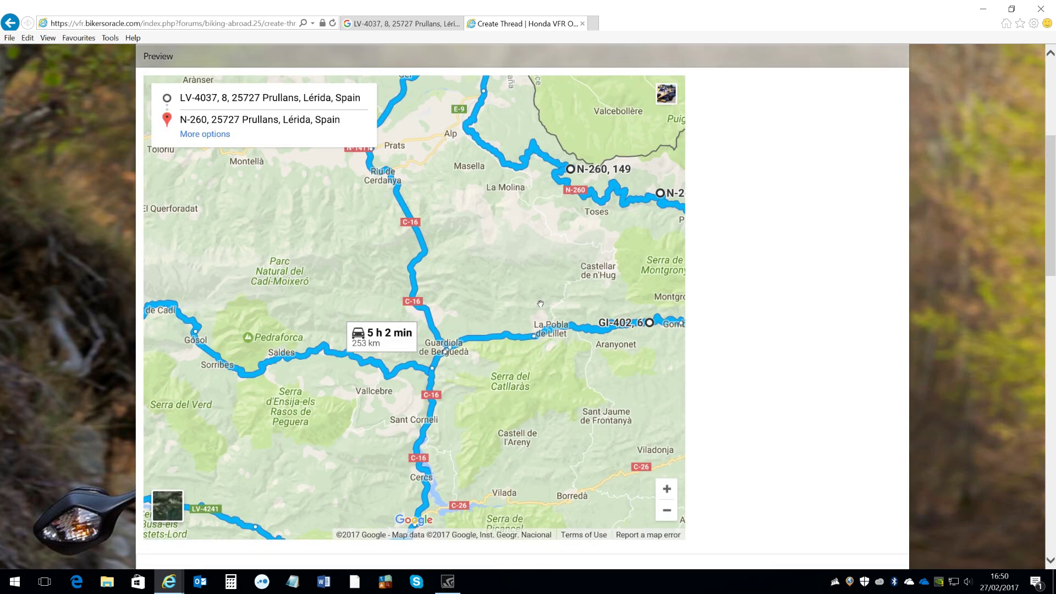
pyautogui.doubleClick(666, 508)
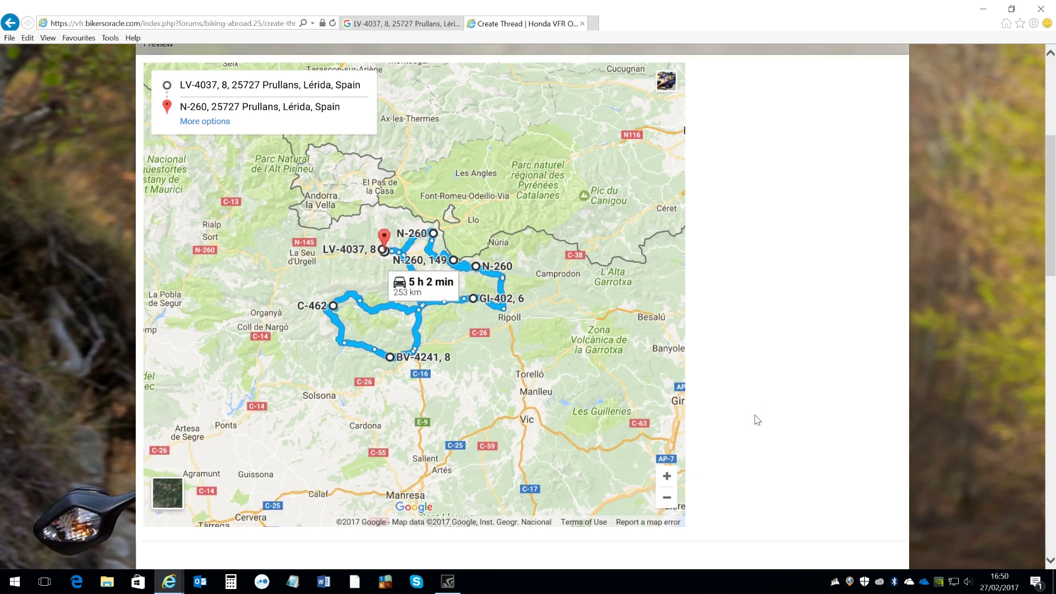
pyautogui.scroll(-10, 507, 488)
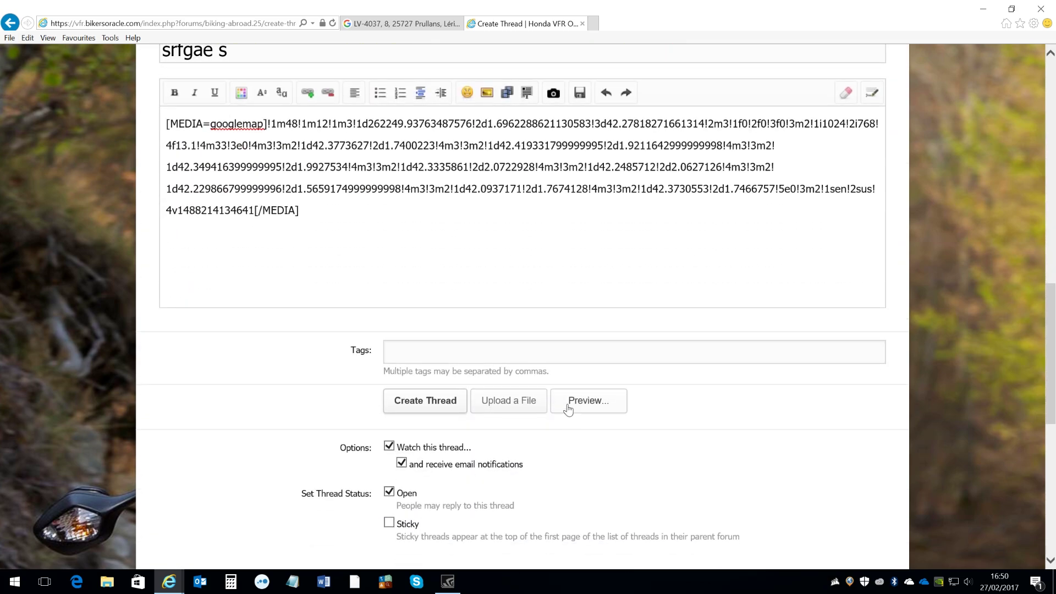
pyautogui.scroll(4, 538, 406)
pyautogui.scroll(3, 516, 290)
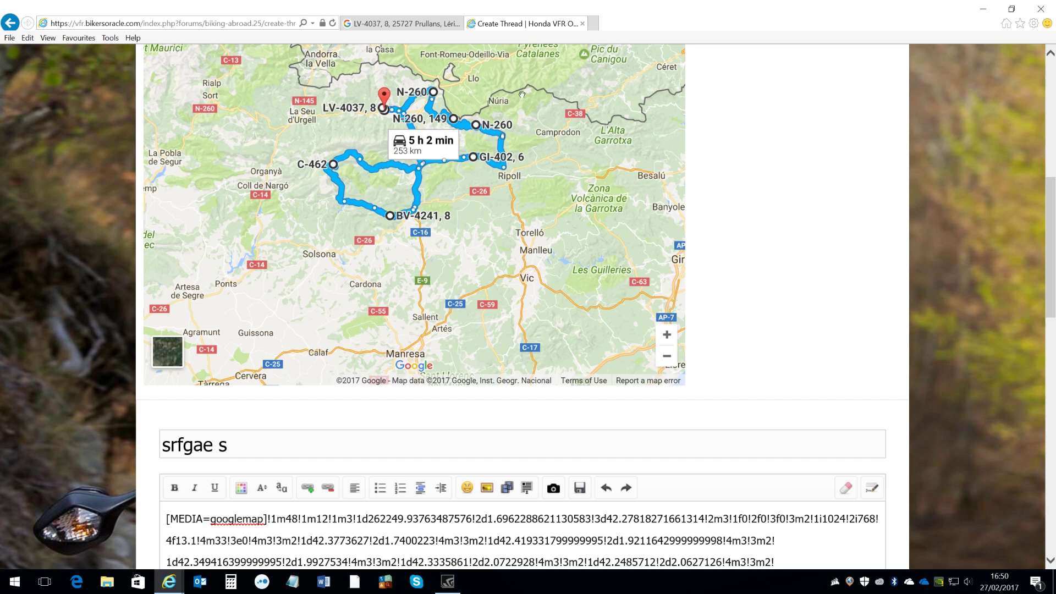
# Close the forum tab without posting and the map's embed dialog, and view the options for sending the directions to a phone
pyautogui.click(583, 25)
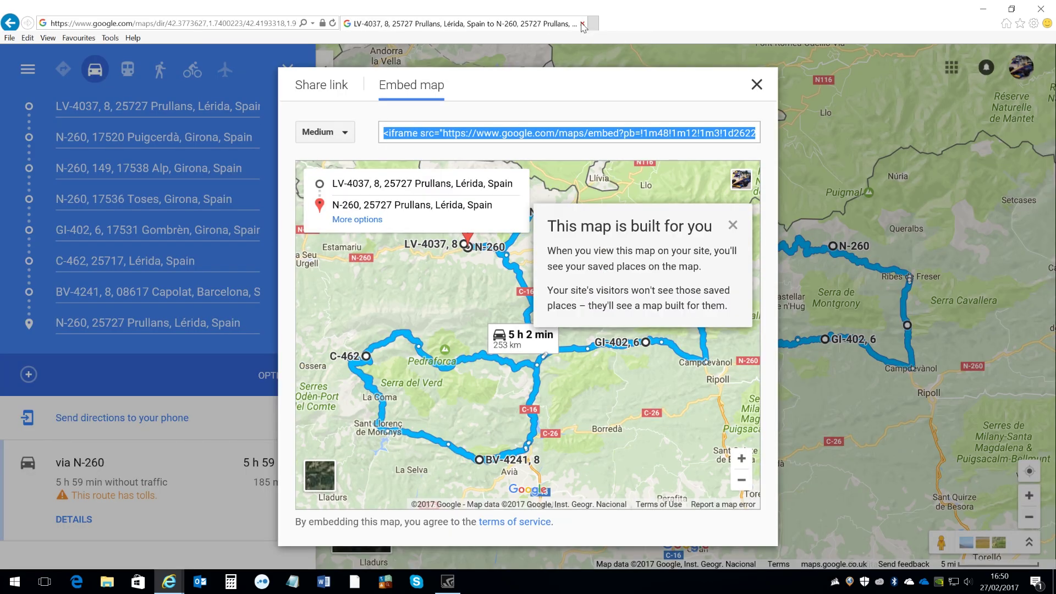
pyautogui.click(757, 86)
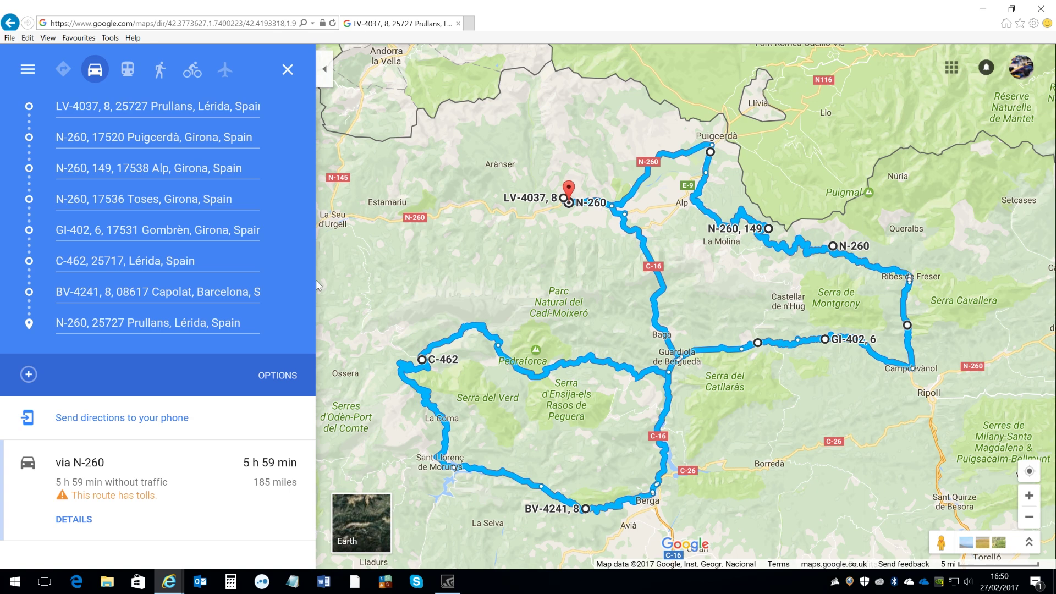
pyautogui.click(131, 419)
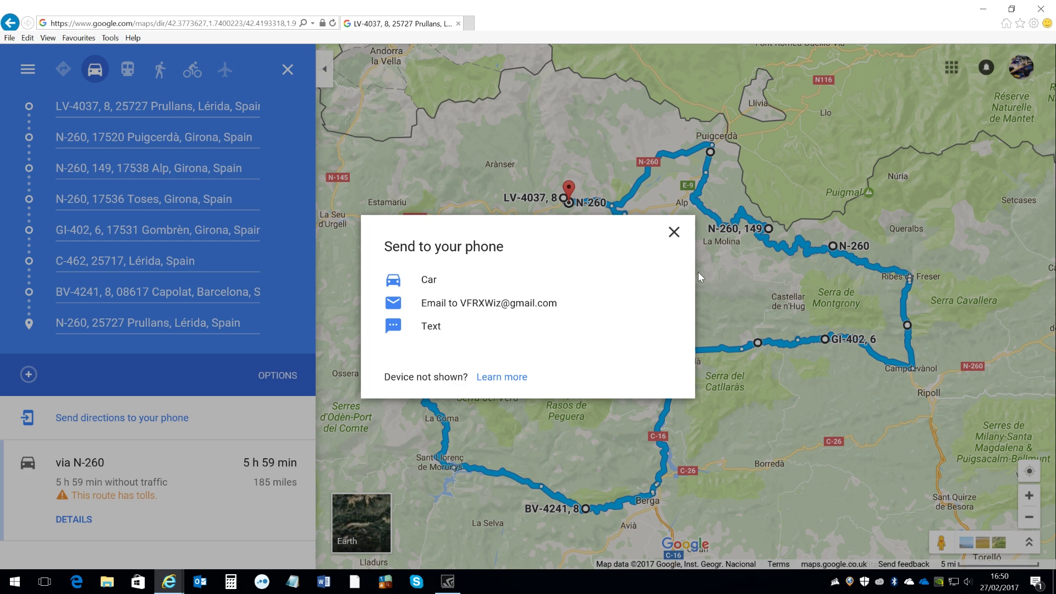
pyautogui.click(674, 233)
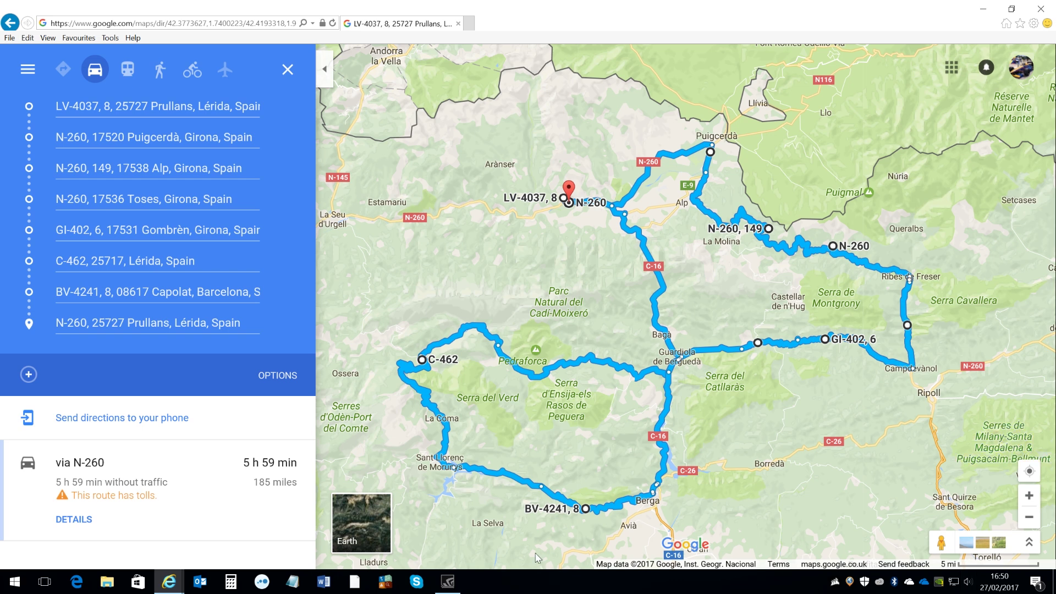
pyautogui.click(940, 583)
pyautogui.rightClick(940, 583)
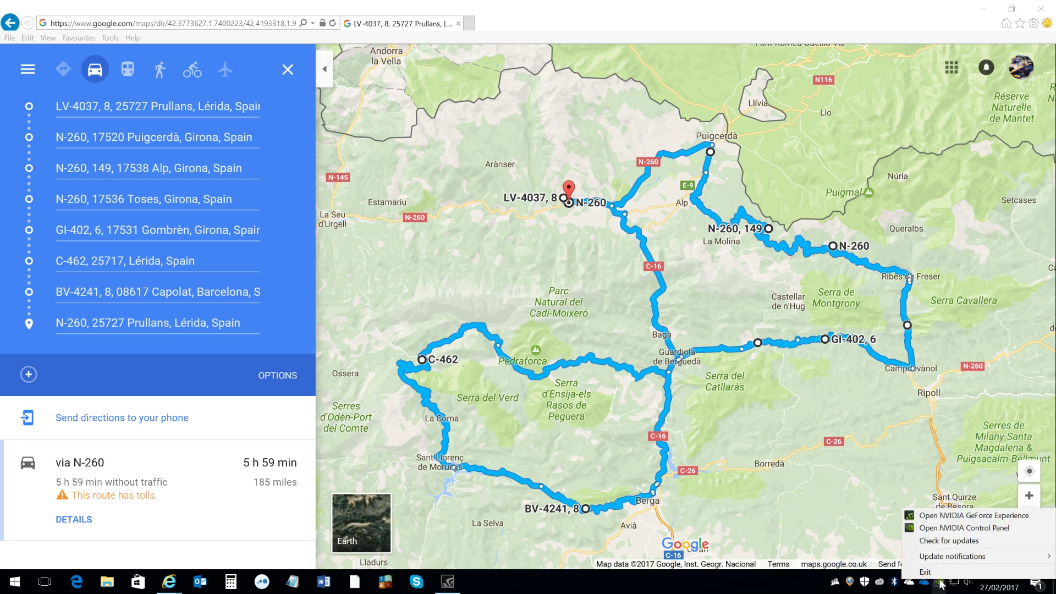
pyautogui.click(974, 516)
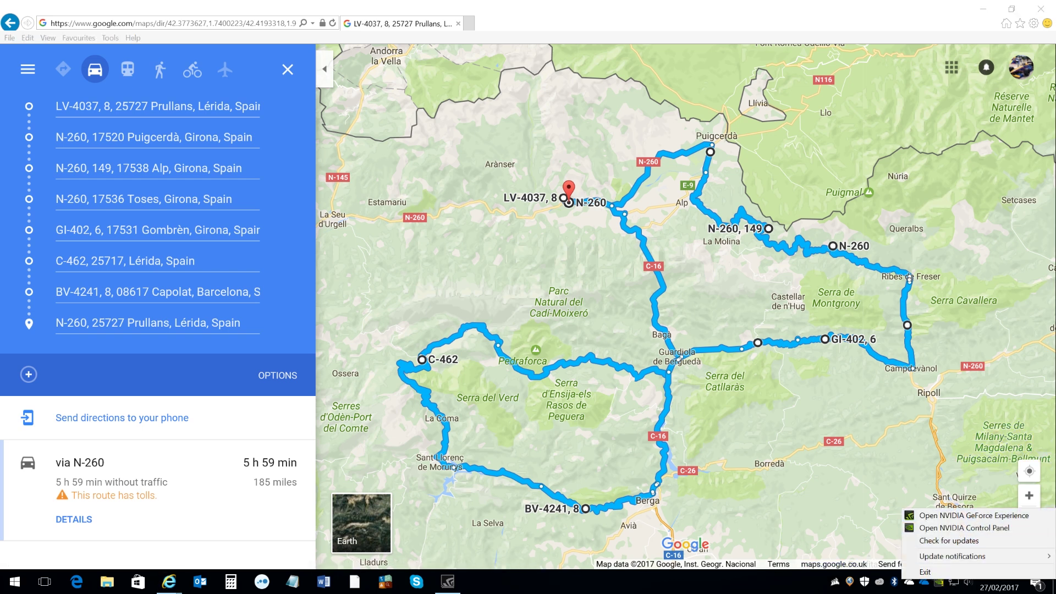